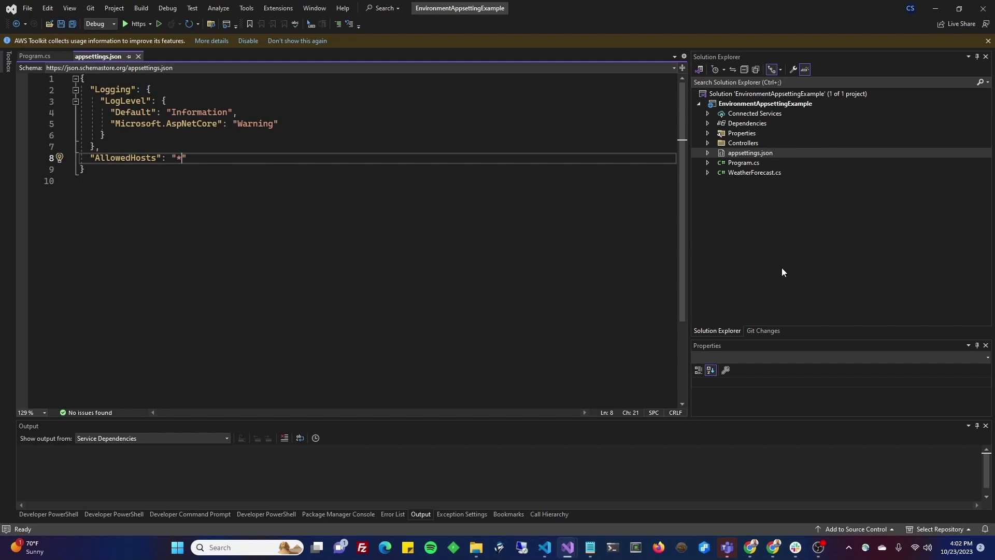
Inspect appsettings.json's file properties, including its Copy to Output setting
right_click(779, 154)
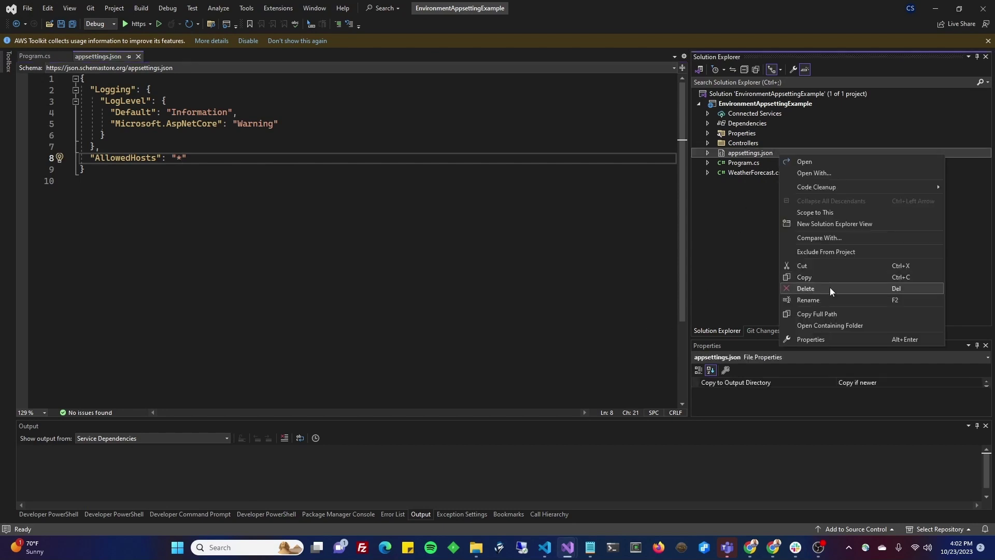
left_click(832, 334)
left_click_drag(806, 334, 806, 260)
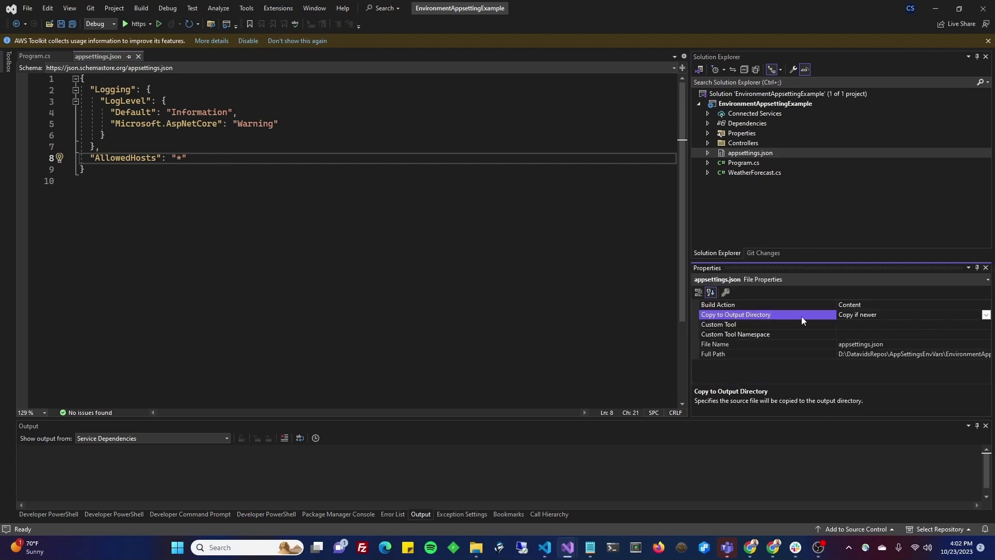
left_click(857, 316)
Add an empty "MyCustomSettings": { section after the AllowedHosts line
left_click_drag(196, 191, 81, 78)
left_click(120, 180)
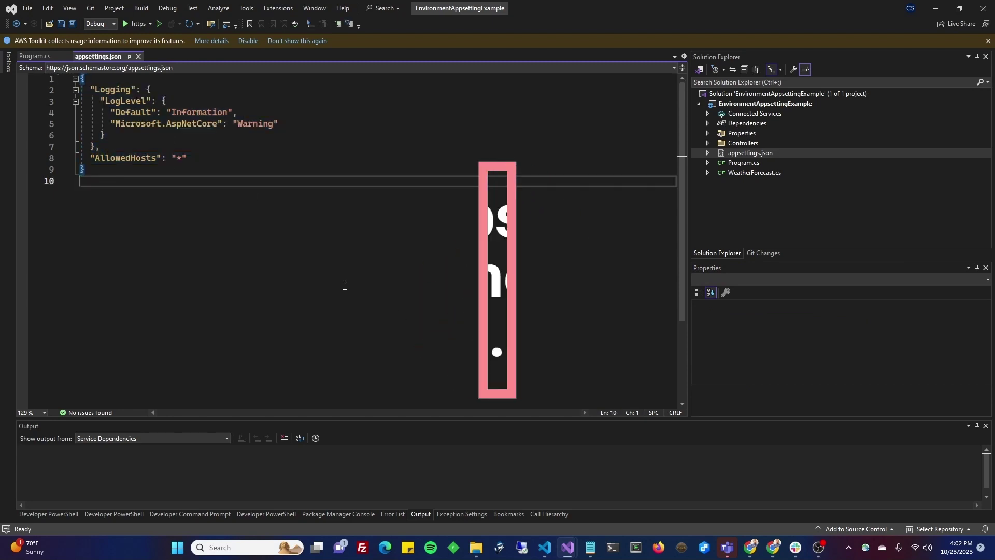
left_click(192, 158)
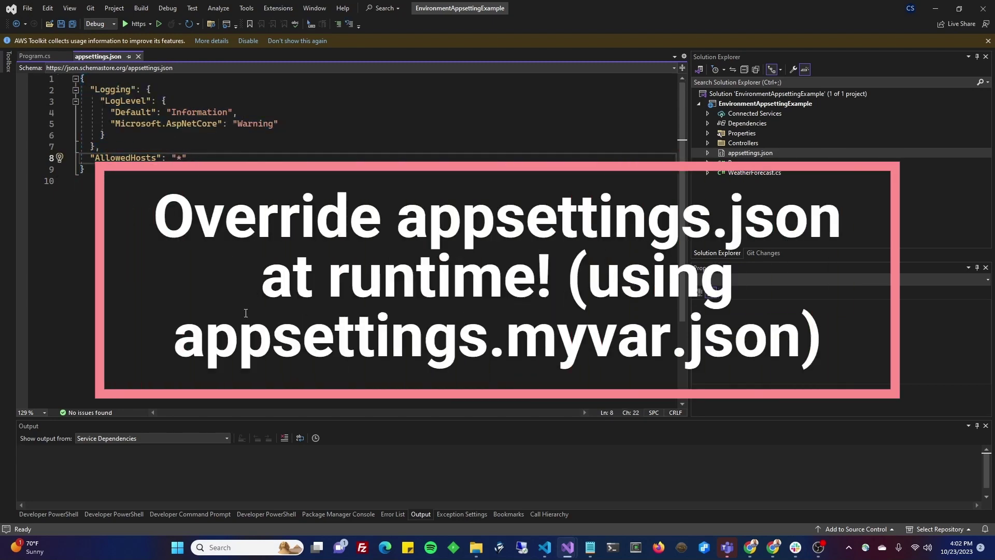
type(",")
key("Return")
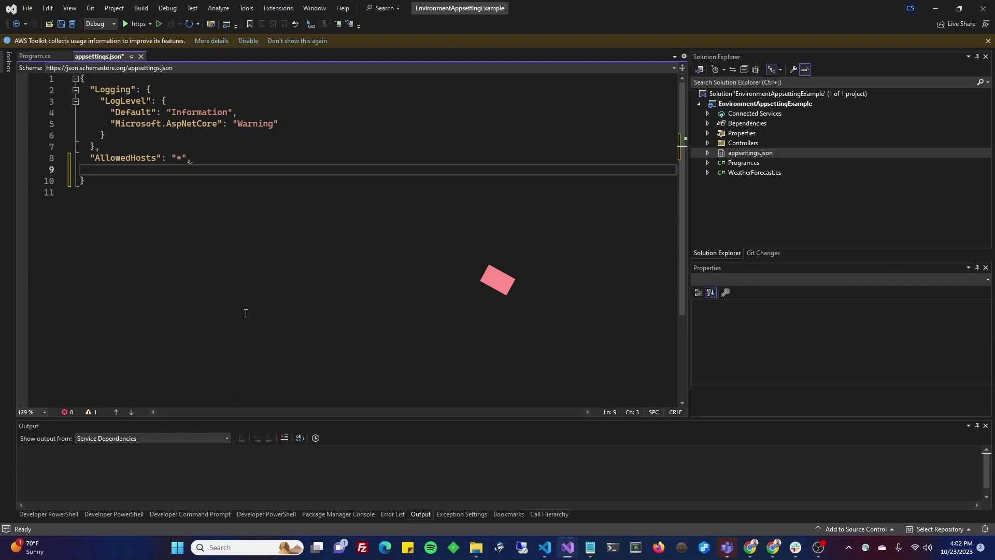
type("\"myCust")
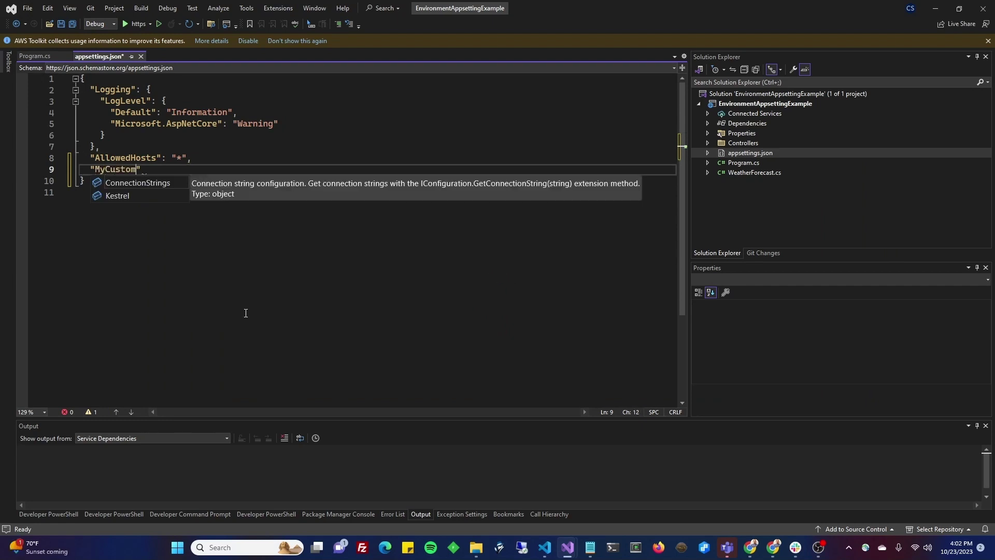
type("omSettings")
type("\": {")
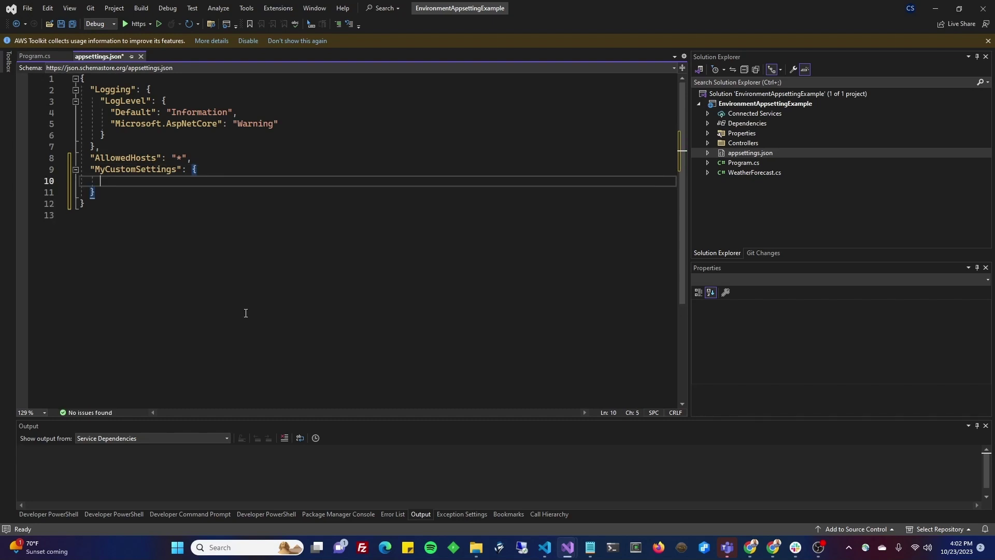
key("Return")
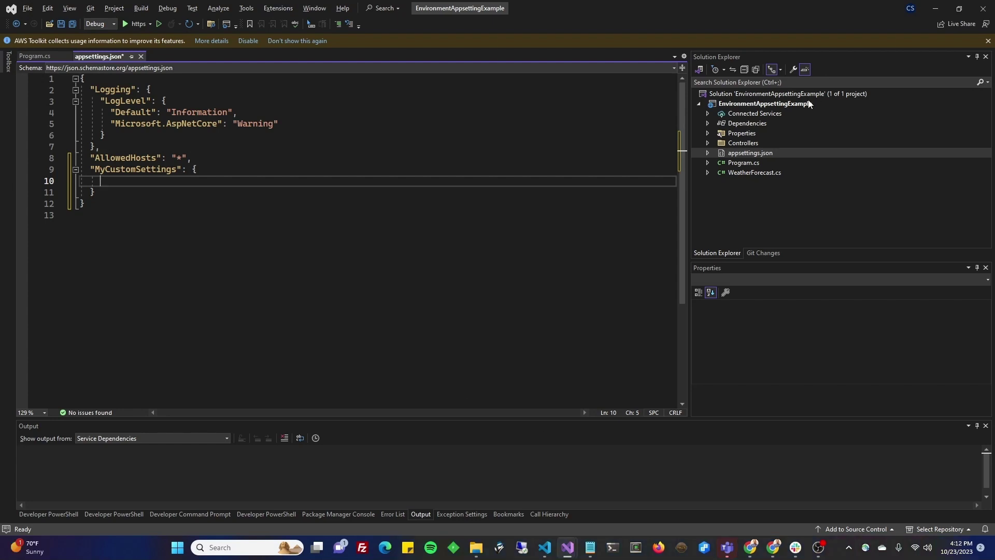
Open the EnvironmentAppsettingExample project's properties page at its Debug section
left_click(810, 104)
right_click(810, 104)
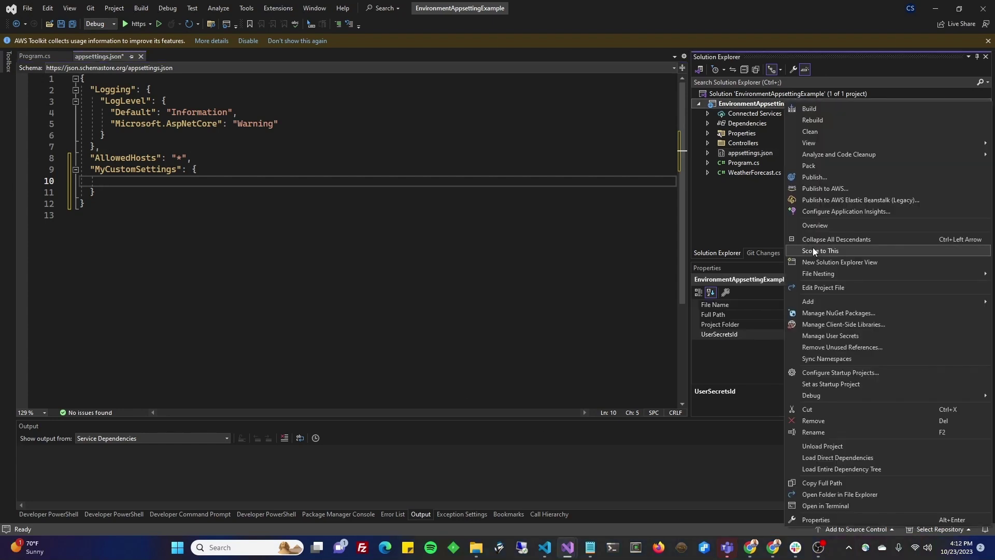
left_click(827, 520)
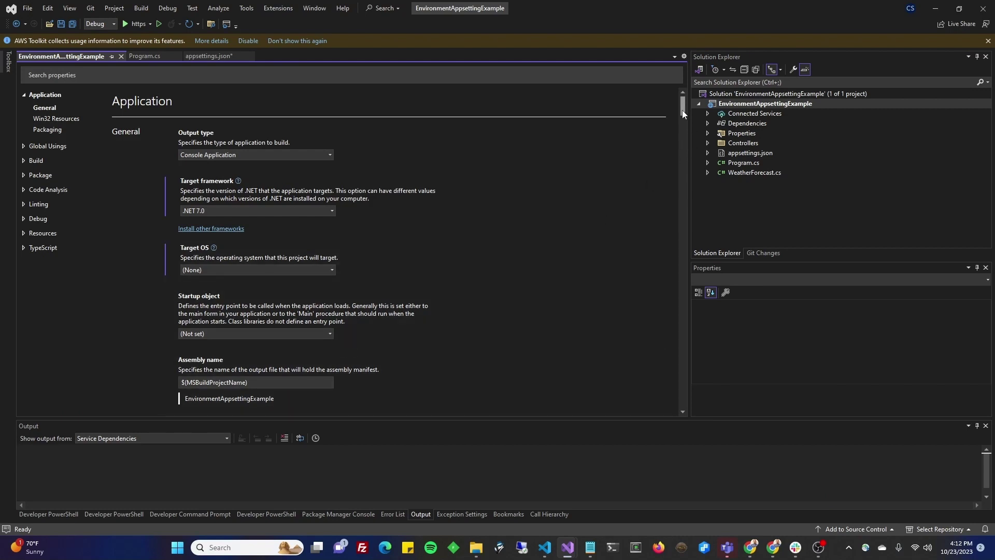
left_click_drag(682, 110, 673, 357)
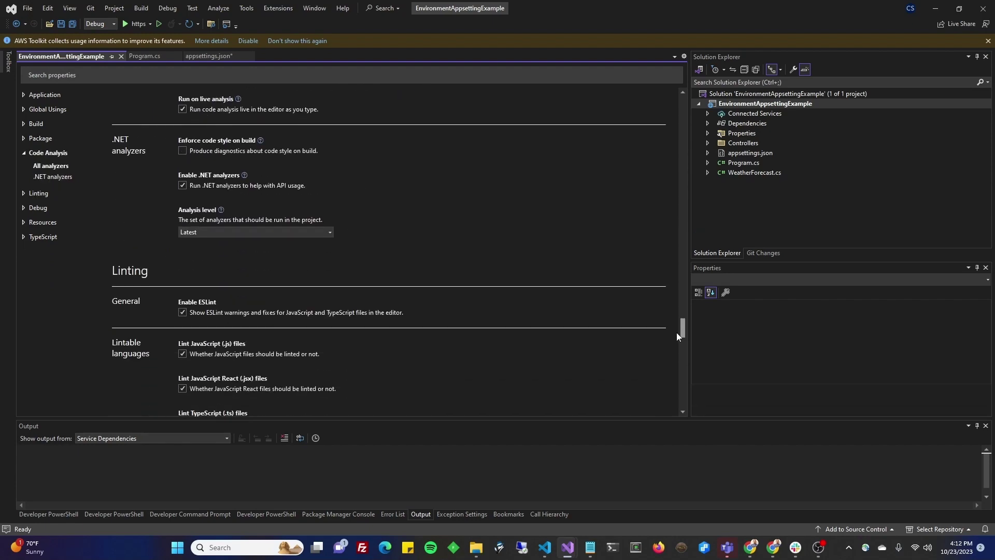
scroll(674, 357, "up", 1)
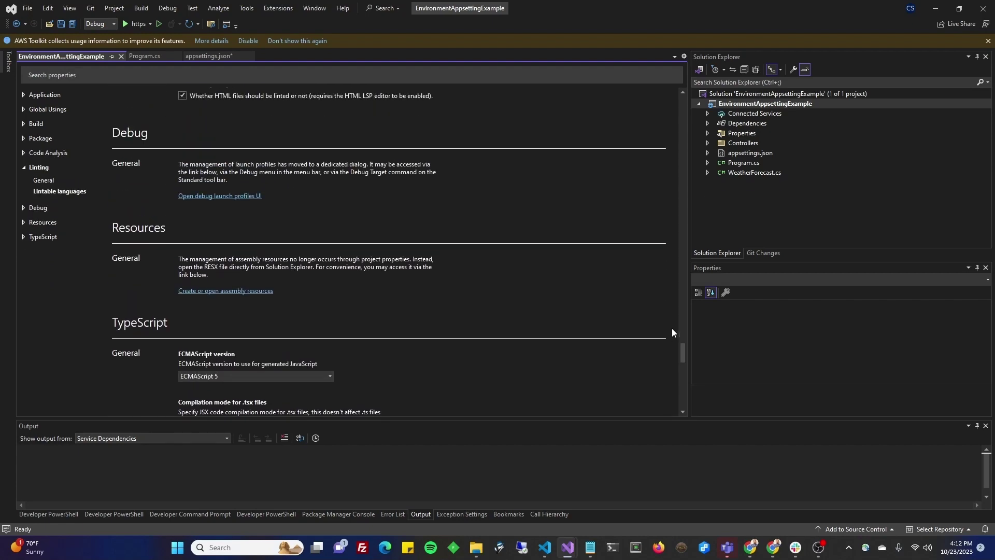
In the launch profiles editor, change the https profile's ASPNETCORE_ENVIRONMENT from Development to Stage
left_click(238, 198)
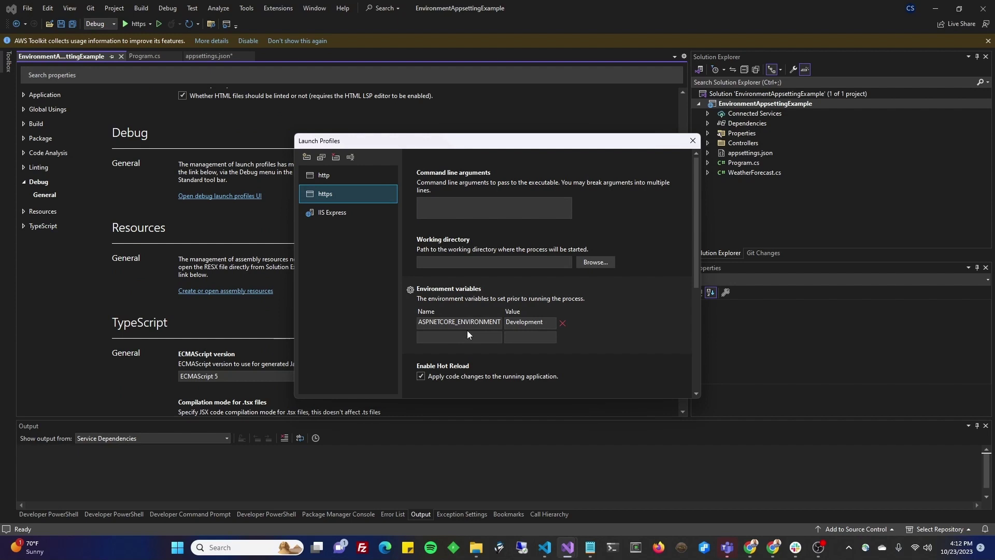
left_click_drag(499, 322, 409, 321)
key("ctrl+c")
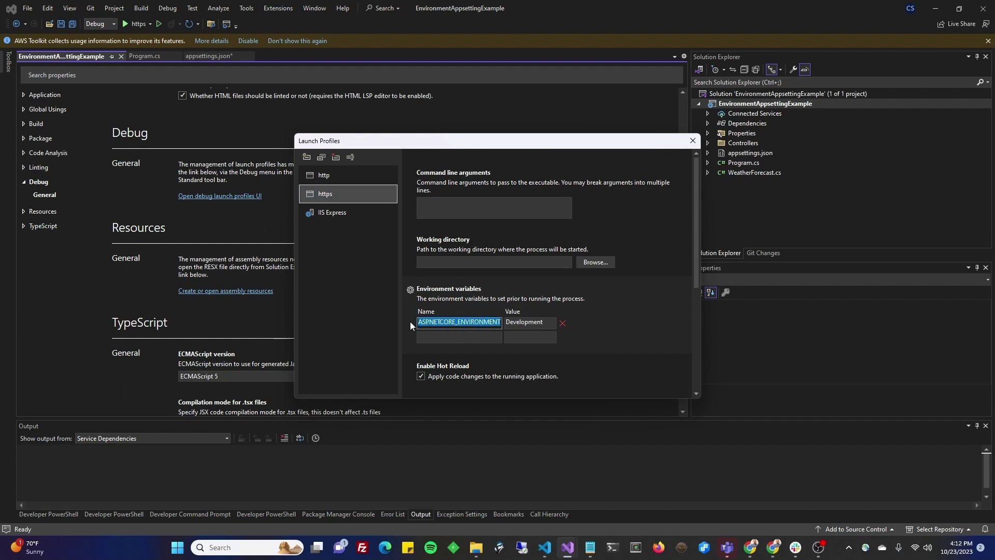
left_click(441, 337)
key("ctrl+v")
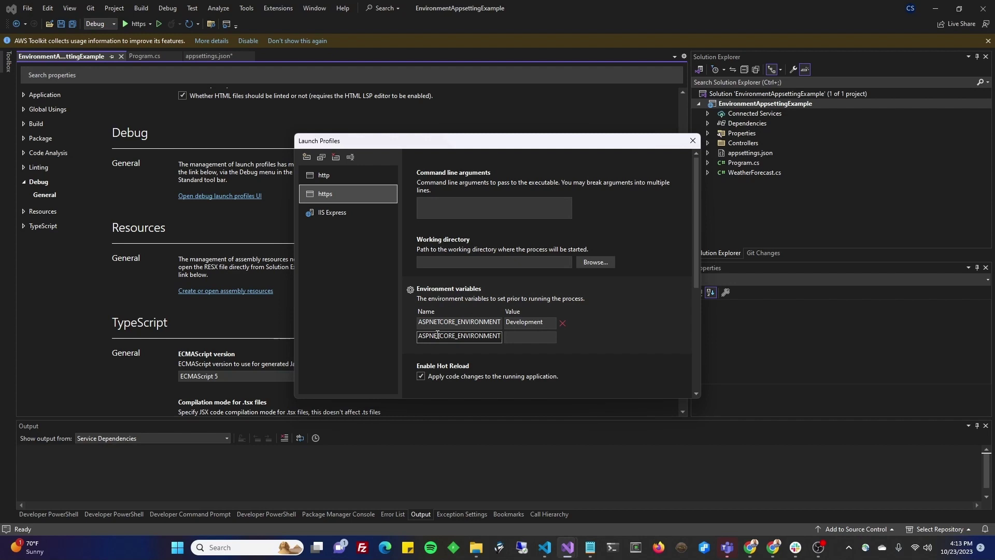
key("ctrl+z")
double_click(525, 322)
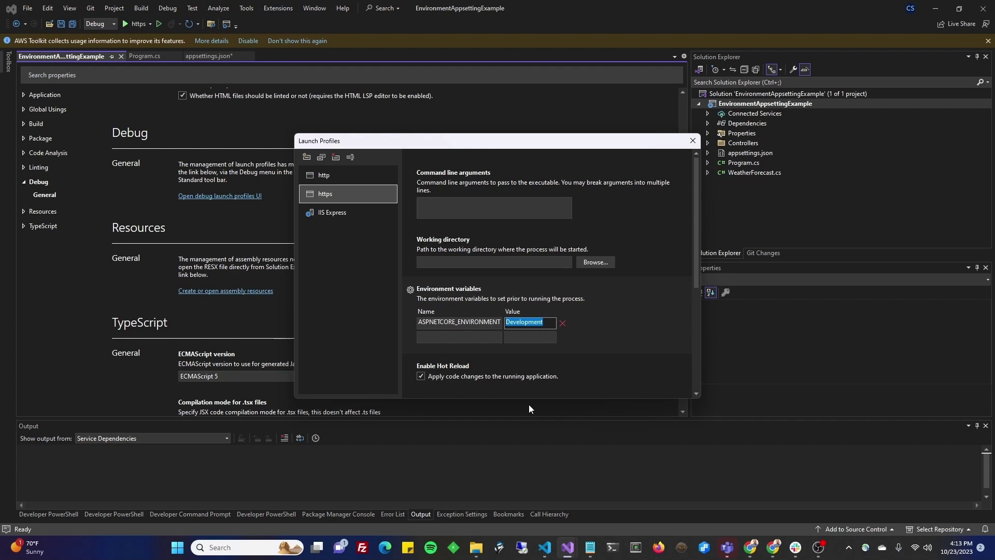
type("Stage")
left_click(351, 188)
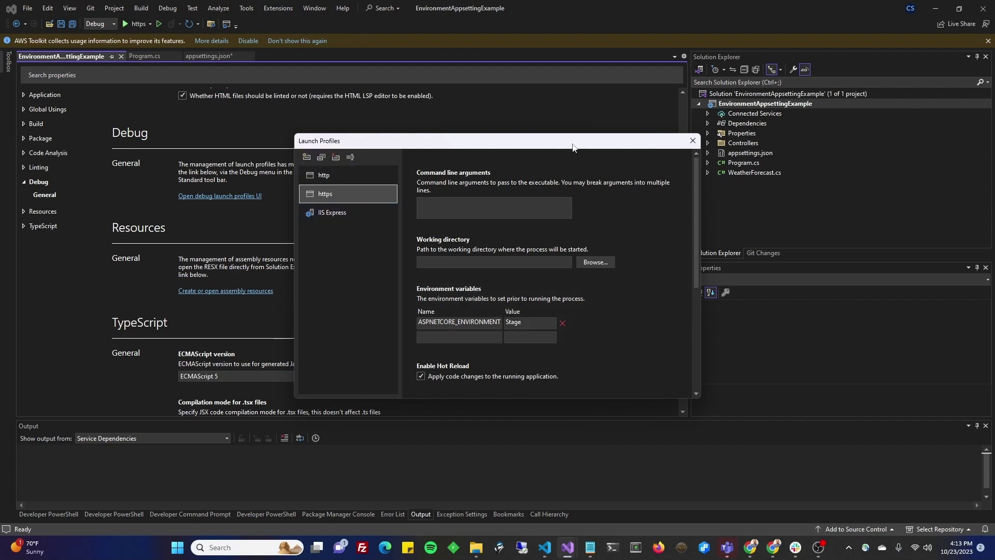
mouse_move(544, 186)
left_click_drag(696, 214, 695, 321)
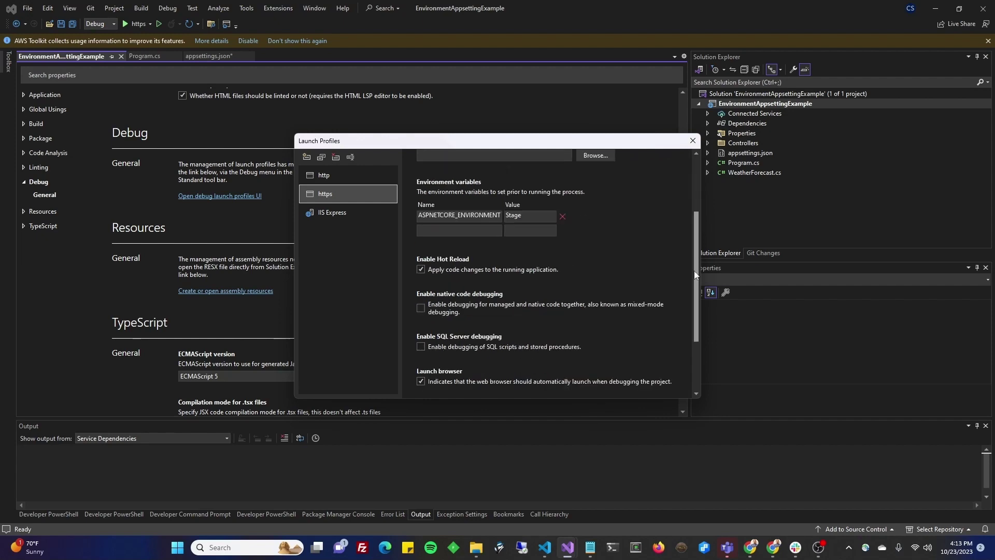
left_click(692, 141)
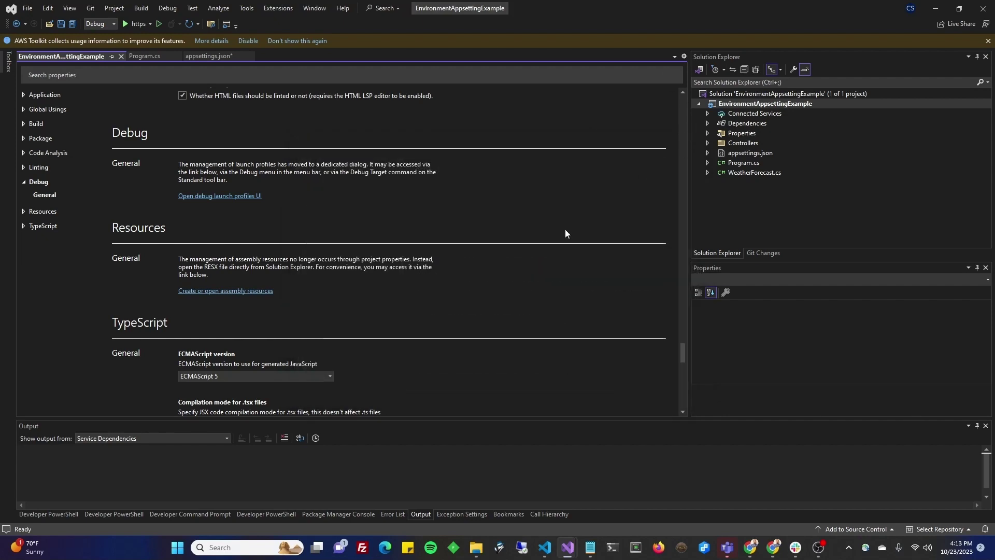
Save all files, then check the https profile's Stage setting in launchSettings.json
left_click(28, 8)
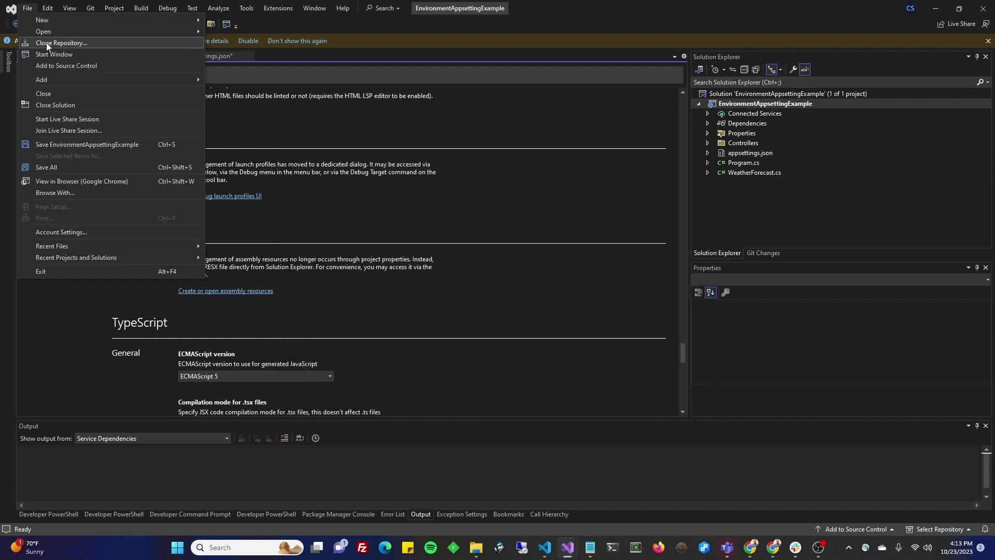
left_click(63, 168)
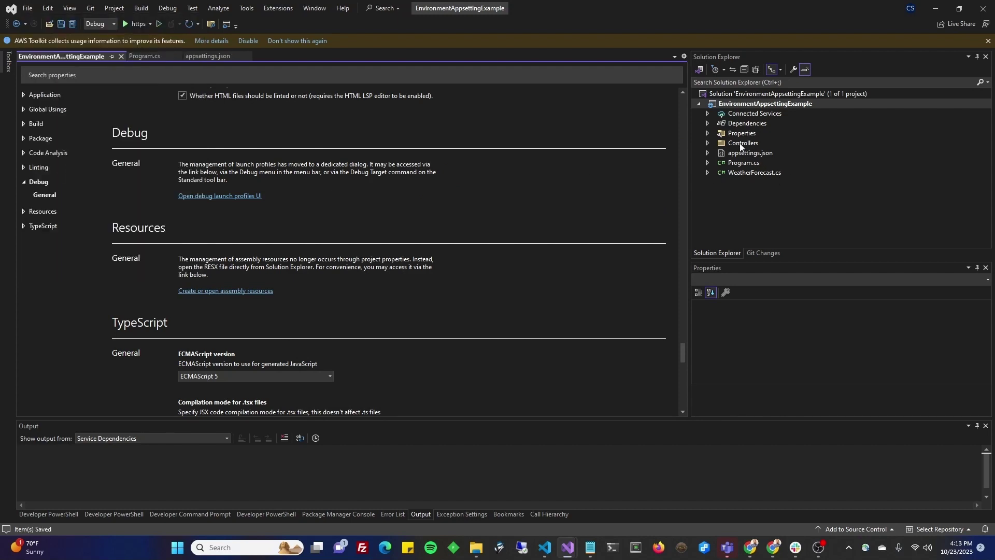
left_click(707, 132)
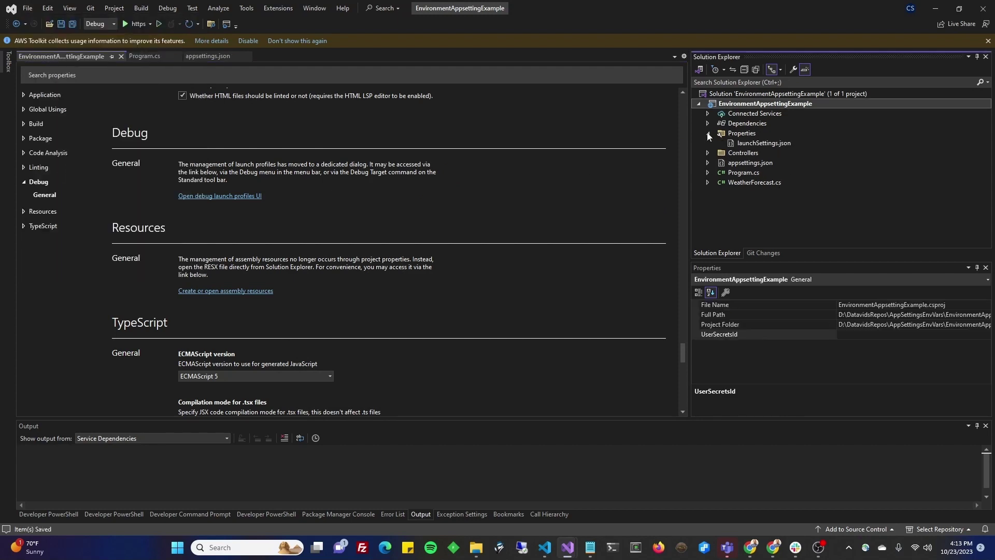
double_click(775, 144)
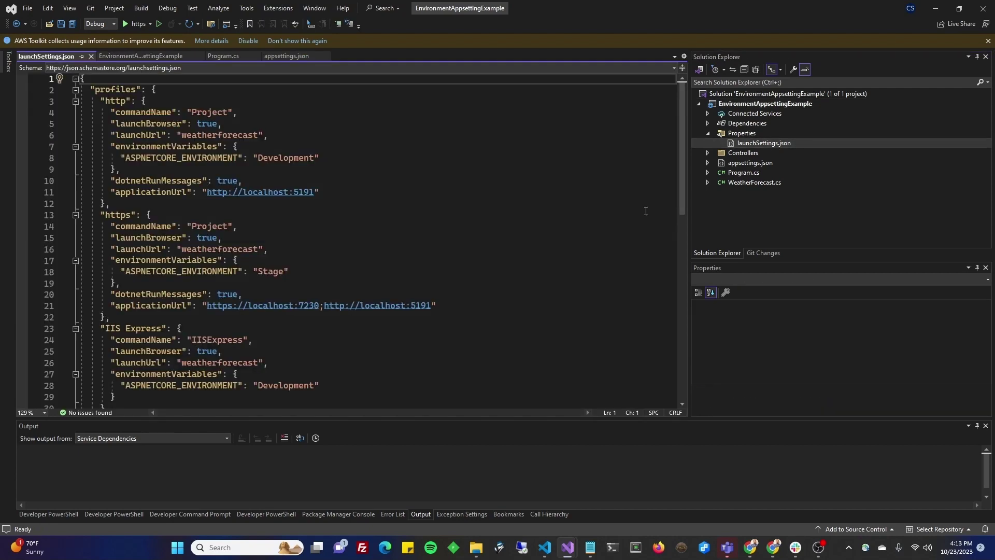
scroll(633, 208, "down", 1)
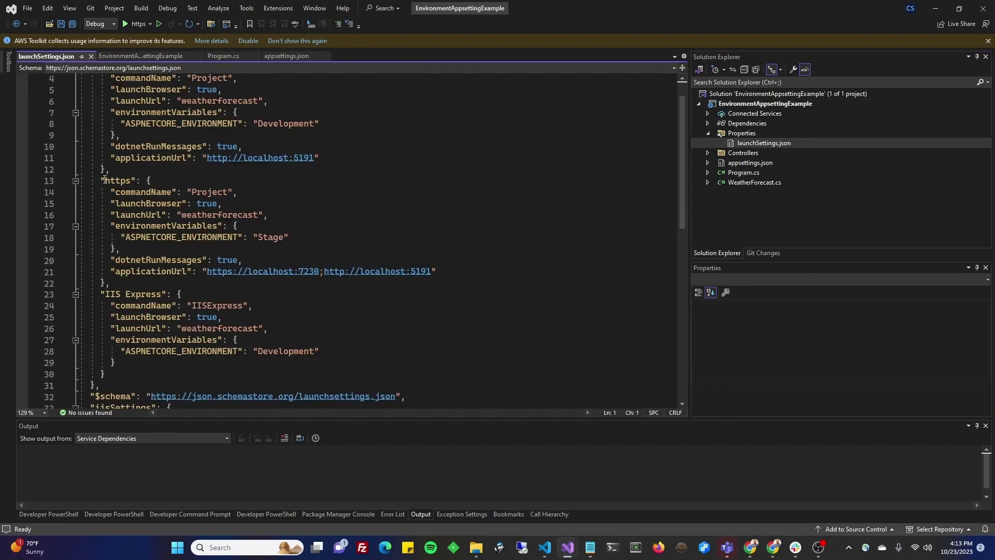
left_click_drag(101, 180, 137, 181)
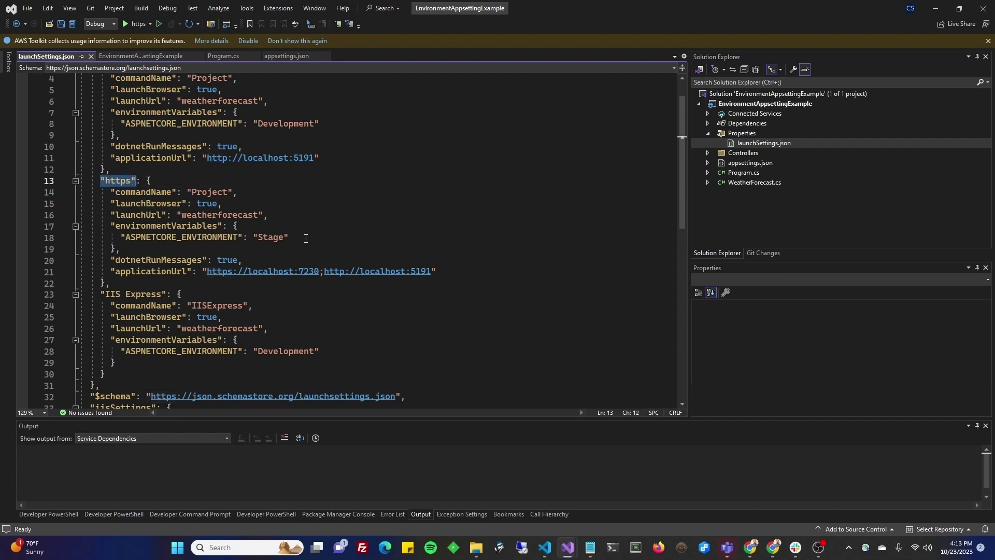
left_click_drag(288, 237, 121, 237)
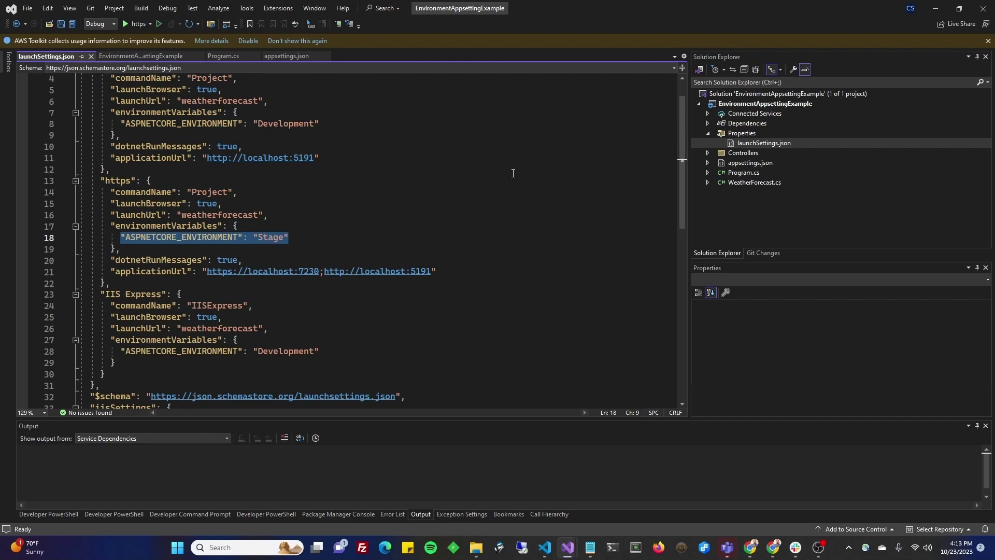
Change the https profile's ASPNETCORE_ENVIRONMENT value from Stage to Bob in the launch profiles editor
right_click(737, 105)
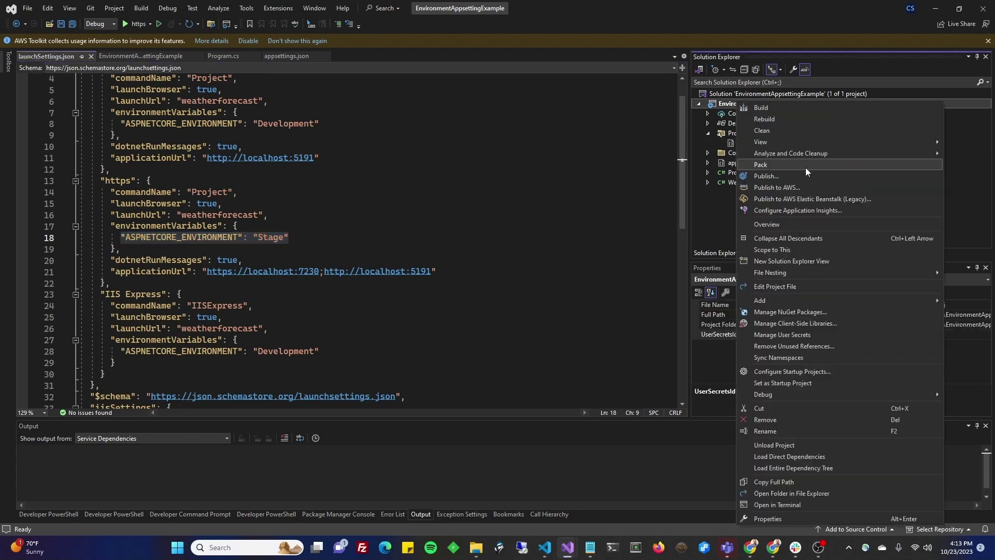
left_click(749, 520)
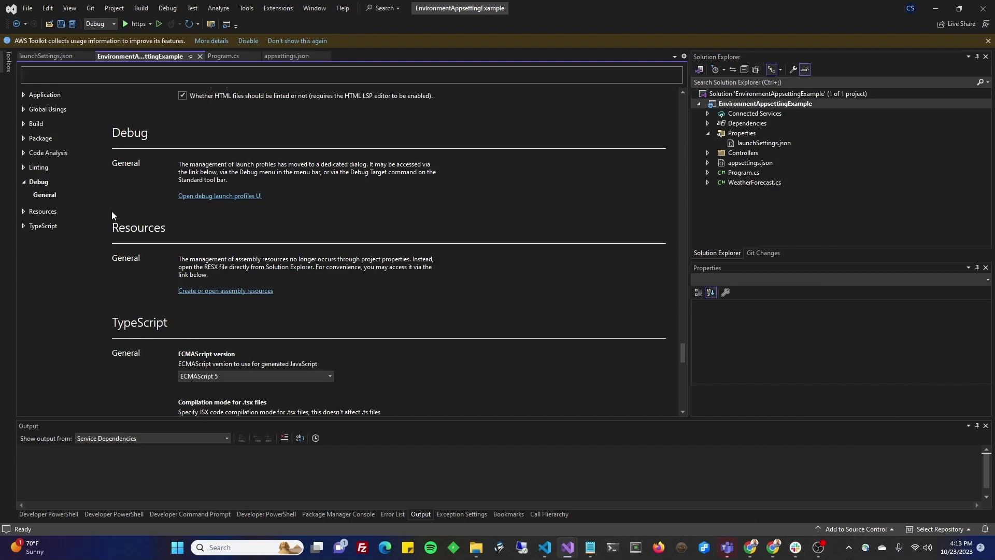
left_click(202, 196)
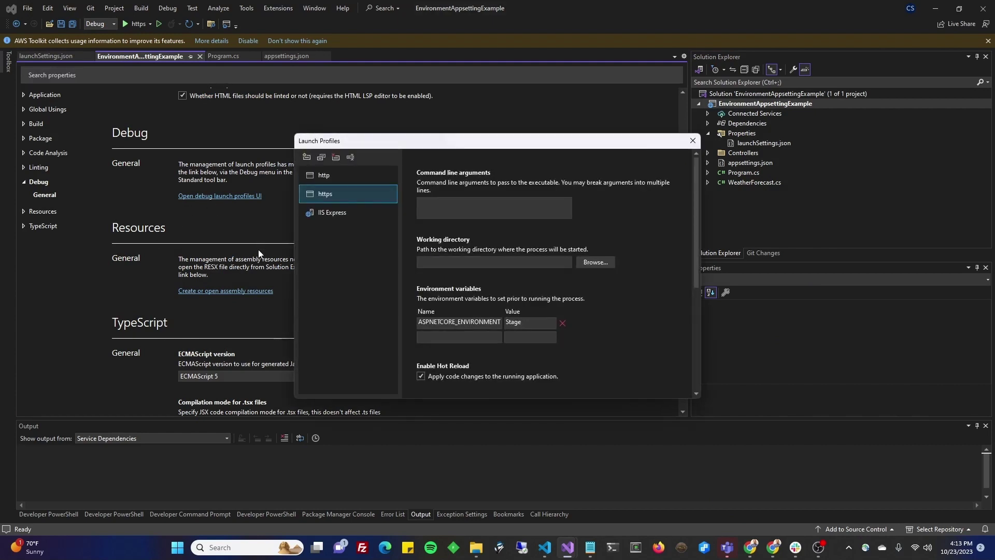
double_click(549, 324)
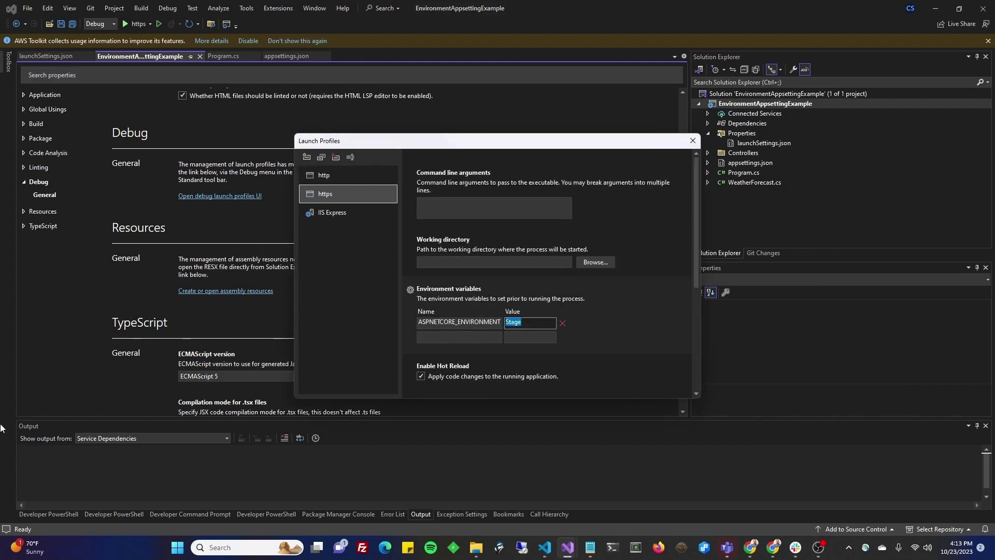
type("Bob")
left_click(693, 141)
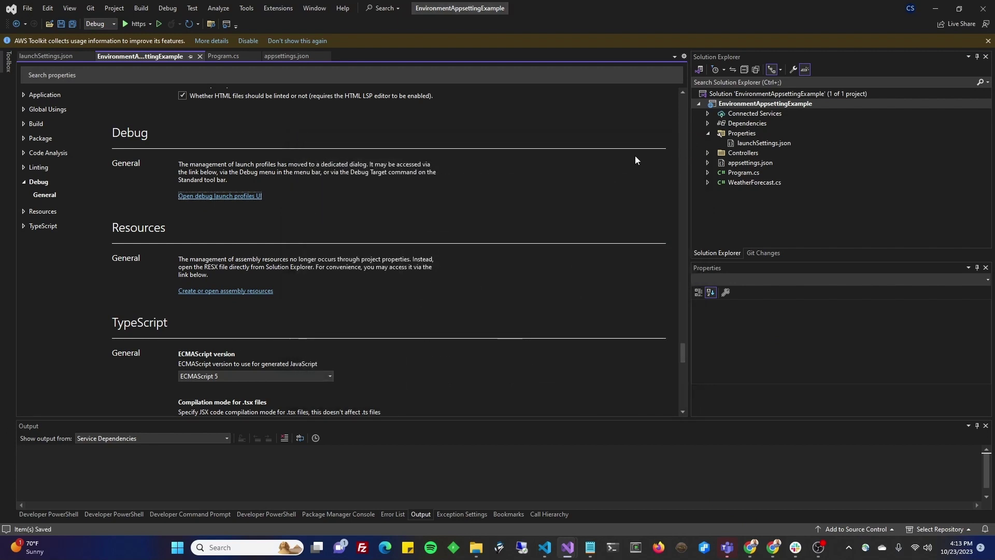
Check the Bob value in launchSettings.json and show the files nested under appsettings.json
double_click(749, 142)
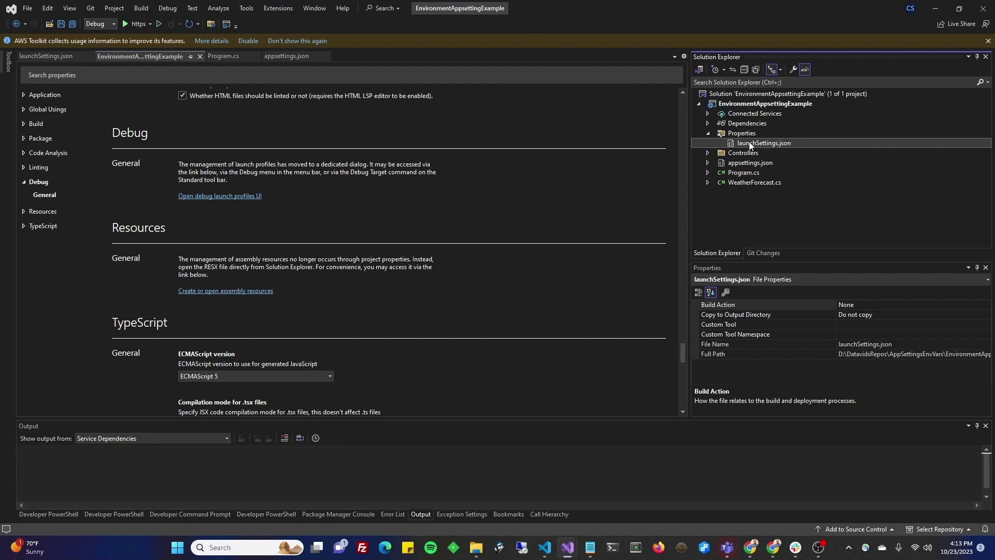
left_click(117, 225)
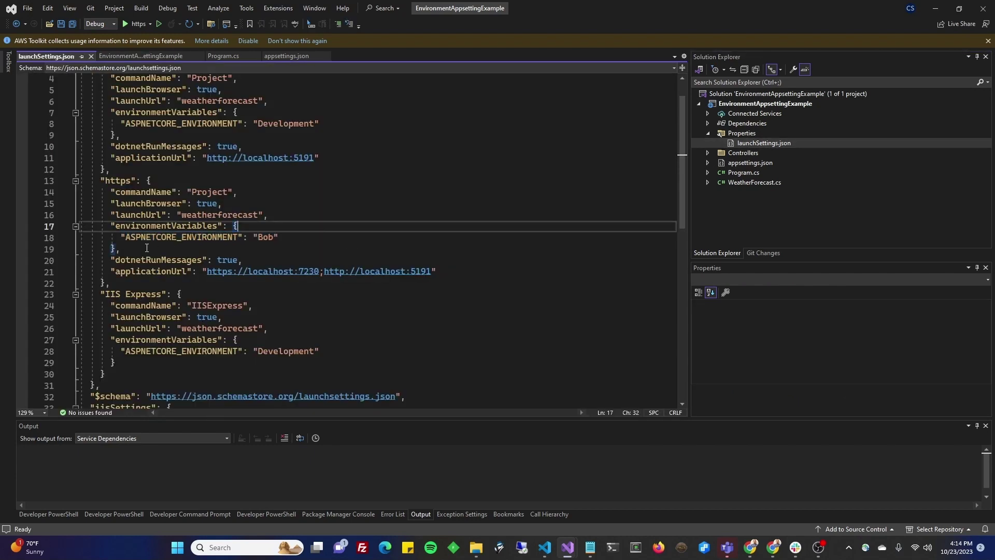
left_click_drag(117, 225, 210, 225)
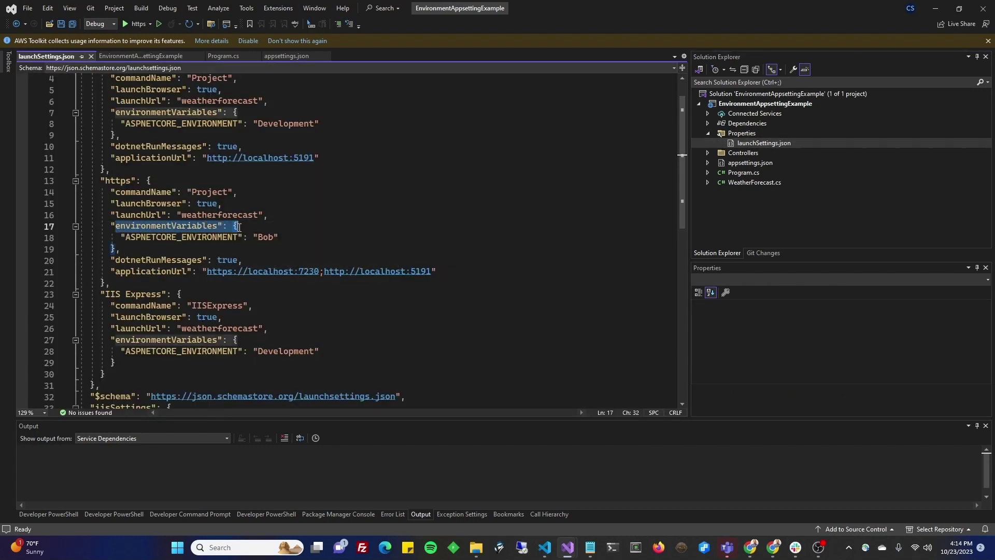
left_click(127, 237)
left_click_drag(127, 238, 271, 237)
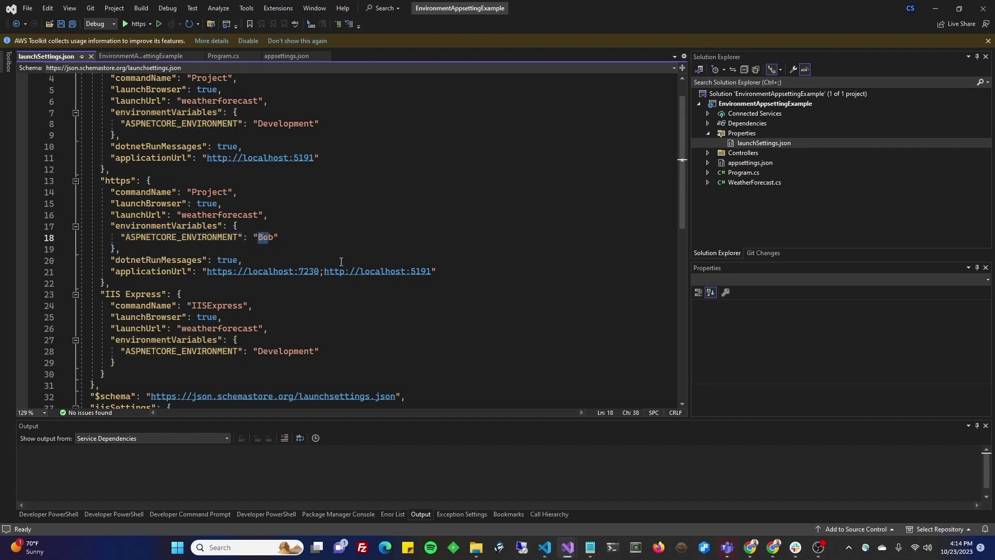
left_click(710, 163)
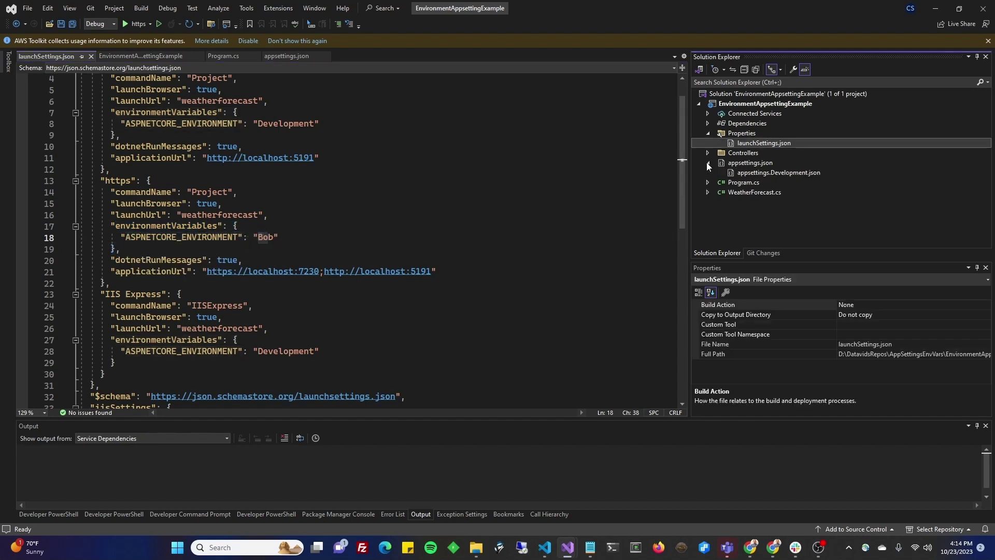
Create appsettings.Bob.json from the App Settings File template via Add New Item
right_click(727, 162)
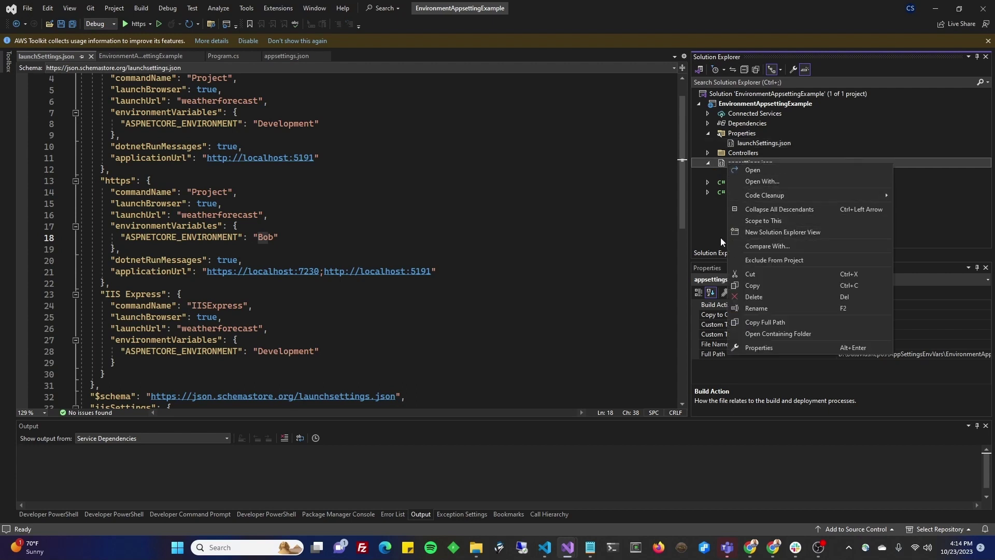
left_click(733, 104)
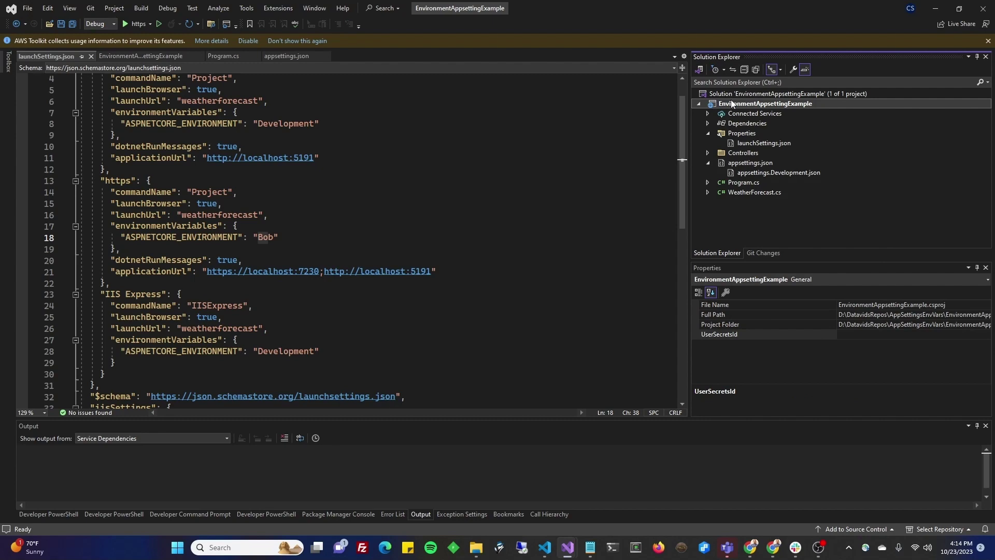
right_click(733, 104)
mouse_move(755, 300)
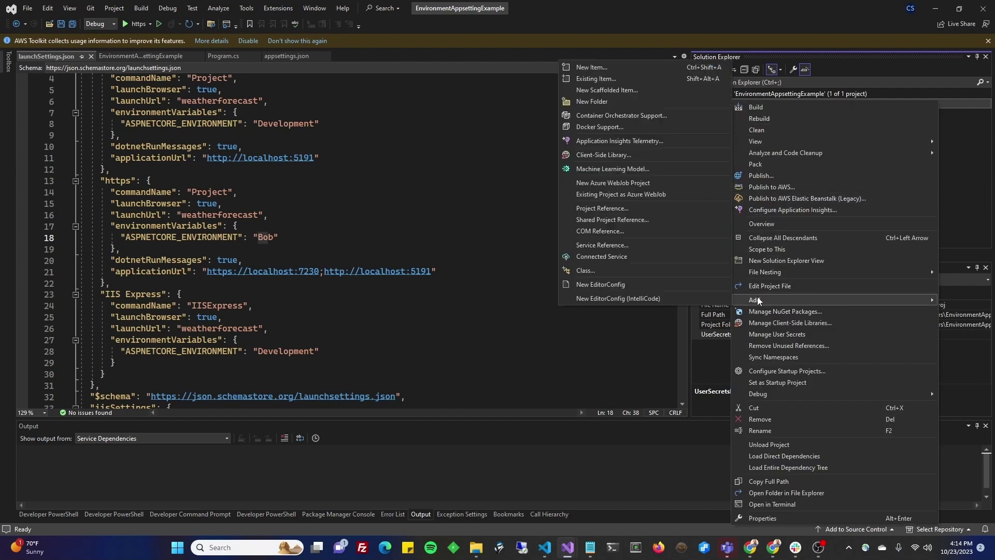
left_click(621, 65)
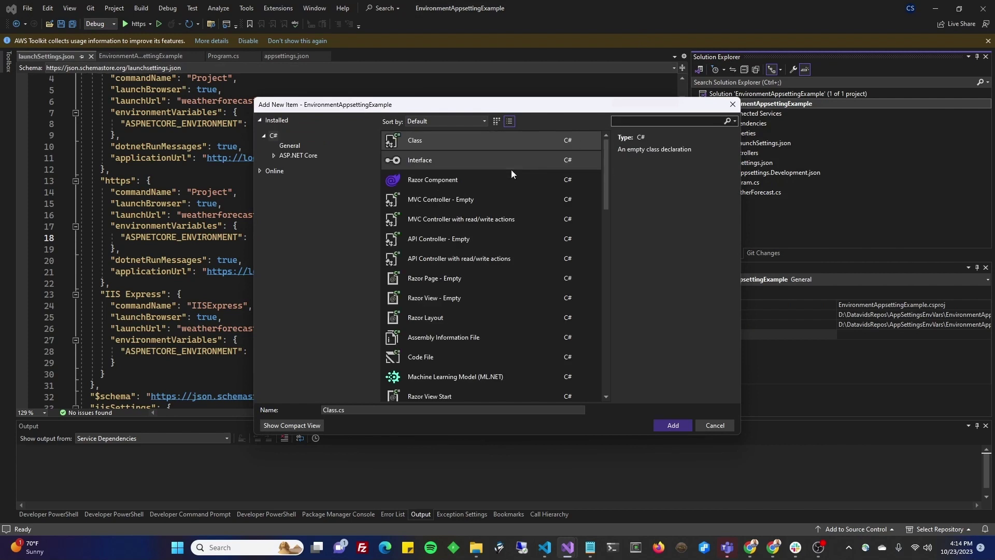
type("appsett")
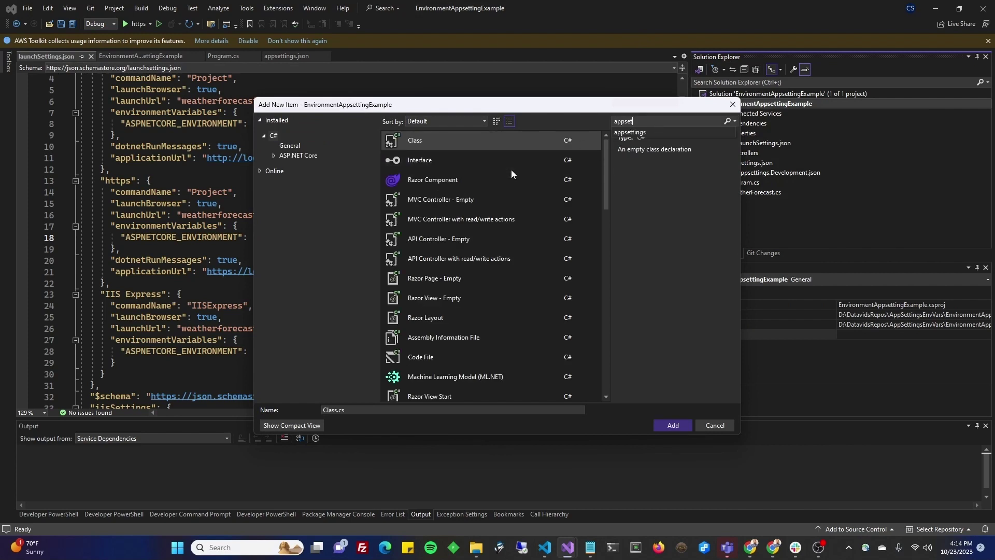
type("igs")
key("BackSpace")
key("BackSpace")
key("BackSpace")
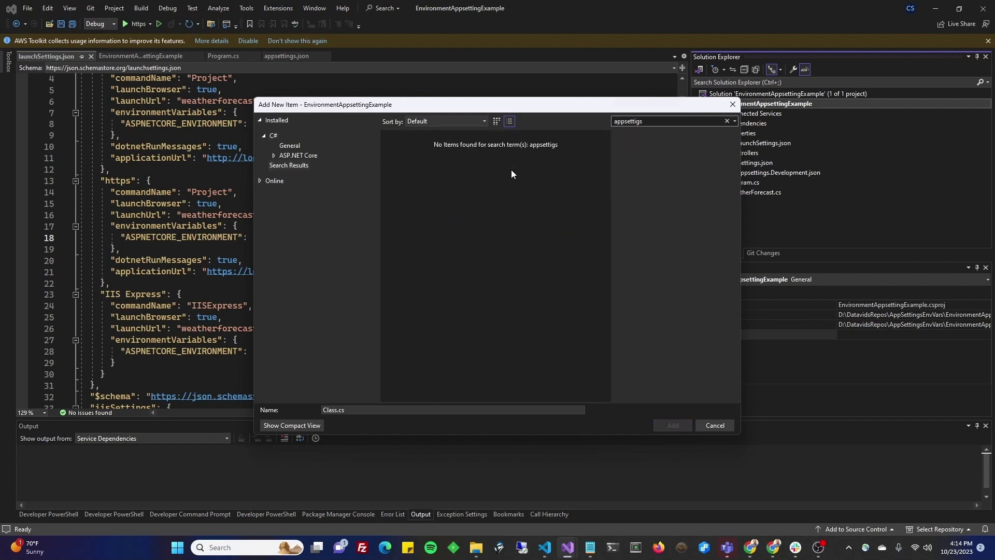
type("ings")
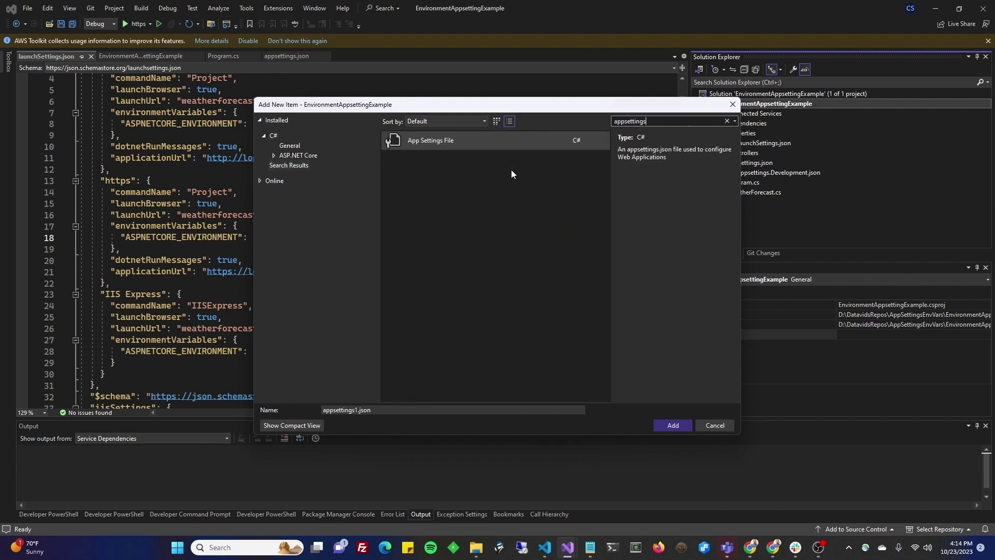
left_click(432, 207)
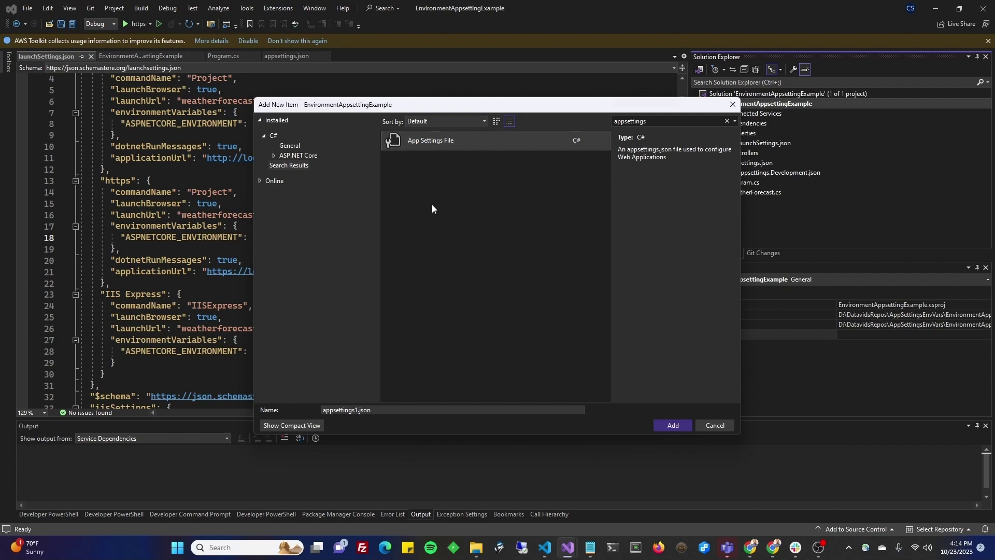
left_click(376, 409)
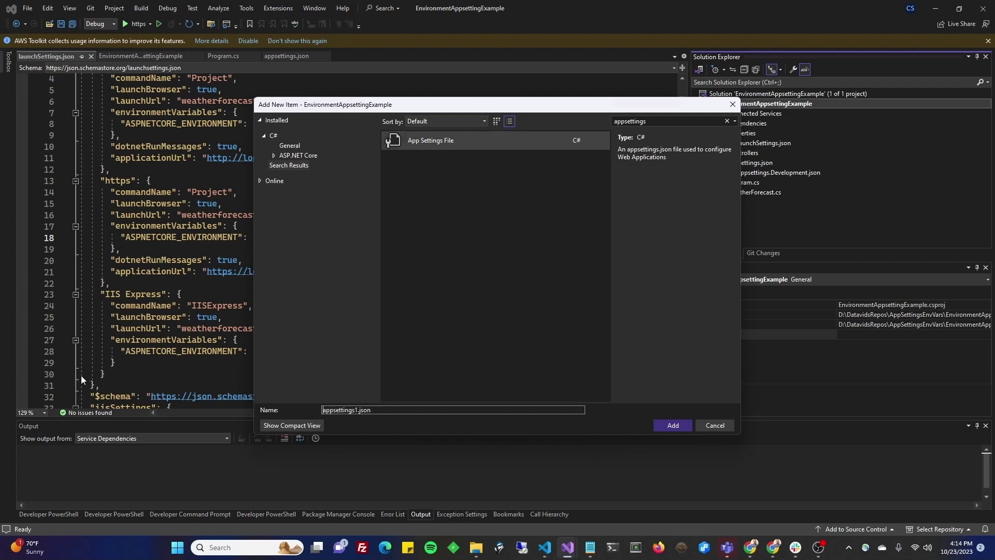
key("shift+Right")
key("shift+Right")
key("shift+Right")
key("Right")
key("BackSpace")
type(".Bob")
key("Return")
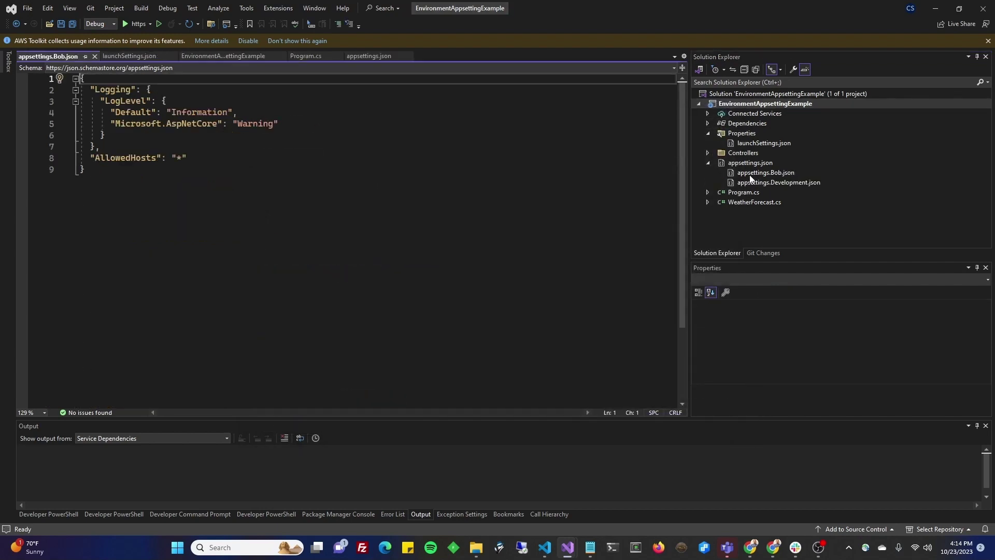
Open appsettings.json and fix the quoting of the MySetting1 key on line 10
double_click(750, 163)
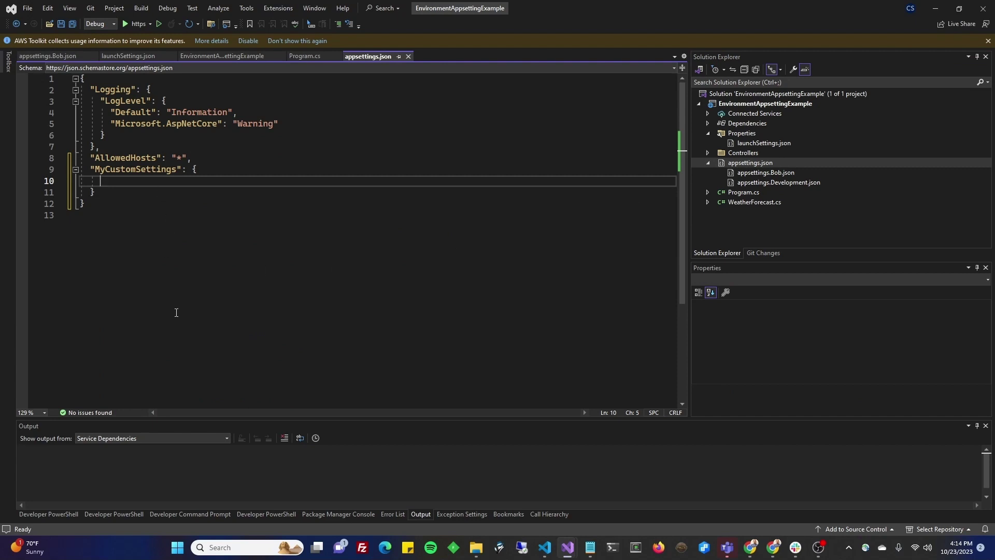
key("Up")
key("Up")
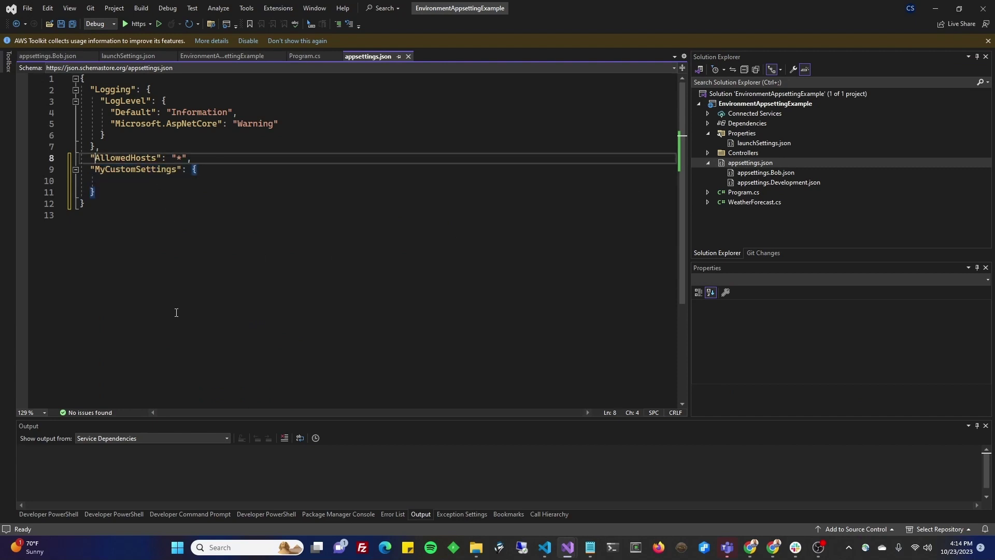
key("Down")
key("Down")
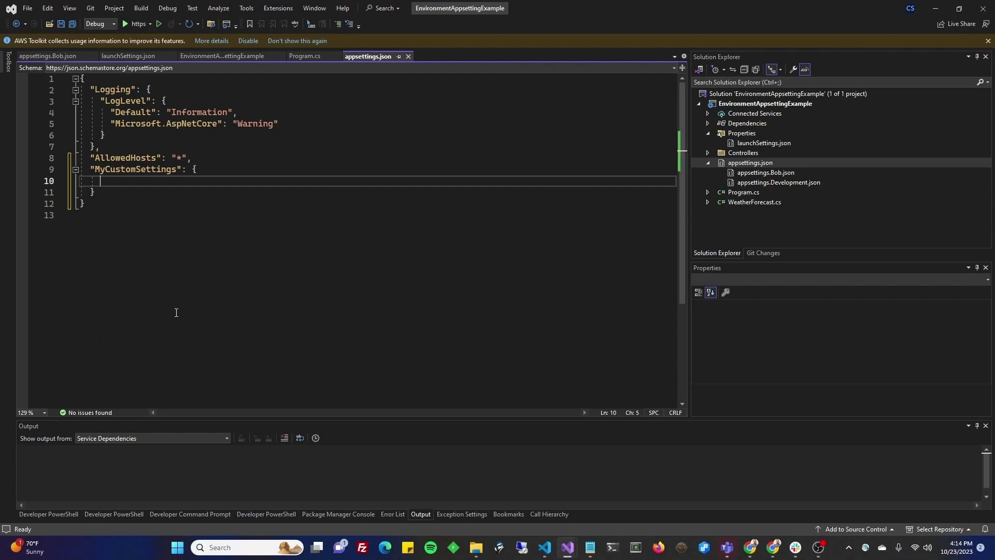
type("MySetting1")
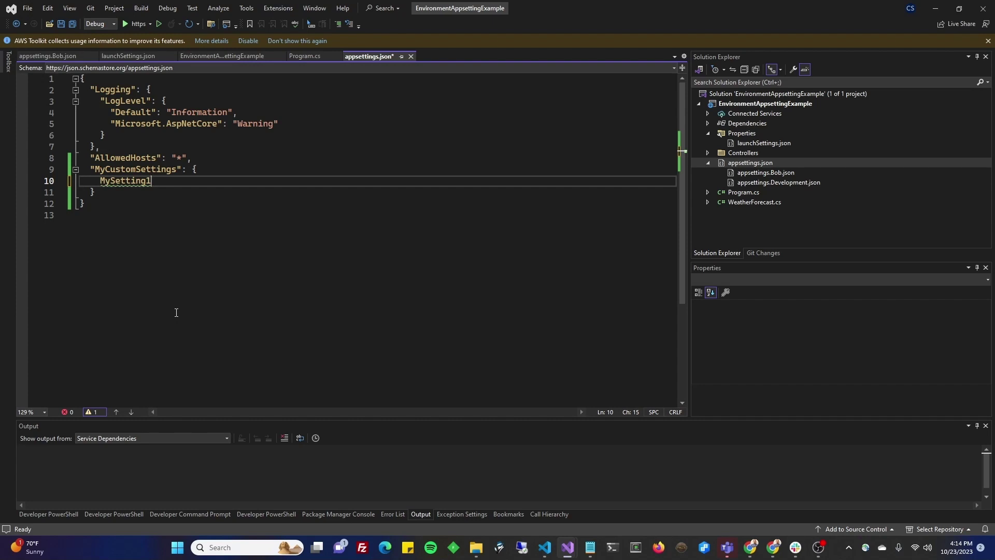
key("Home")
type("\"")
key("End")
key("Home")
key("Delete")
key("End")
type("\": ")
type("\"")
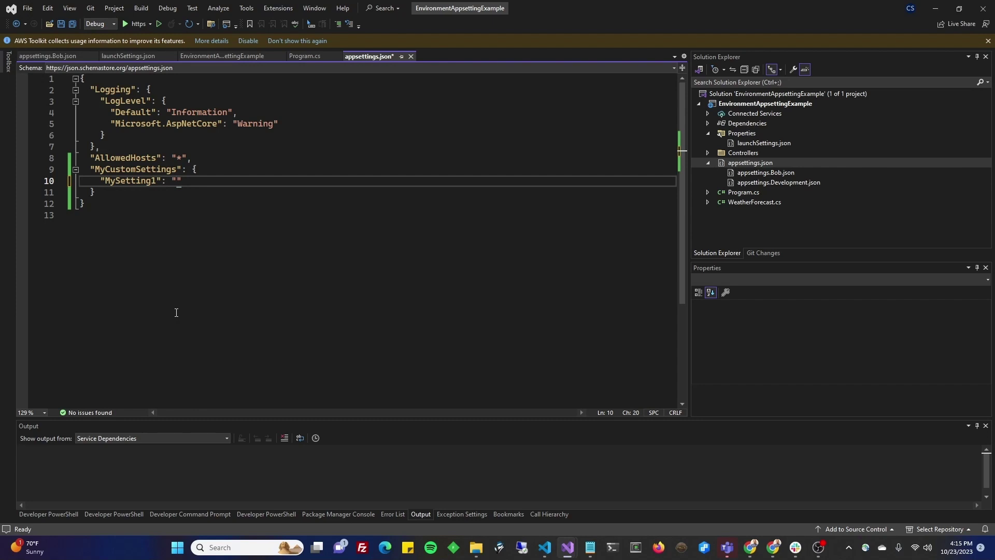
type("Def")
type("aultXYZ")
Replace MySetting1's XYZ placeholder value with DefaultFirstSetting1
key("End")
key("shift+Home")
key("End")
key("Left")
key("shift+Left")
key("shift+Left")
key("shift+Left")
key("shift+Right")
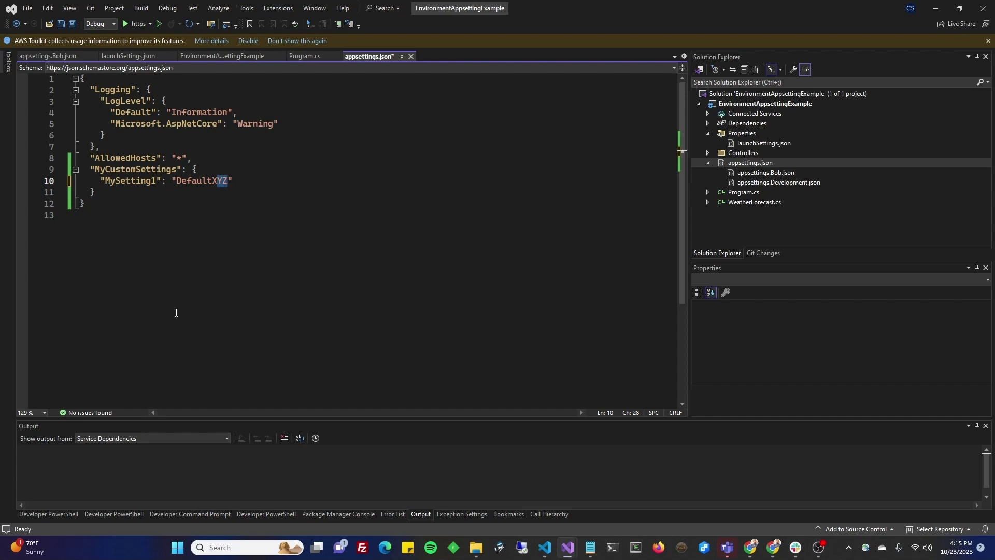
key("shift+Left")
type("FirstSettin")
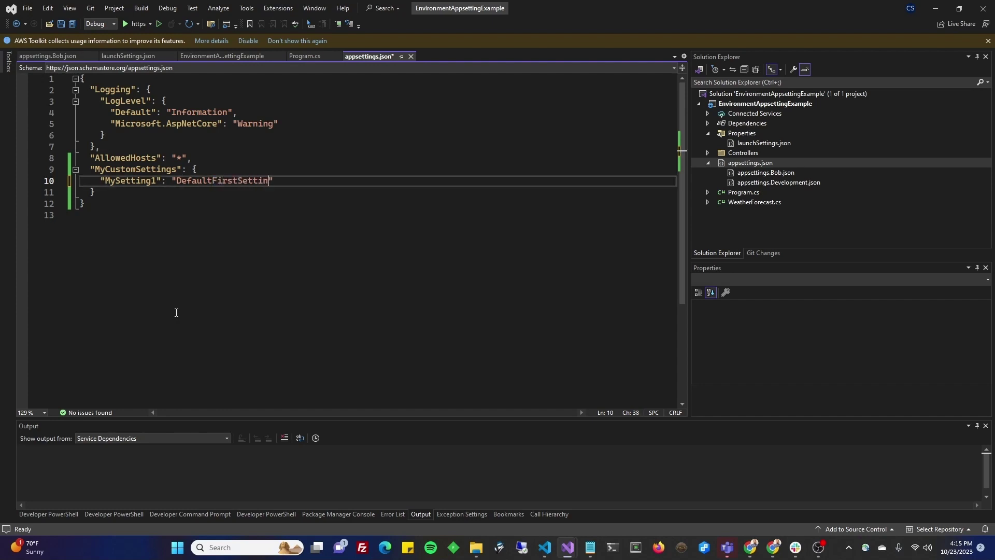
type("g")
Add two copies of the MySetting1 line, renamed MySetting2 and MySetting3
key("End")
type(",")
key("Return")
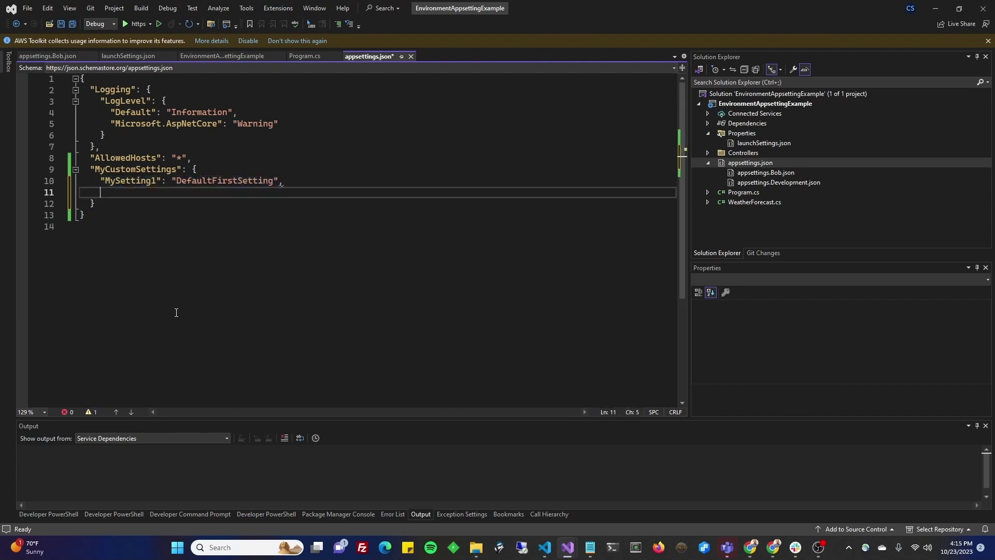
type("\"MySetting1\": \"DefaultFirstSetting\"")
type(",")
key("Return")
type("\"MySetting1\": \"DefaultFirstSetting\"")
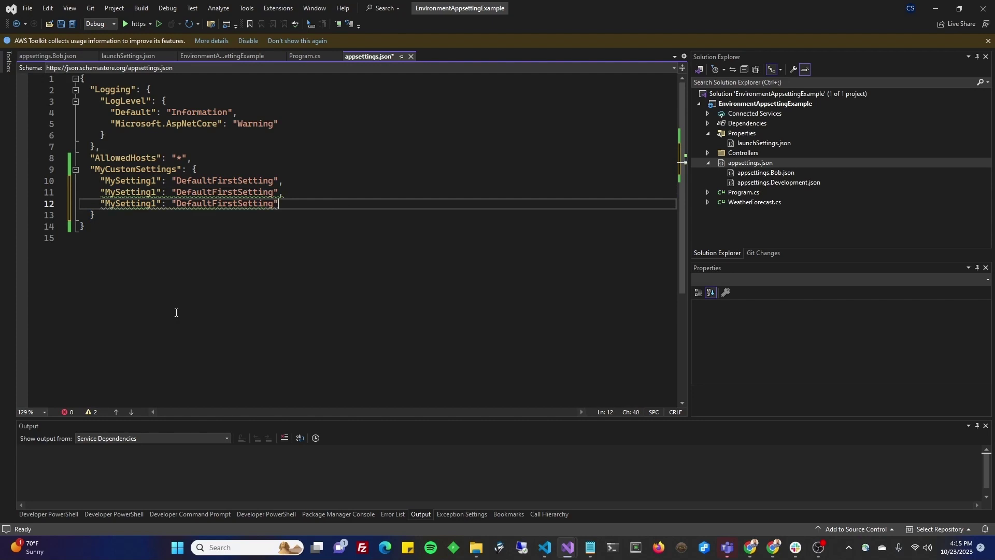
key("Up")
key("ctrl+Left")
key("ctrl+Left")
key("ctrl+Left")
key("Left")
key("Left")
key("BackSpace")
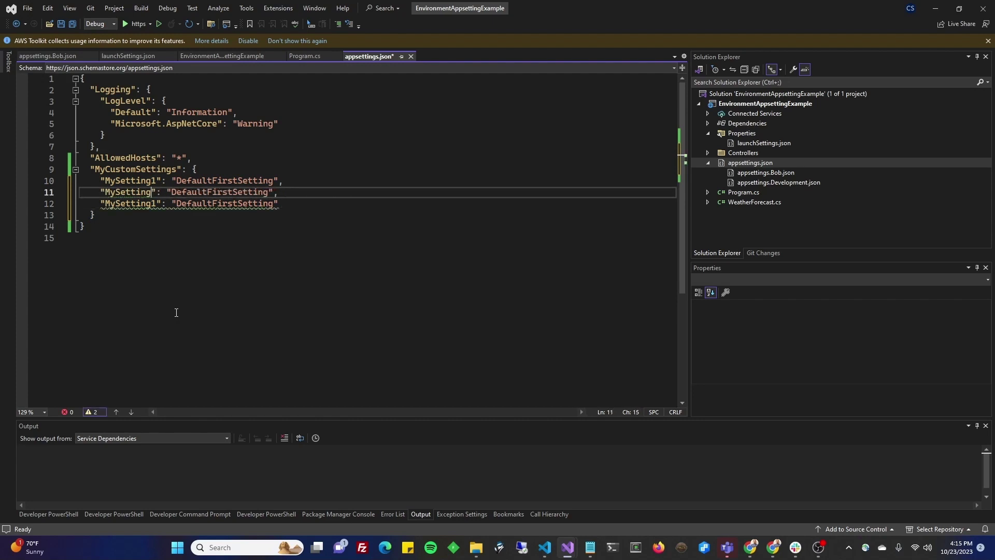
type("2")
key("Down")
key("BackSpace")
type("3")
Set their values to DefaultFirstSetting2 and DefaultFirstSetting3, then save appsettings.json
key("Up")
key("End")
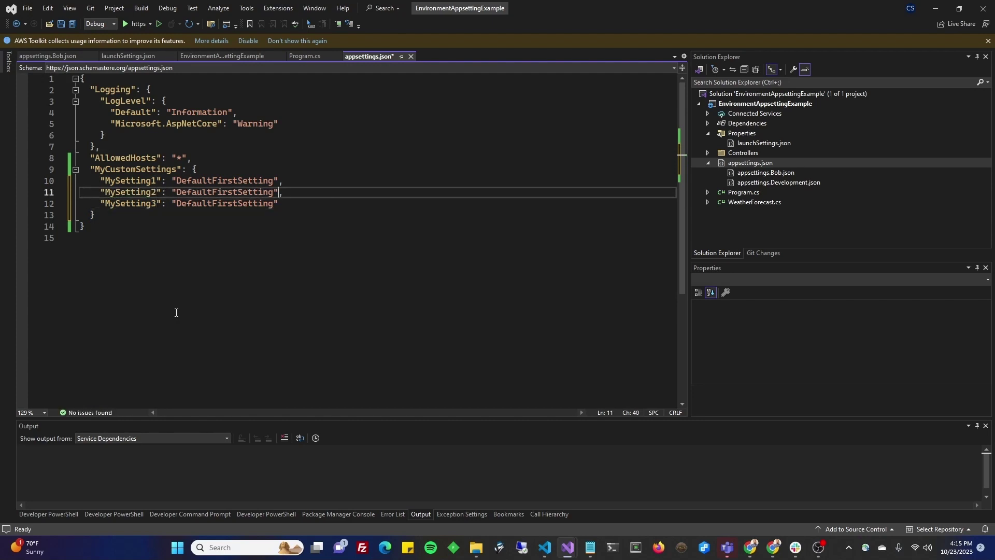
key("Left")
key("BackSpace")
type("2")
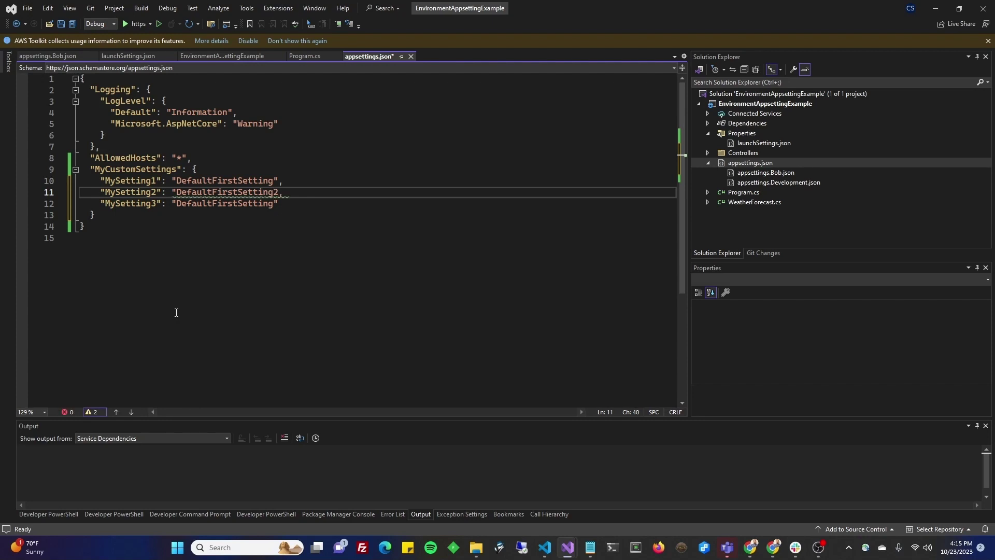
type("\"")
key("Down")
key("Left")
key("Left")
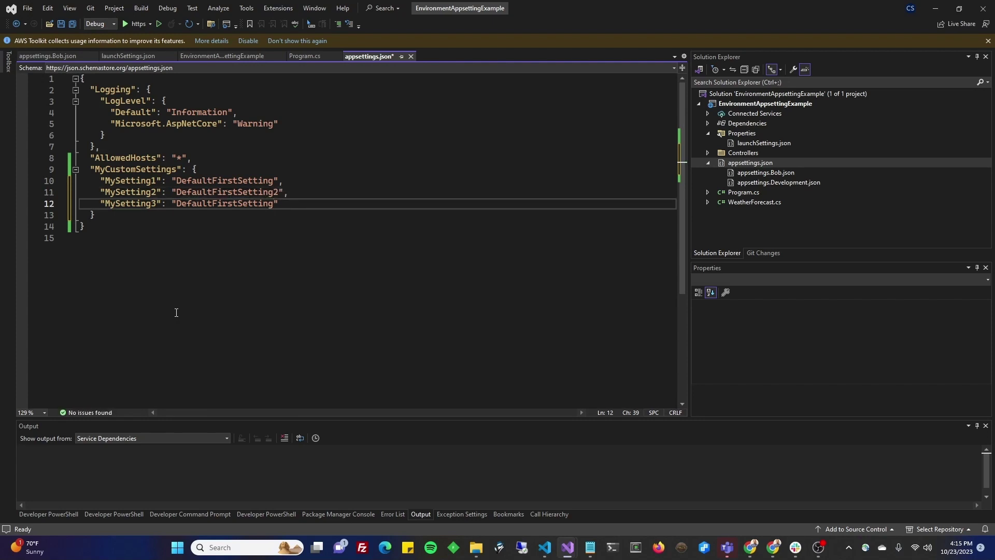
type("3")
key("Up")
key("Up")
key("Left")
type("1")
key("ctrl+s")
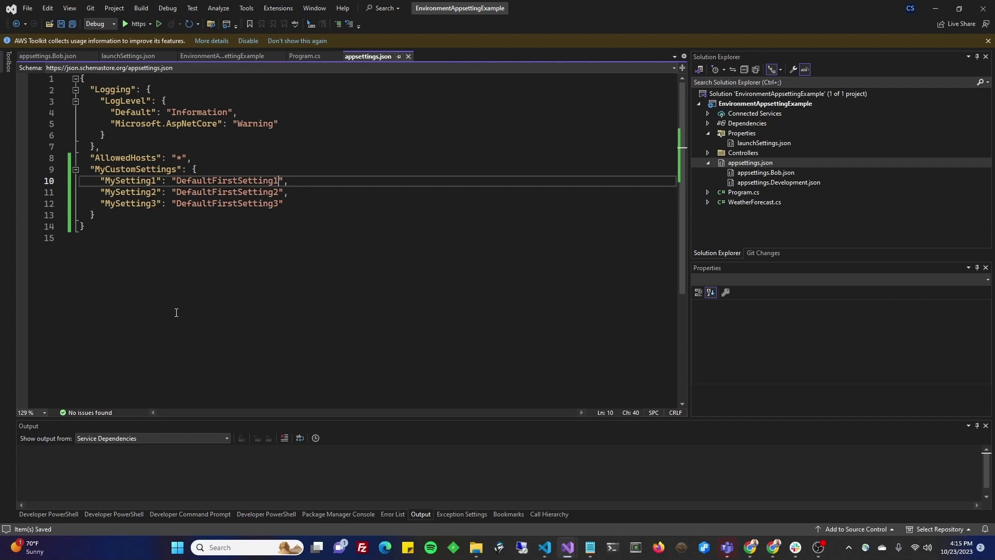
left_click(326, 205)
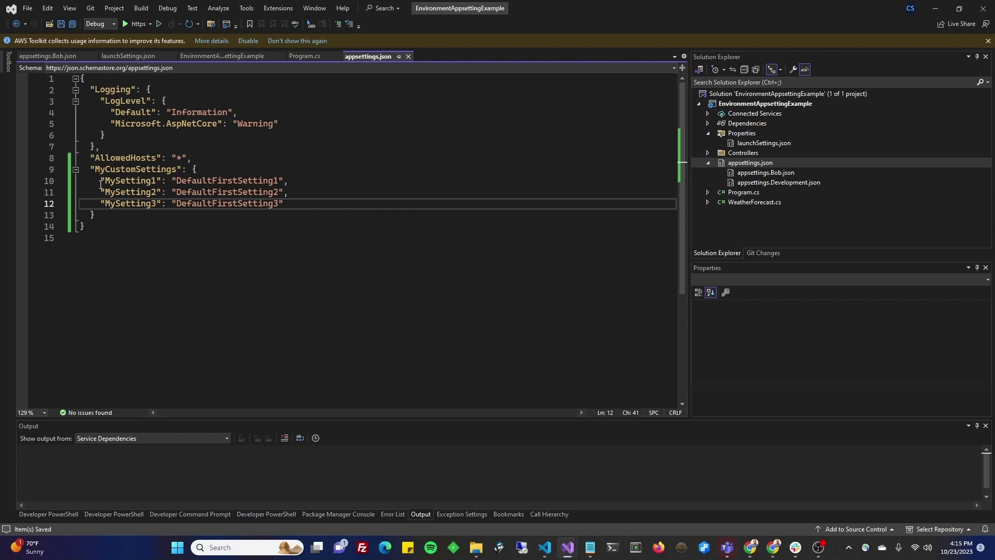
left_click_drag(100, 180, 289, 181)
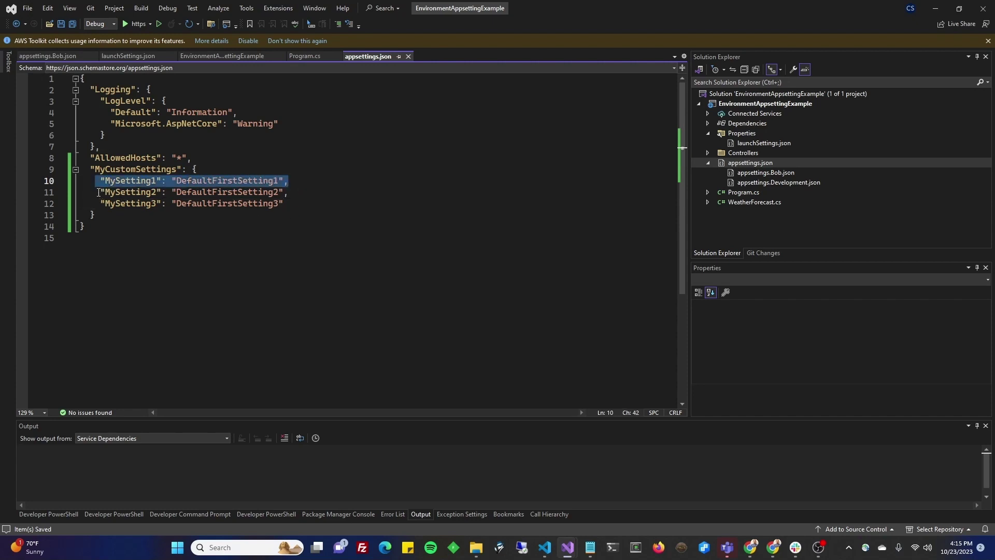
left_click_drag(100, 192, 290, 192)
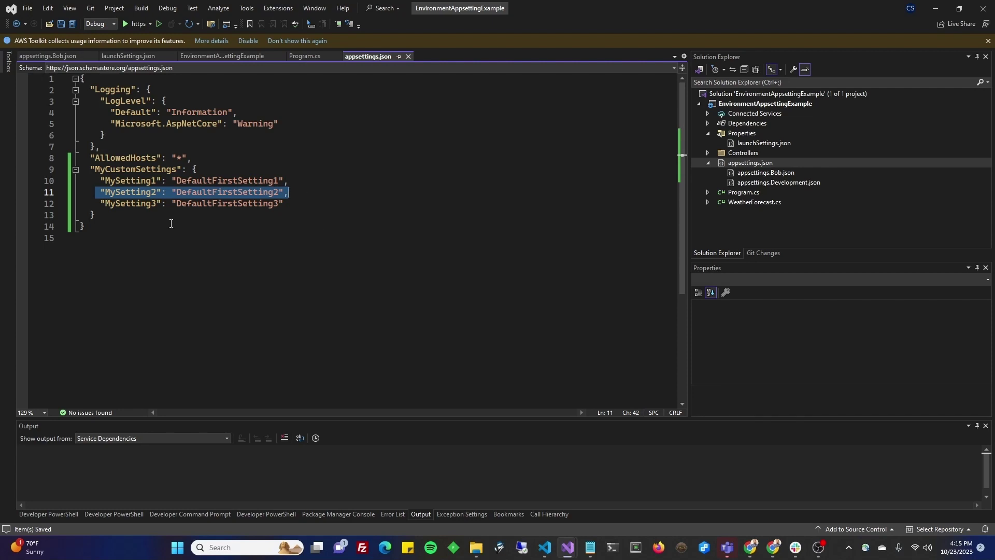
left_click_drag(101, 202, 285, 204)
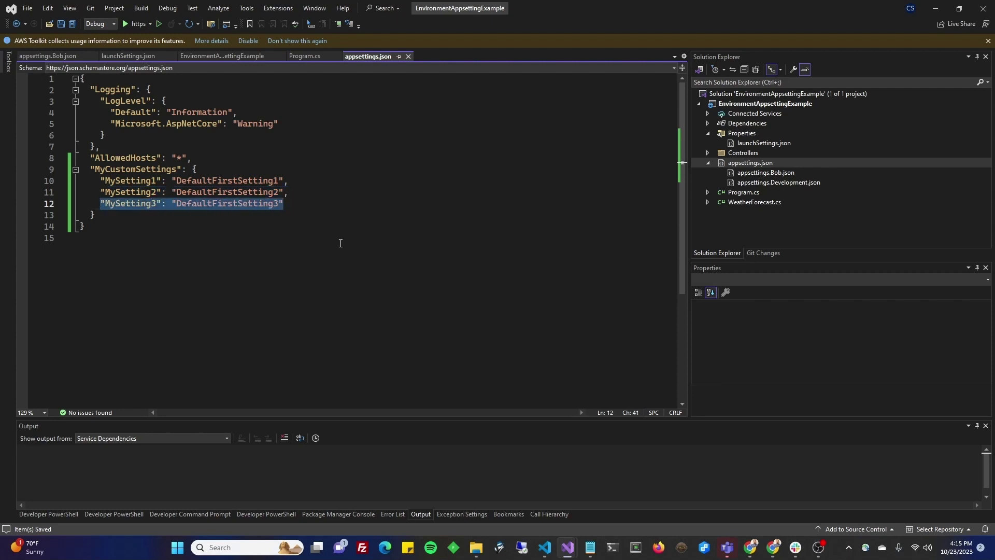
left_click(356, 204)
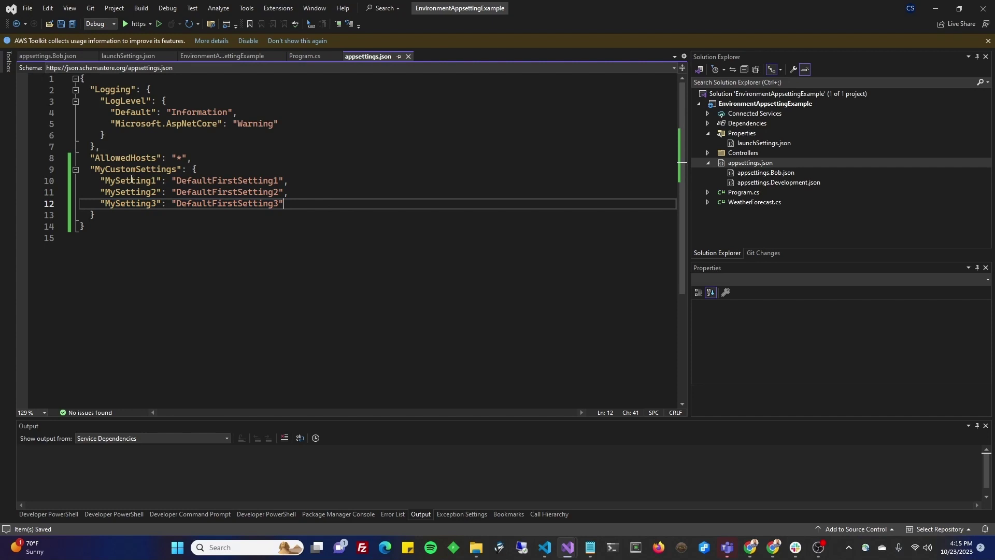
left_click_drag(90, 170, 96, 214)
key("ctrl+c")
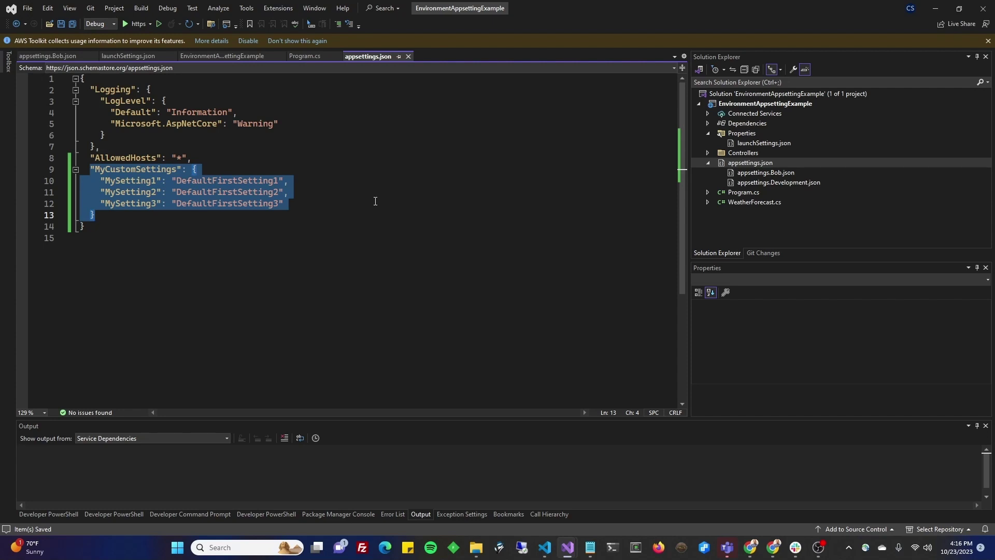
Paste the MyCustomSettings block into appsettings.Bob.json and delete the MySetting2 and MySetting3 lines
double_click(765, 173)
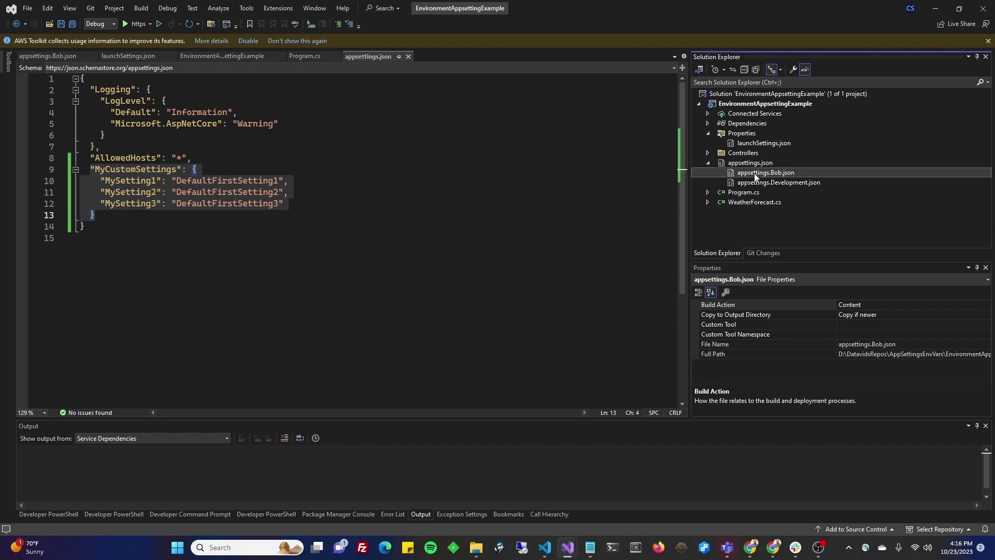
left_click(219, 158)
type(",")
key("Return")
key("ctrl+v")
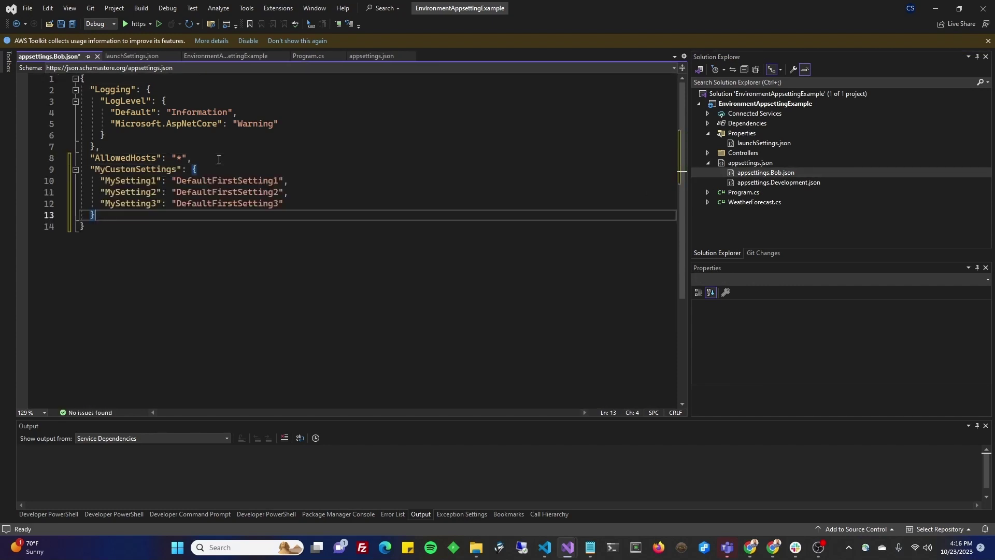
key("Up")
key("Up")
key("Up")
key("Down")
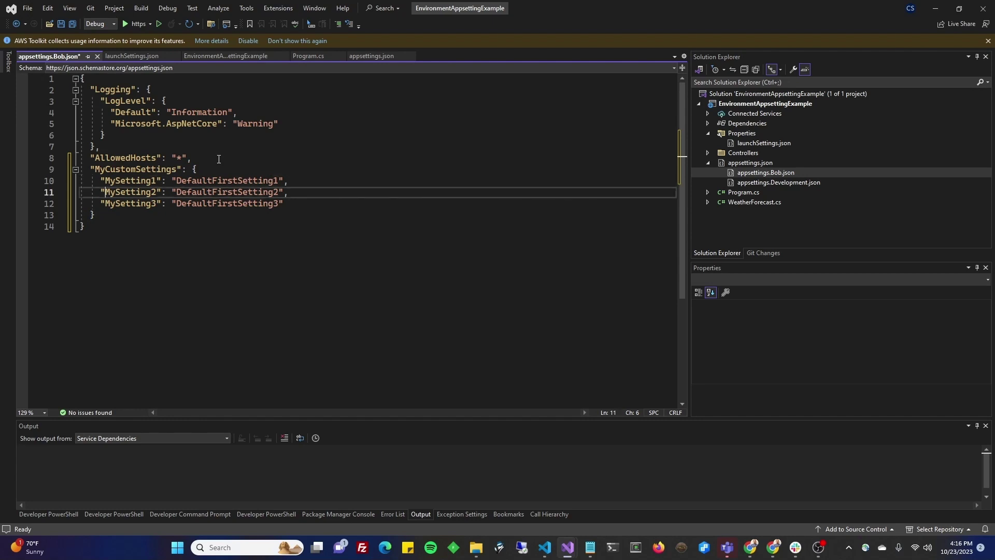
key("ctrl+shift+l")
key("ctrl+shift+l")
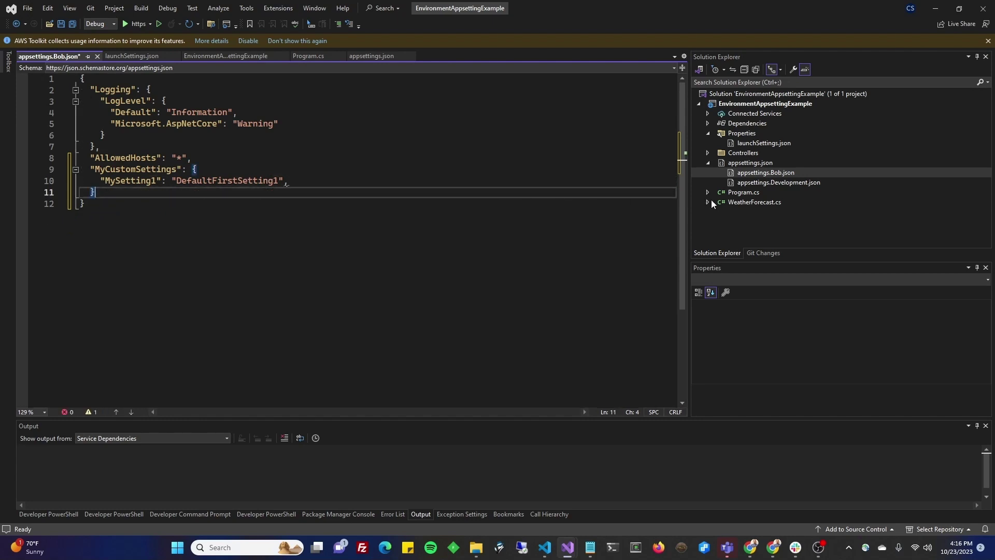
Open appsettings.Development.json and start a new line after its Logging section
double_click(777, 182)
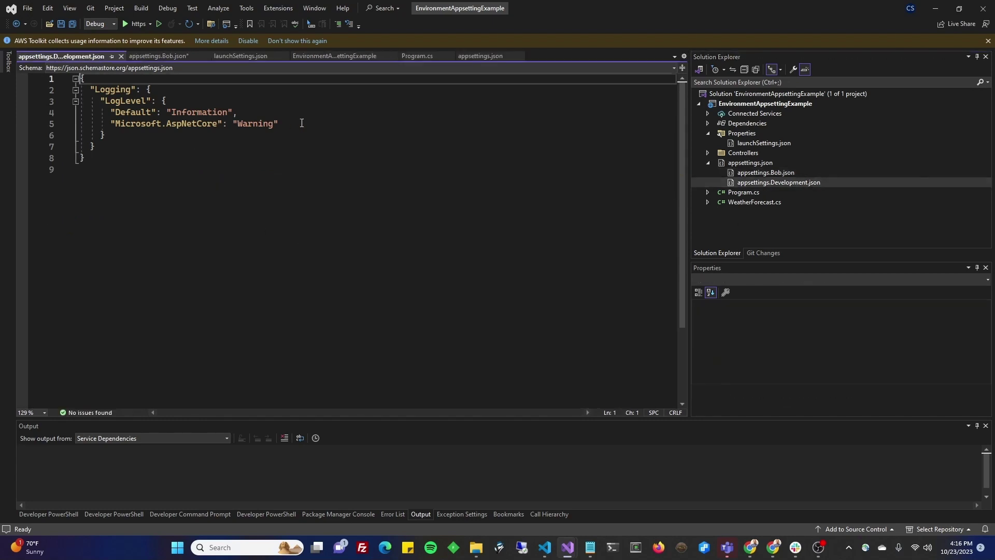
left_click(168, 137)
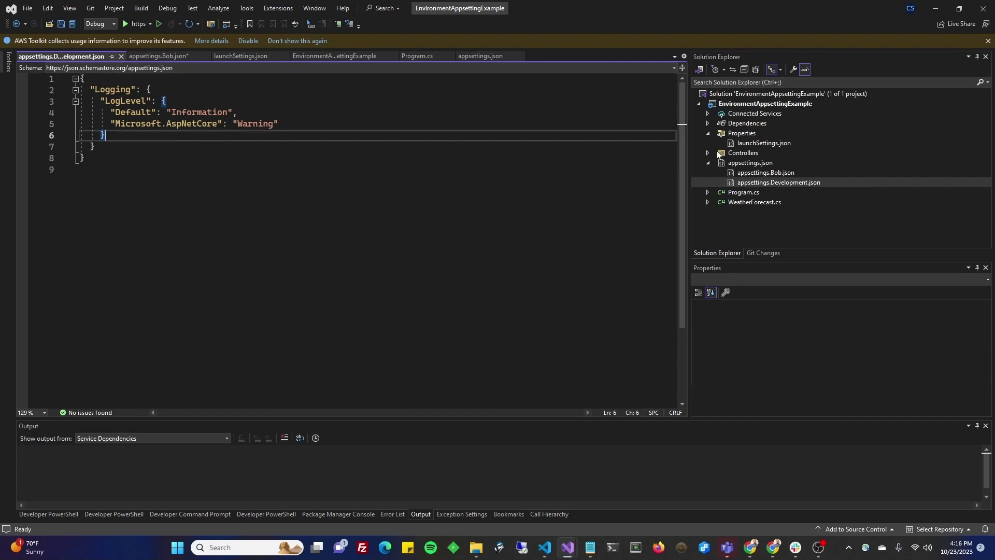
double_click(749, 163)
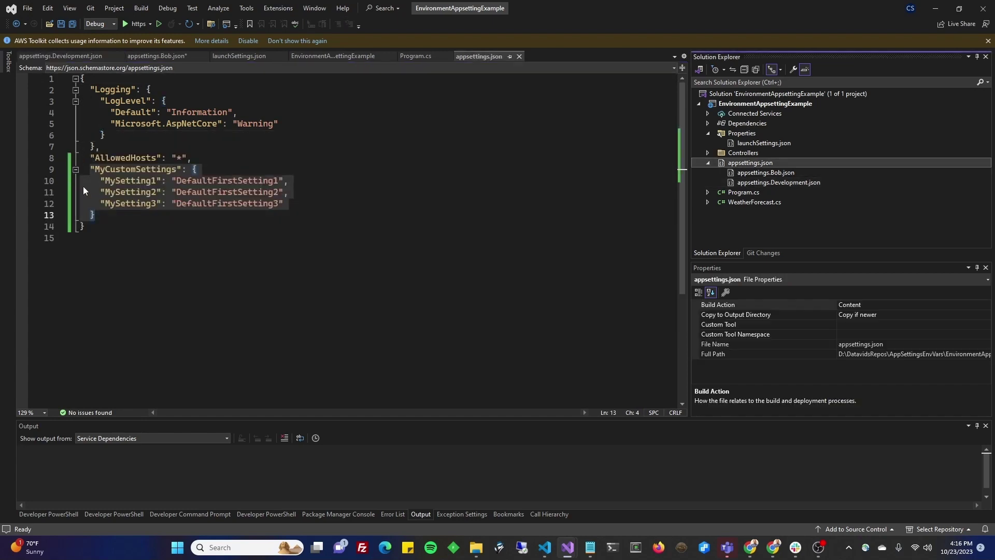
double_click(777, 182)
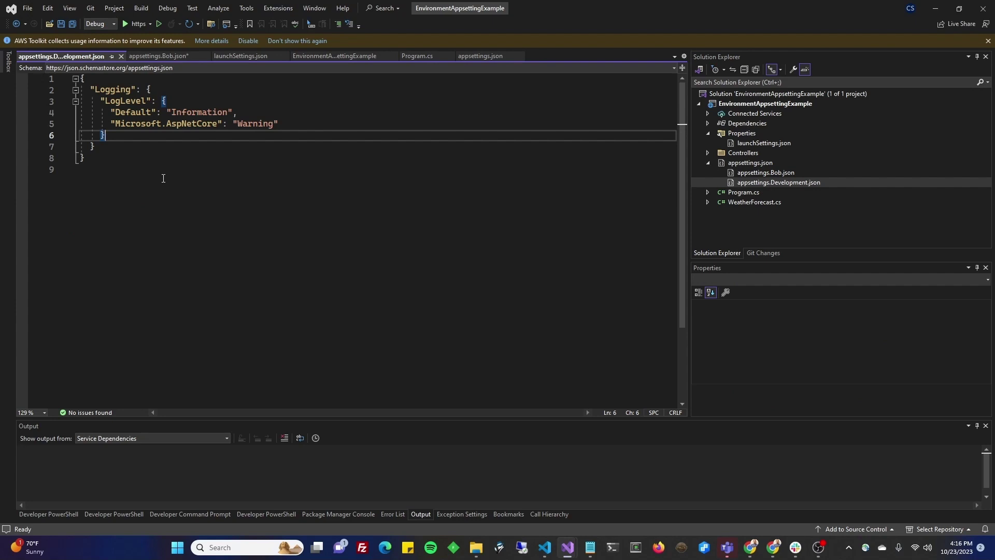
key("Down")
key("End")
type(",")
key("Return")
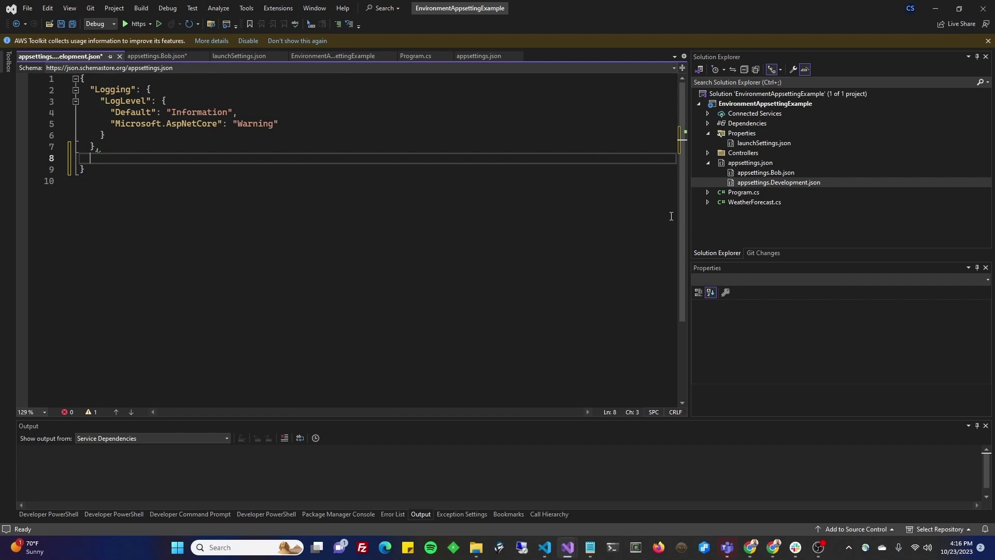
Copy the MyCustomSettings block from appsettings.json into appsettings.Development.json
double_click(750, 162)
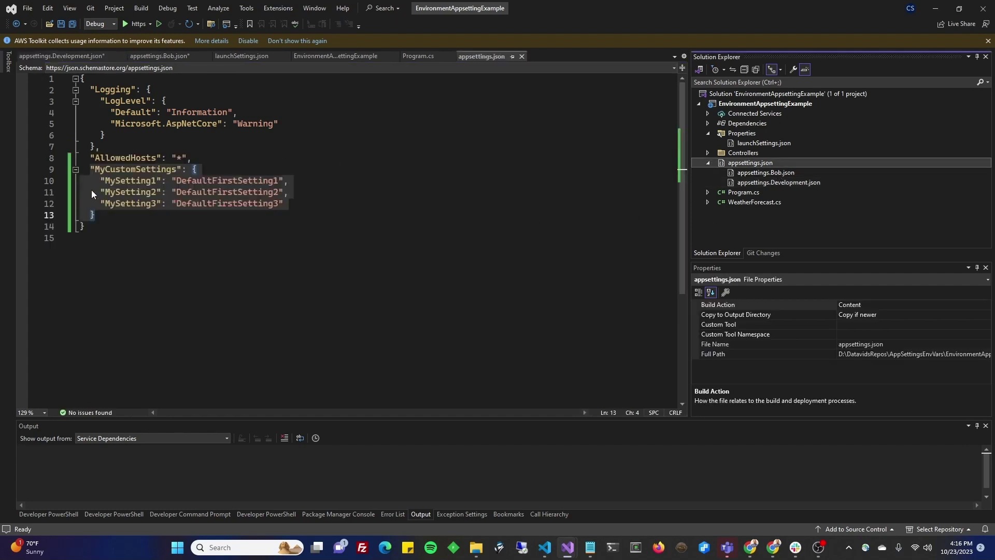
right_click(106, 187)
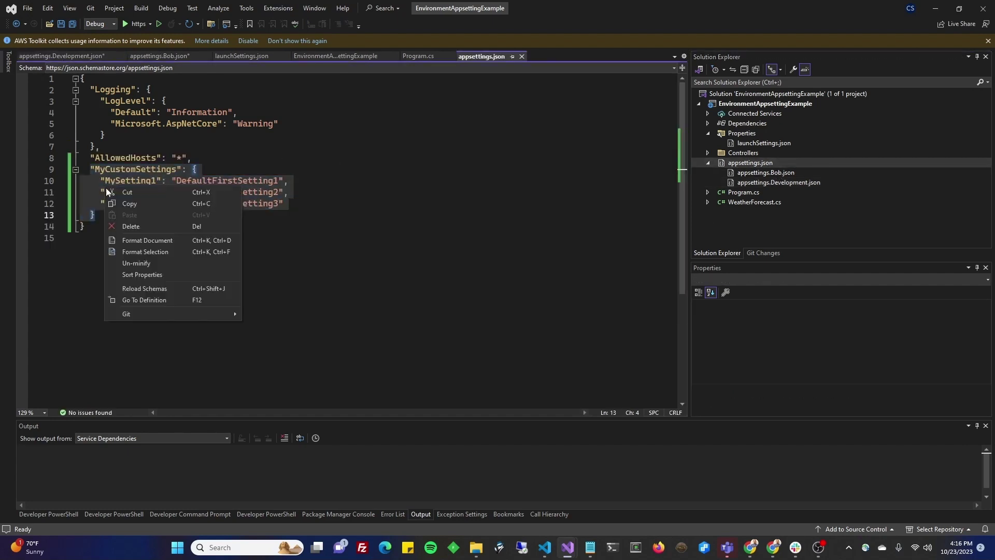
left_click(129, 204)
left_click(765, 172)
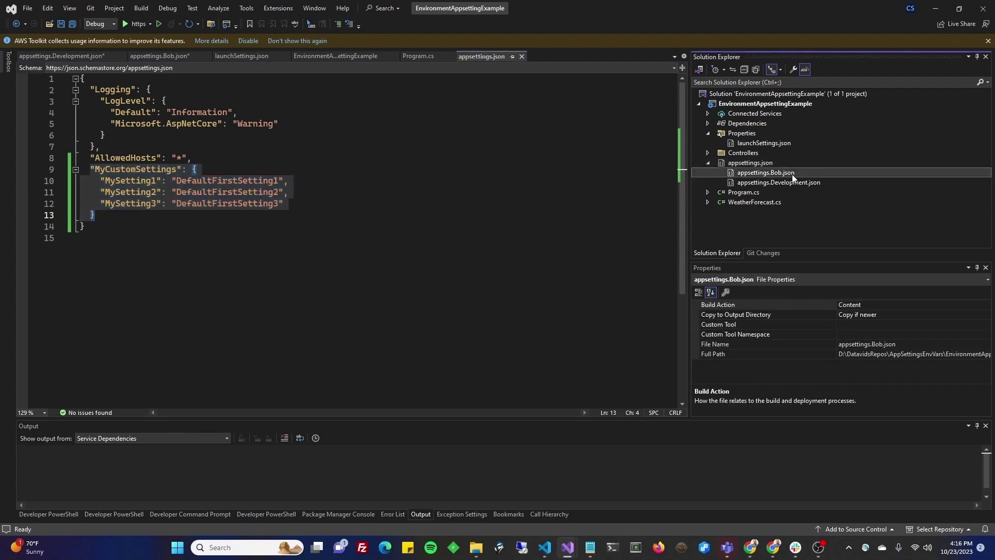
double_click(793, 172)
double_click(787, 183)
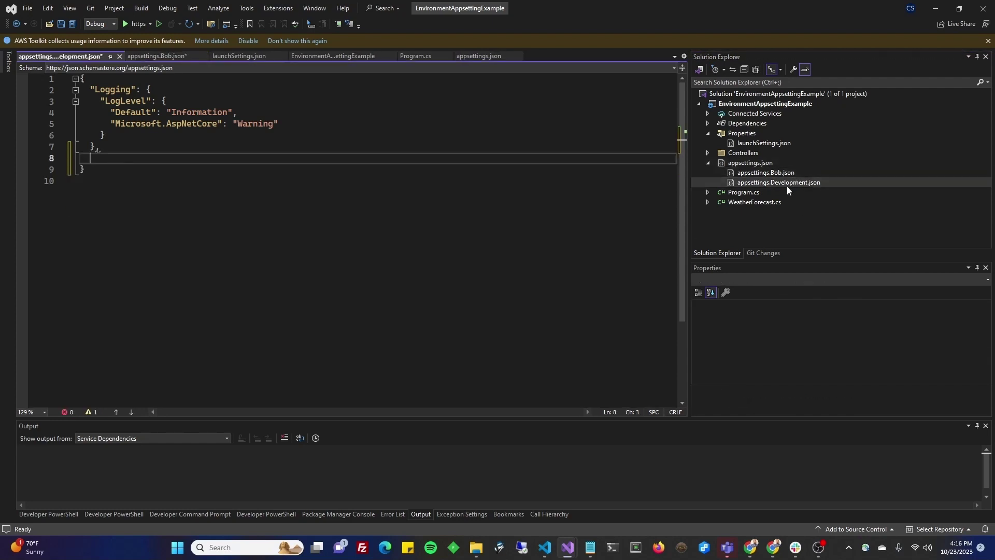
key("ctrl+v")
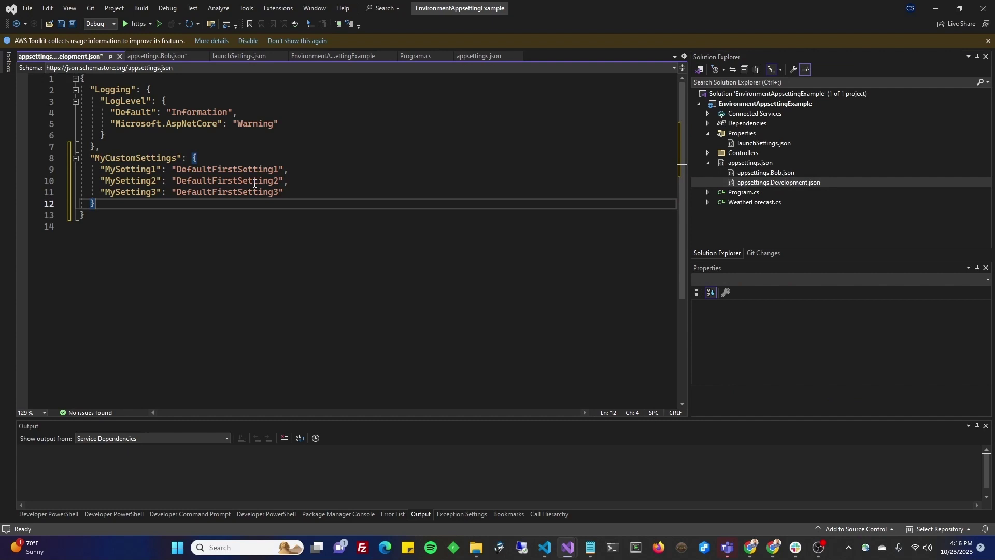
Delete MySetting1 and MySetting3 so only MySetting2 remains, and save the file
key("ctrl+s")
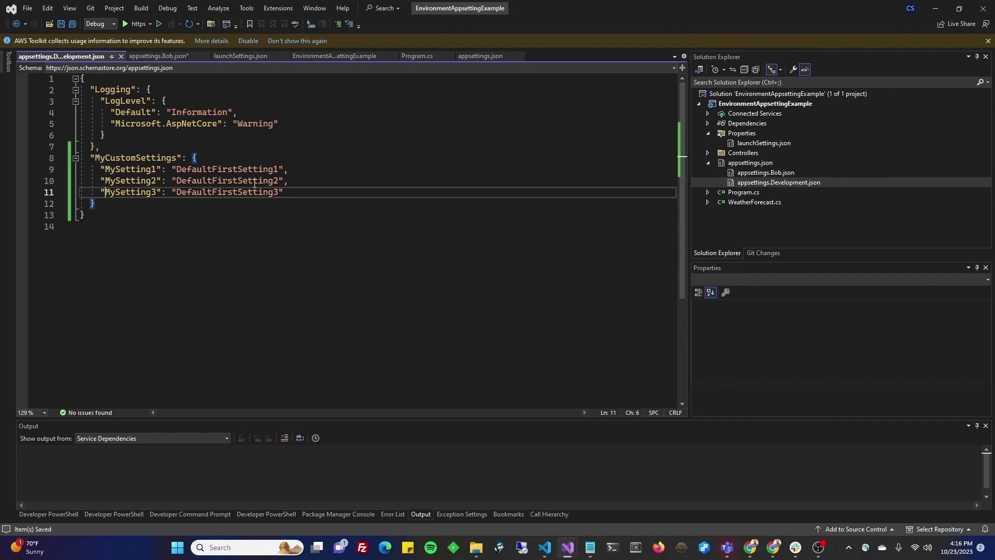
key("Up")
key("ctrl+shift+l")
key("Up")
key("Up")
key("ctrl+shift+l")
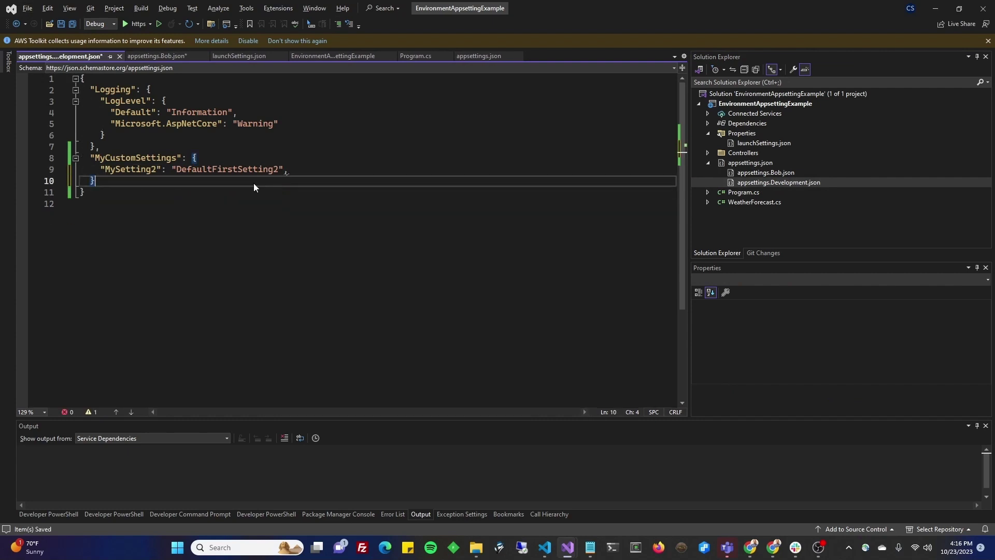
key("ctrl+s")
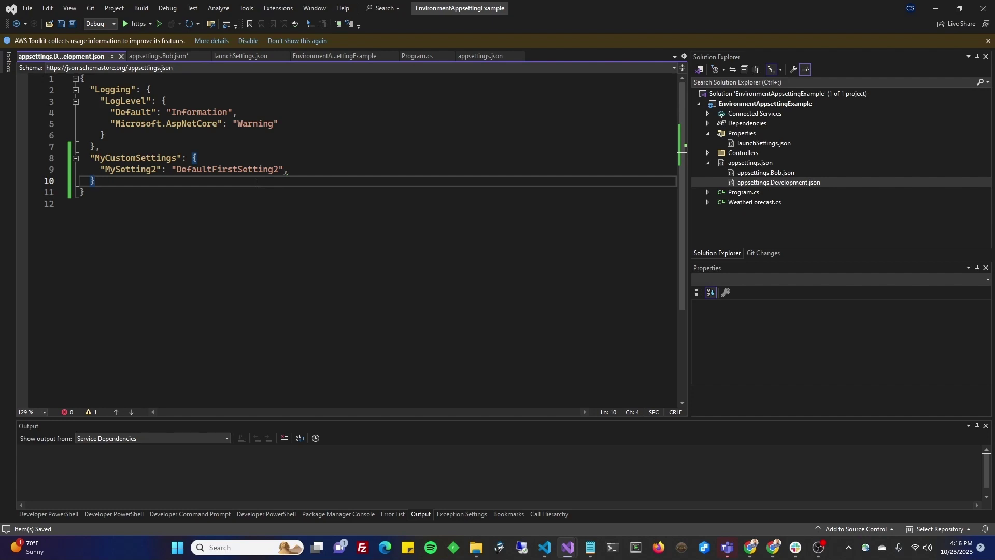
left_click(766, 173)
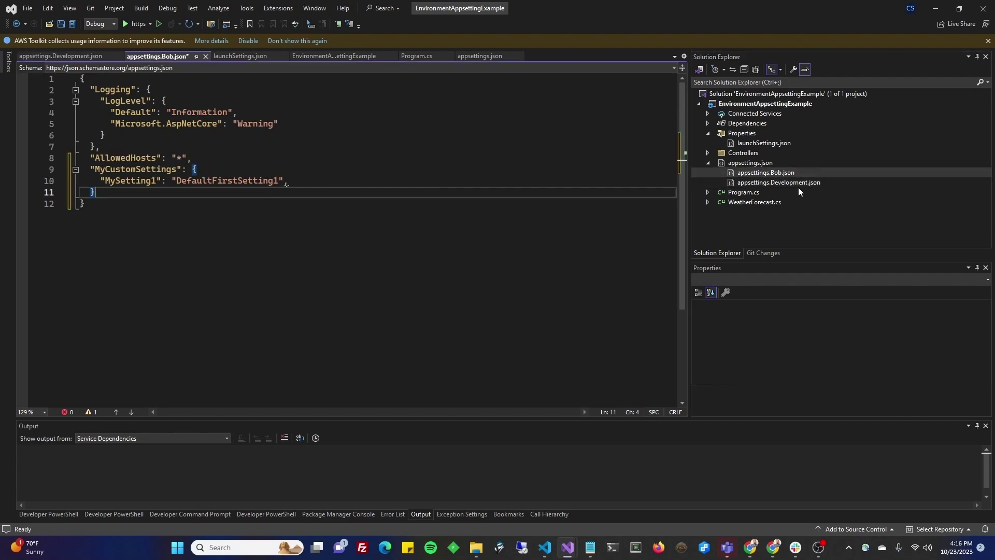
left_click(778, 182)
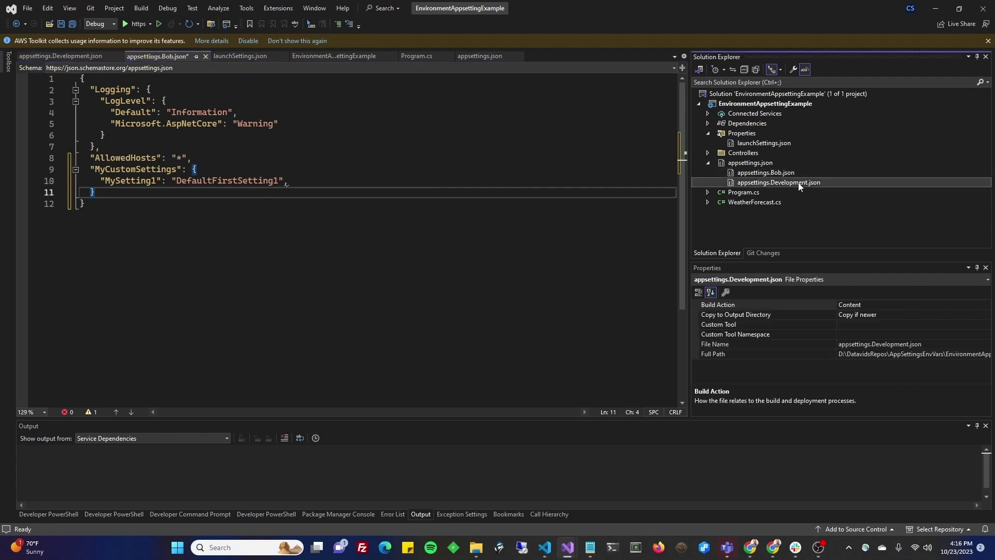
Open Program.cs and make the code editor slightly taller
left_click(773, 194)
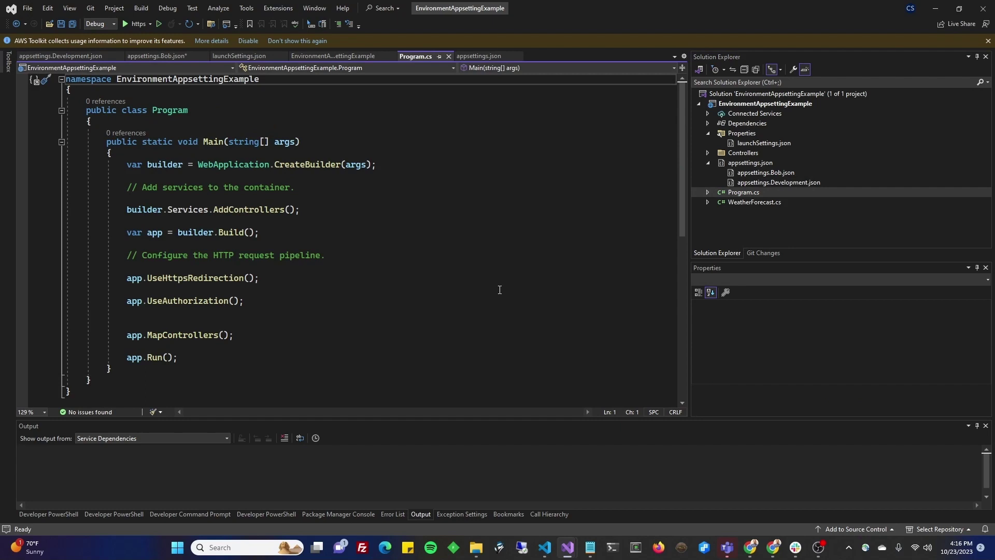
left_click(621, 284)
left_click_drag(485, 412, 473, 420)
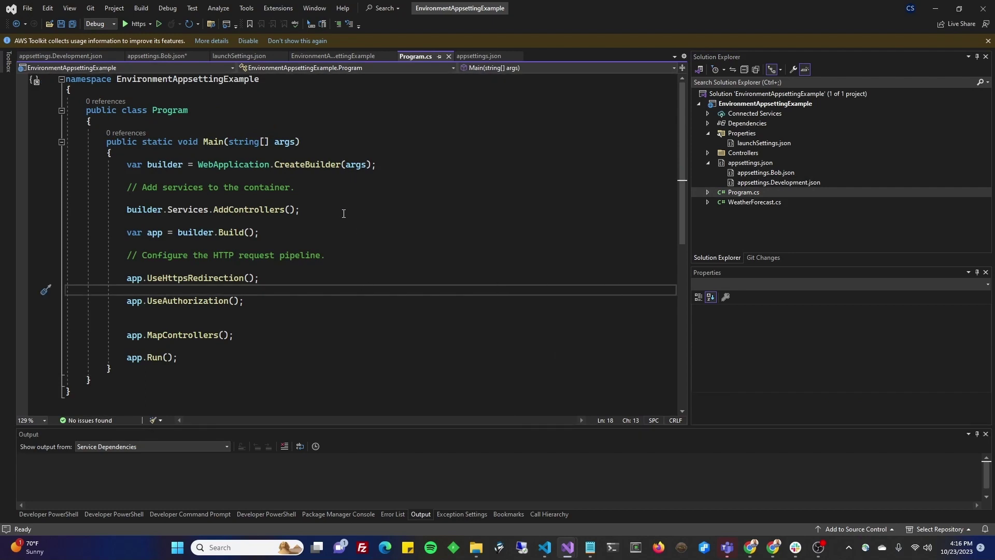
Create a new project folder named Options
right_click(732, 105)
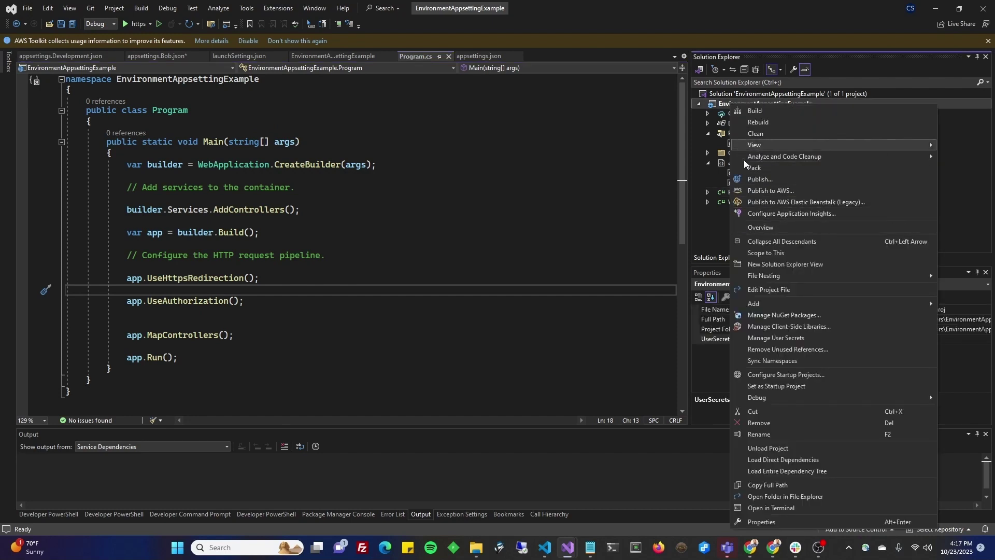
mouse_move(753, 304)
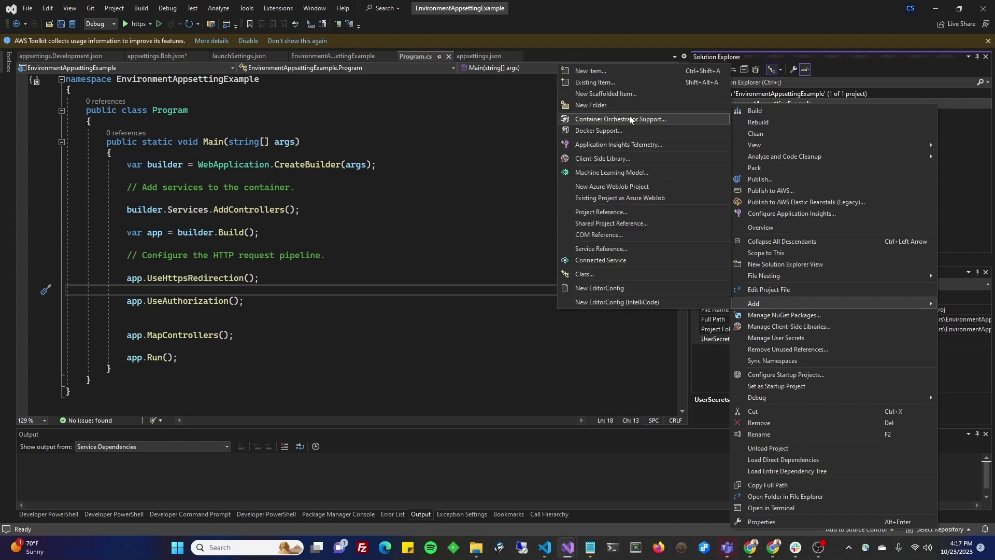
left_click(631, 105)
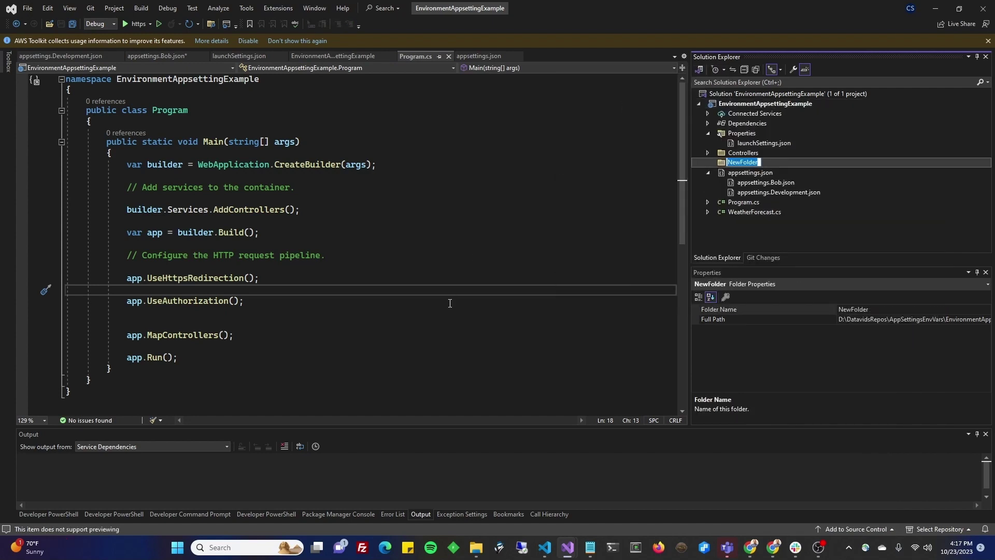
type("O")
type("ptions")
key("Return")
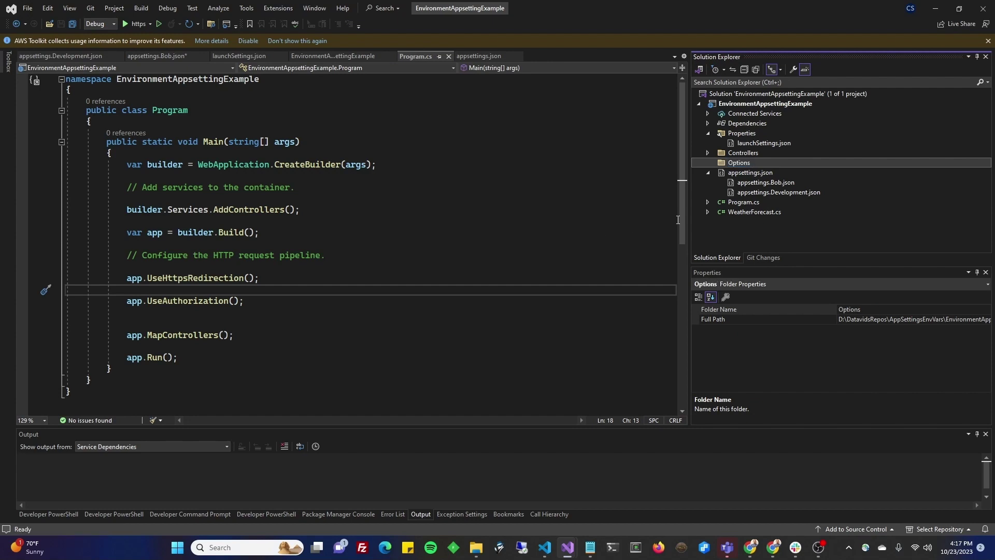
right_click(768, 165)
mouse_move(790, 196)
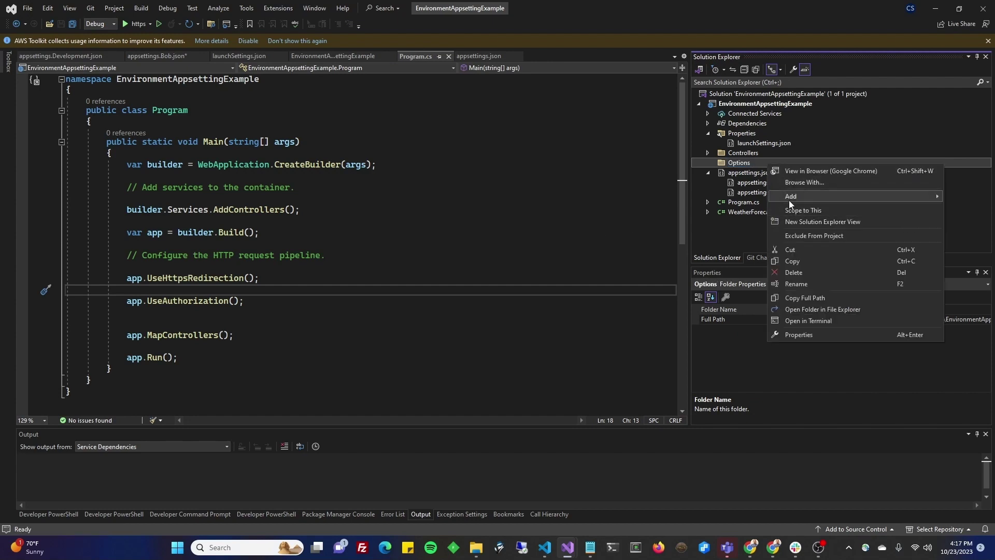
left_click(695, 186)
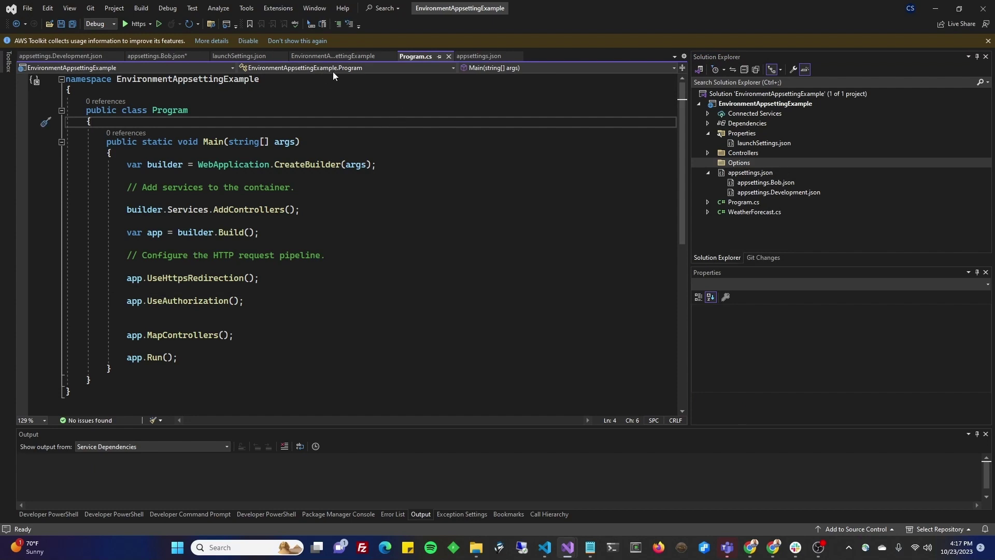
Select the MyCustomSettings section name in appsettings.json
left_click(480, 56)
left_click(145, 175)
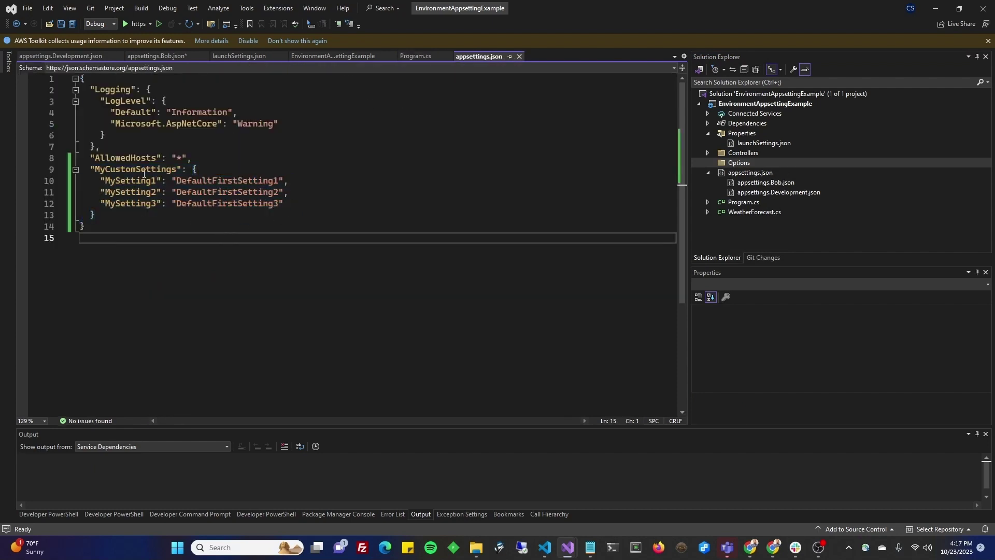
double_click(144, 169)
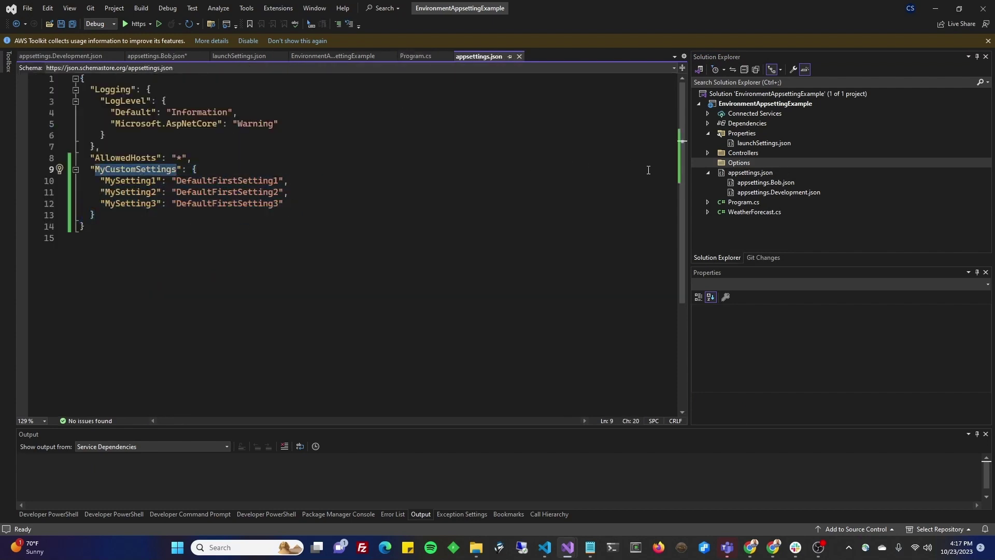
right_click(736, 164)
mouse_move(760, 197)
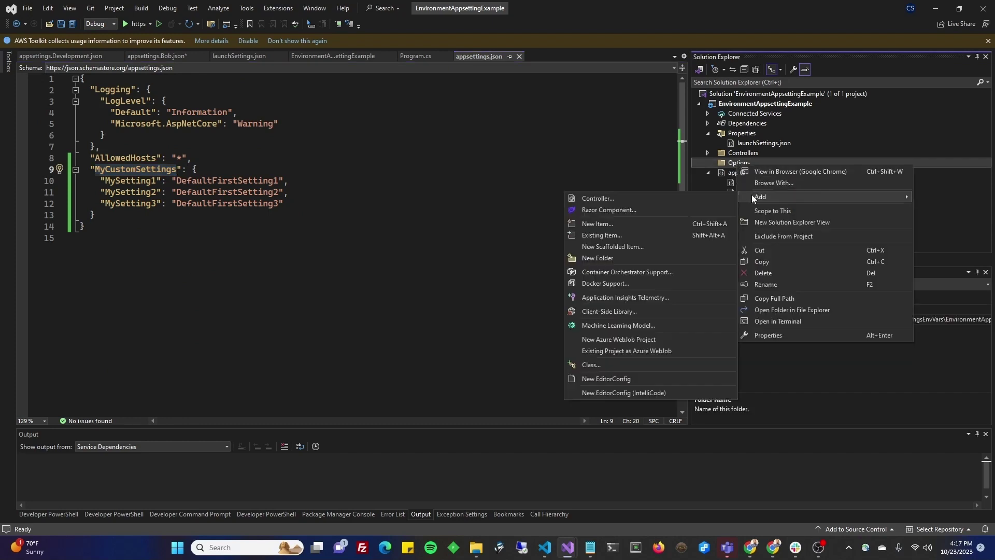
Create a MyCustomSettings class in the Options folder
left_click(591, 363)
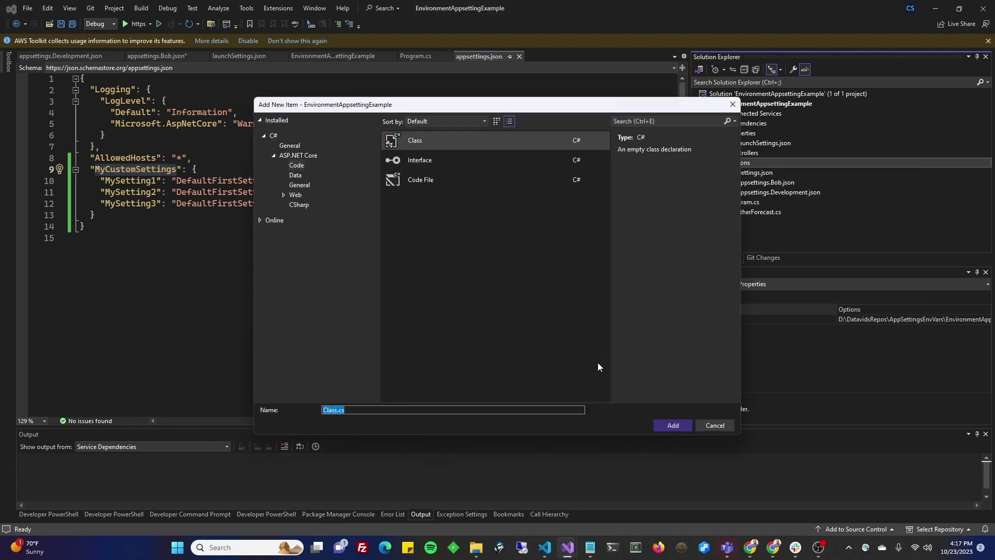
key("ctrl+v")
key("Return")
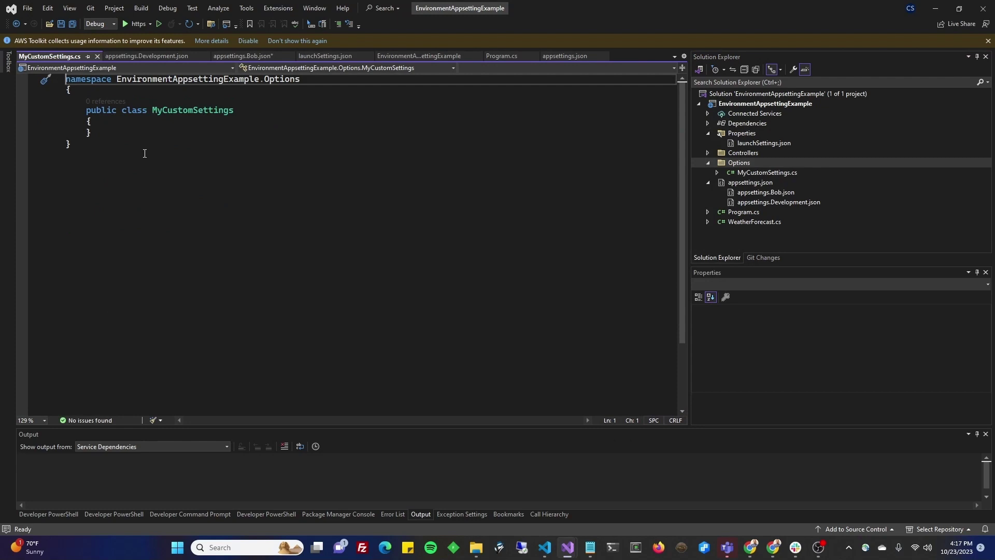
left_click(109, 121)
key("Return")
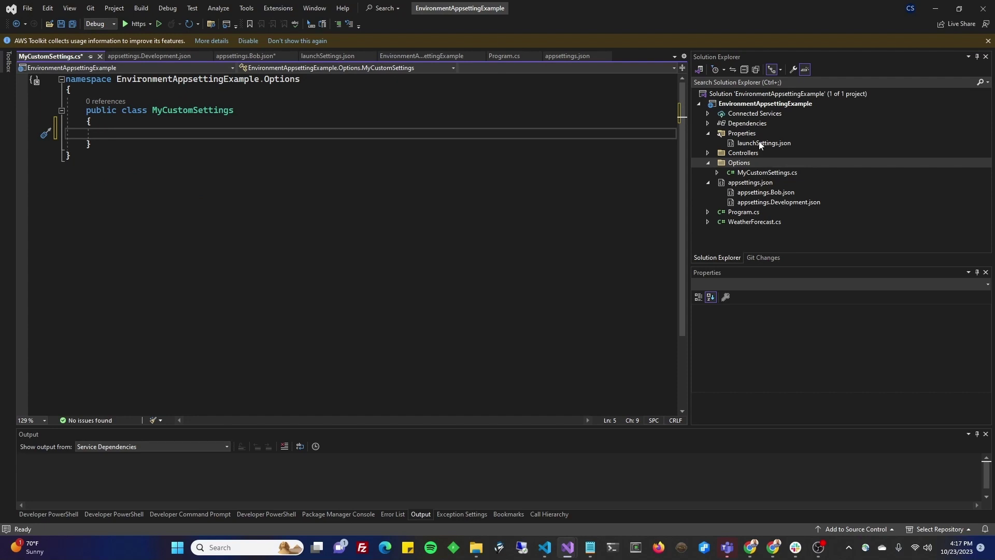
Add a string property MySetting1, named after the key in appsettings.Bob.json
double_click(766, 191)
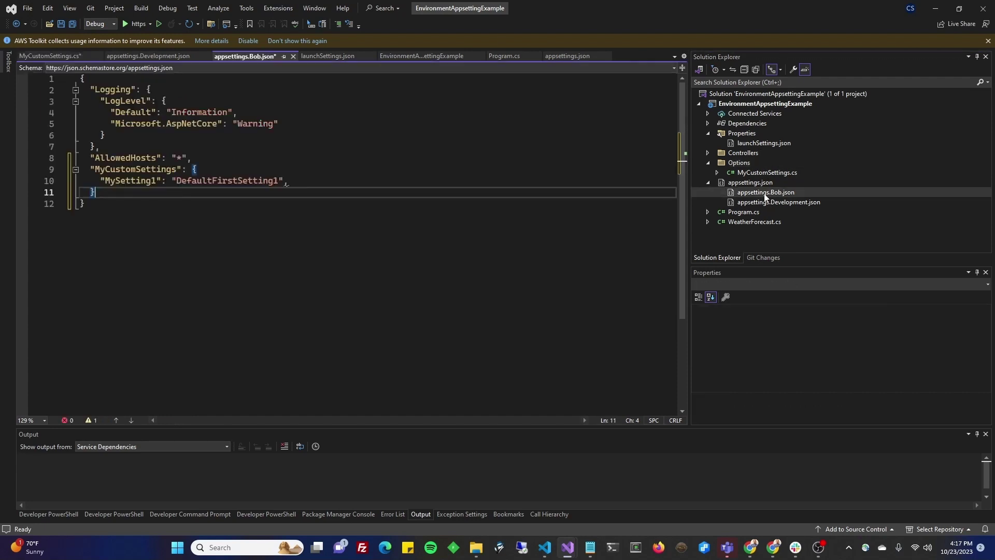
double_click(123, 182)
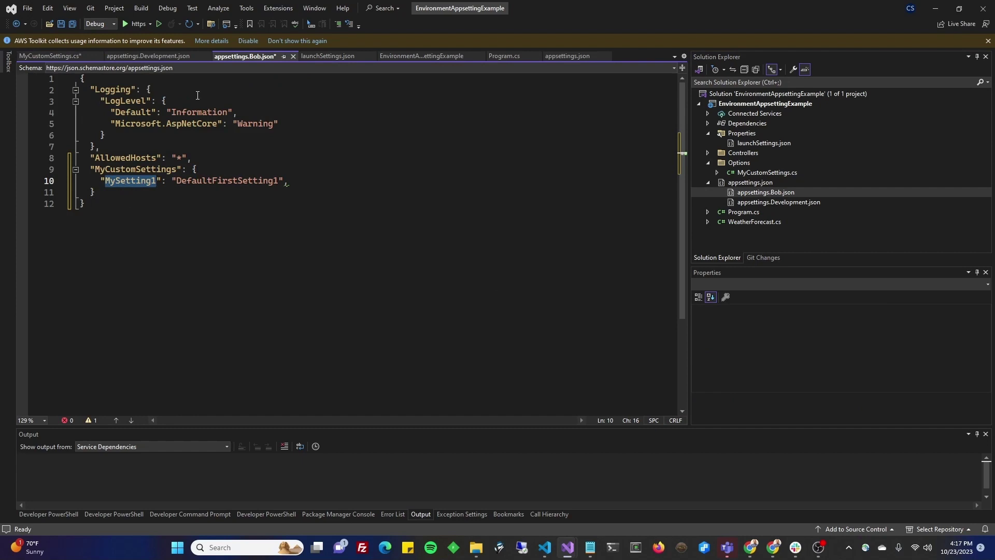
left_click(49, 55)
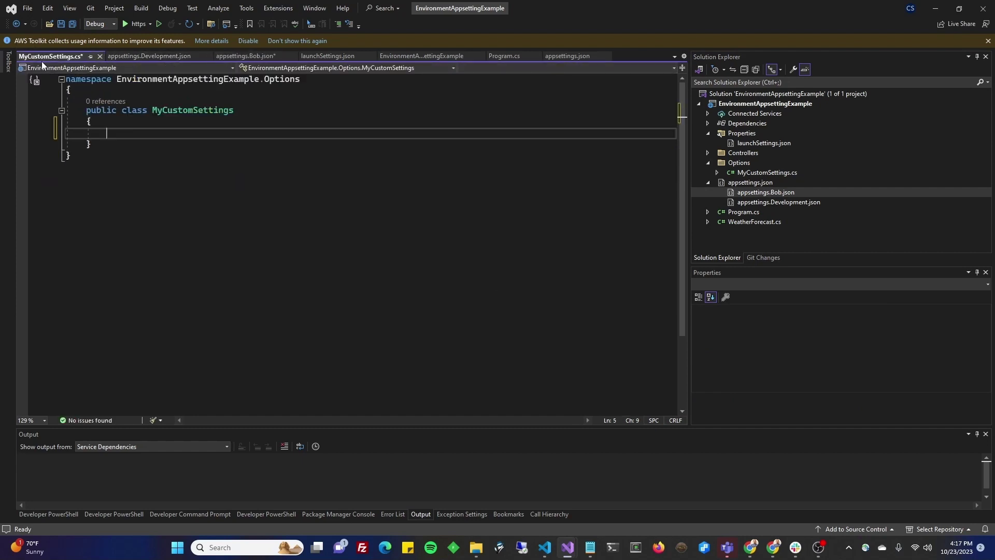
left_click(117, 133)
type("prop")
key("Tab")
key("Tab")
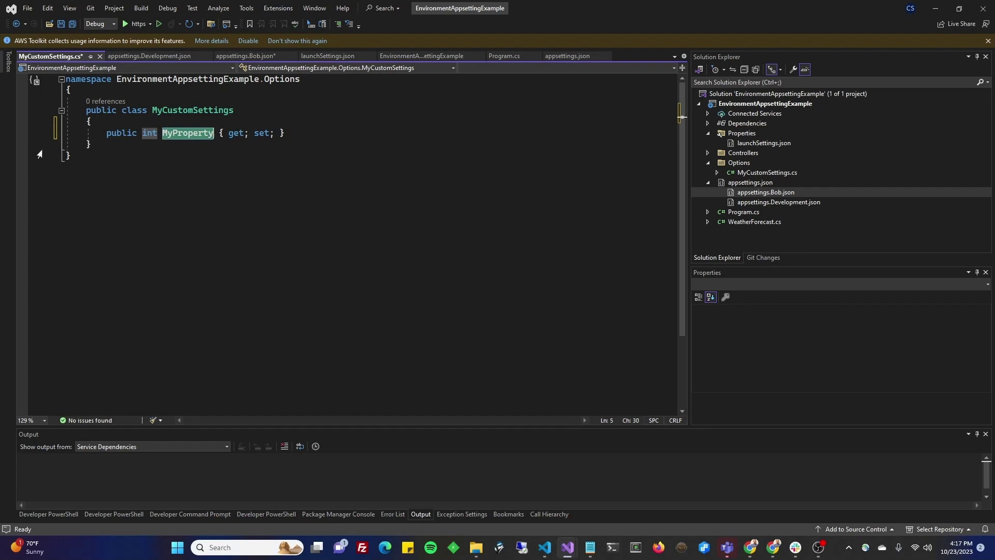
type("string")
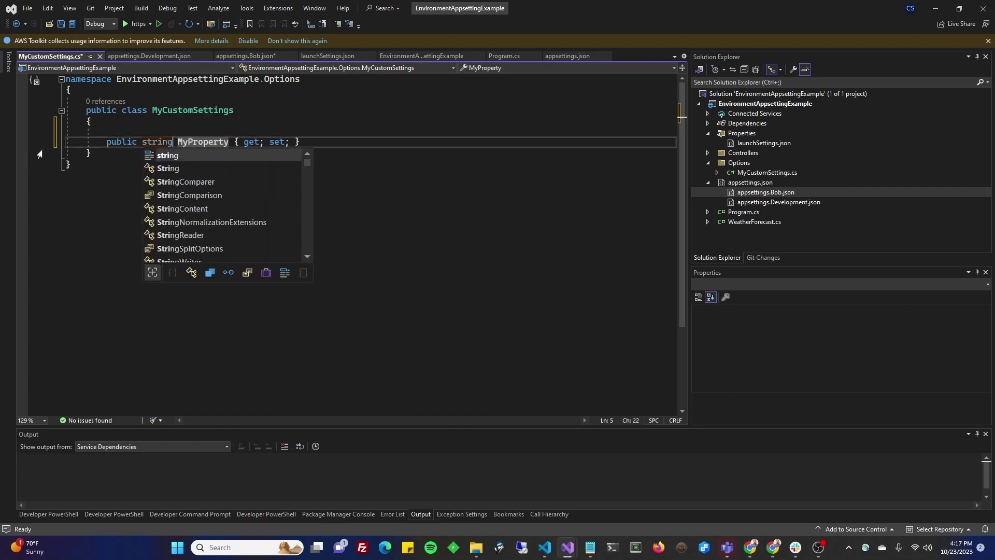
key("Tab")
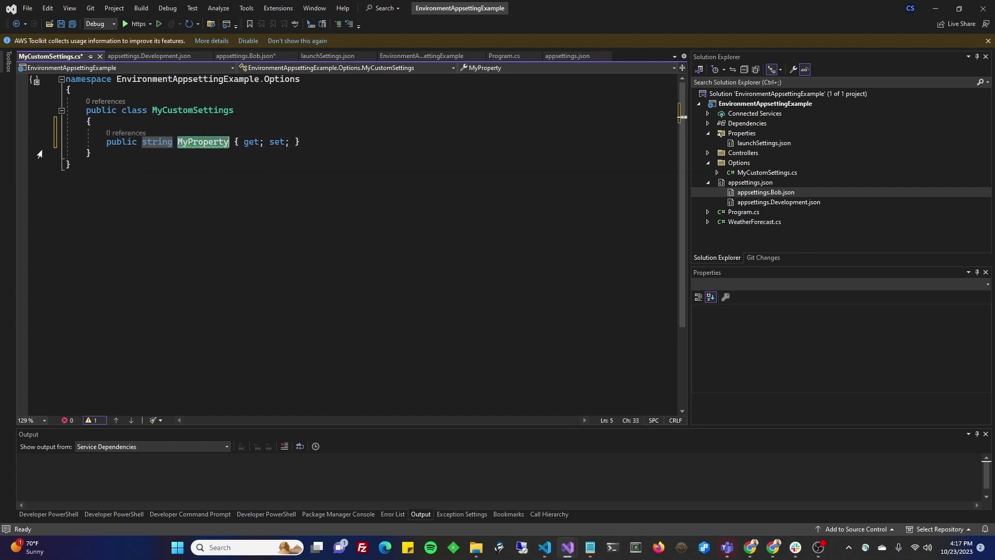
type("MySetting1")
key("Return")
Duplicate the property as MySetting2 and MySetting3 and save the class
key("ctrl+d")
key("Return")
type("public string MySetting1 { get; set; }")
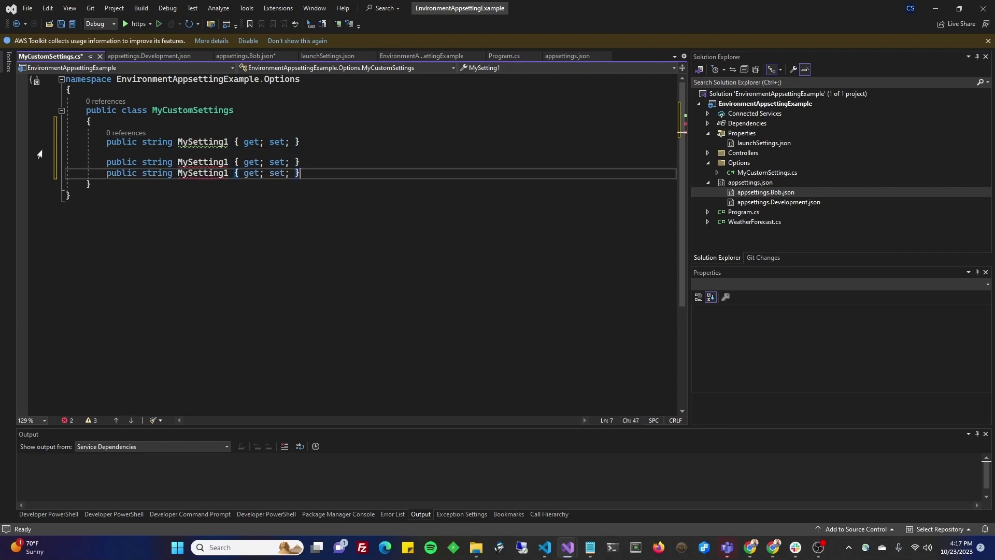
key("Up")
double_click(202, 162)
type("2")
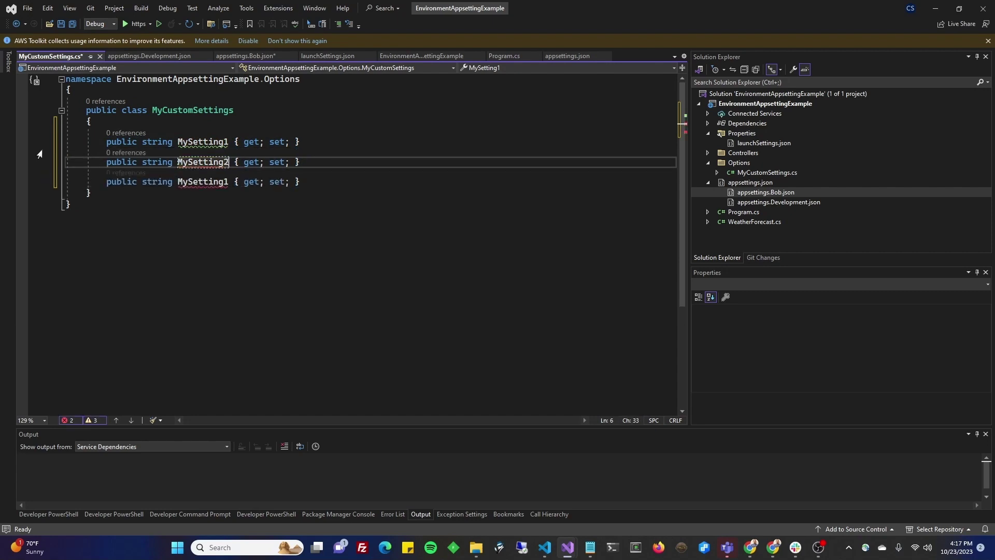
key("Down")
double_click(202, 181)
type("3")
key("ctrl+s")
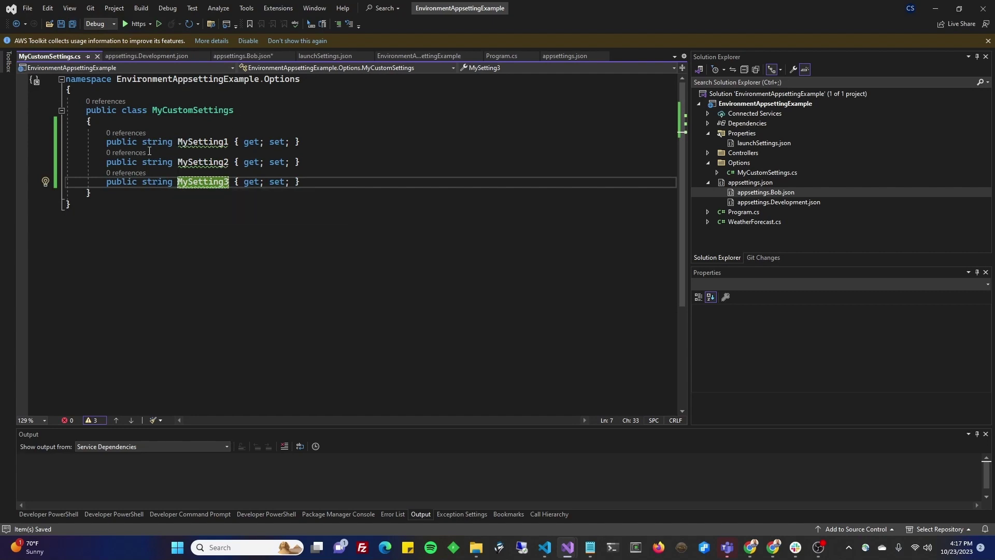
Default MySetting1 to string.Empty and copy that initializer
left_click(318, 142)
type("=")
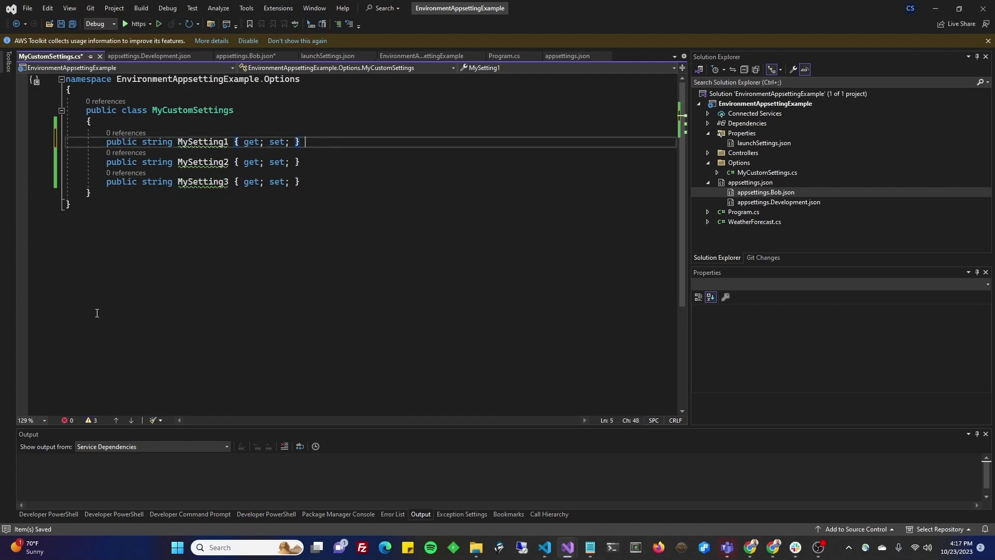
type(" string.")
type("Em")
key("Tab")
type(";")
key("ctrl+shift+Left")
key("ctrl+shift+Left")
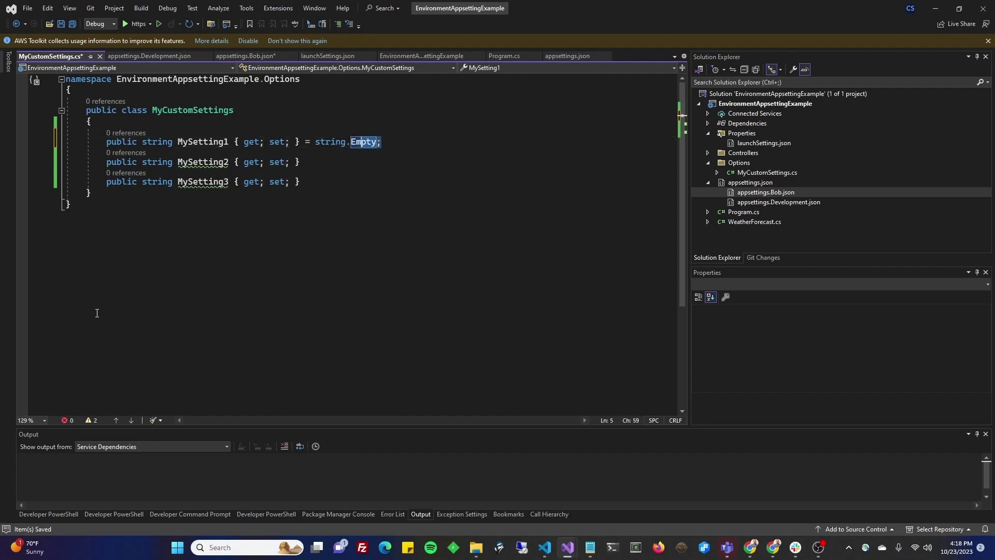
key("ctrl+shift+Left")
key("ctrl+shift+Left")
key("ctrl+shift+Left")
key("ctrl+shift+Left")
key("ctrl+c")
Paste the '= string.Empty;' default onto MySetting2 and MySetting3 and save
key("Down")
key("shift+End")
key("ctrl+v")
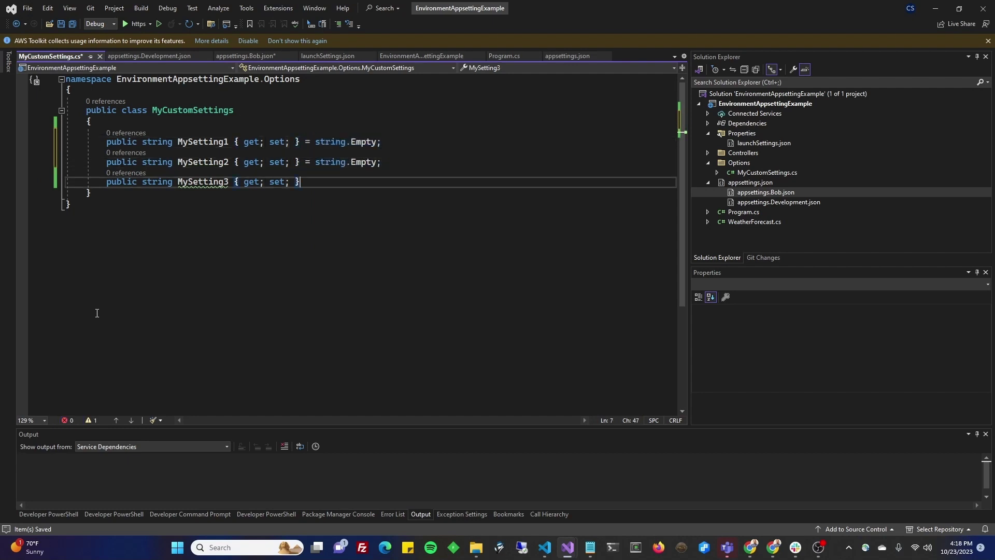
key("Down")
key("shift+End")
key("ctrl+v")
key("ctrl+s")
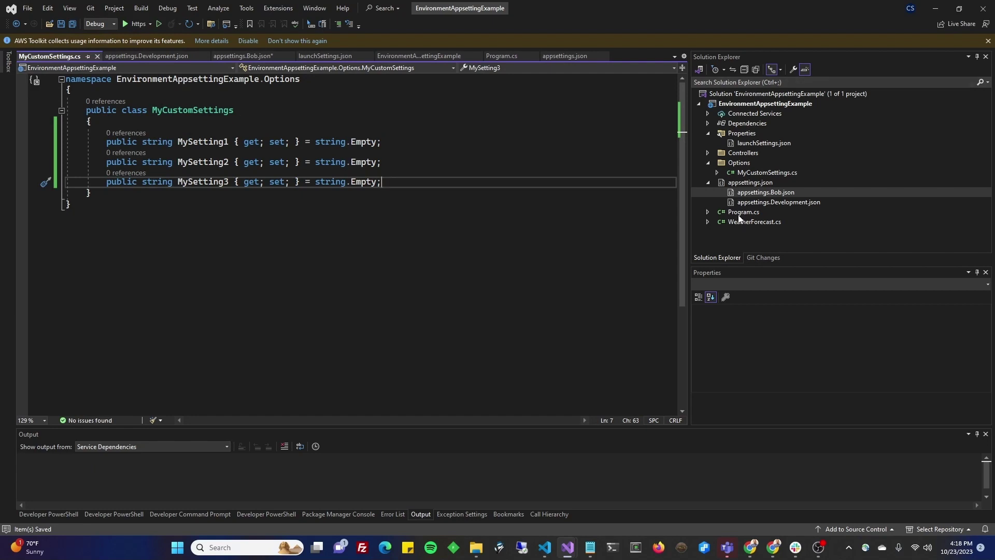
Open Program.cs and paste the Configure<MyCustomSettings> registration below AddControllers
double_click(743, 211)
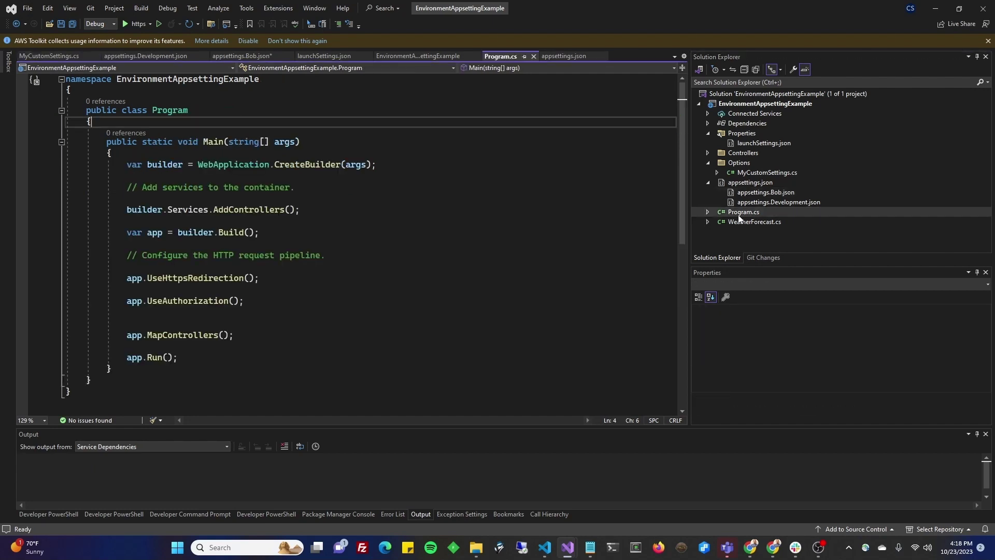
left_click(463, 257)
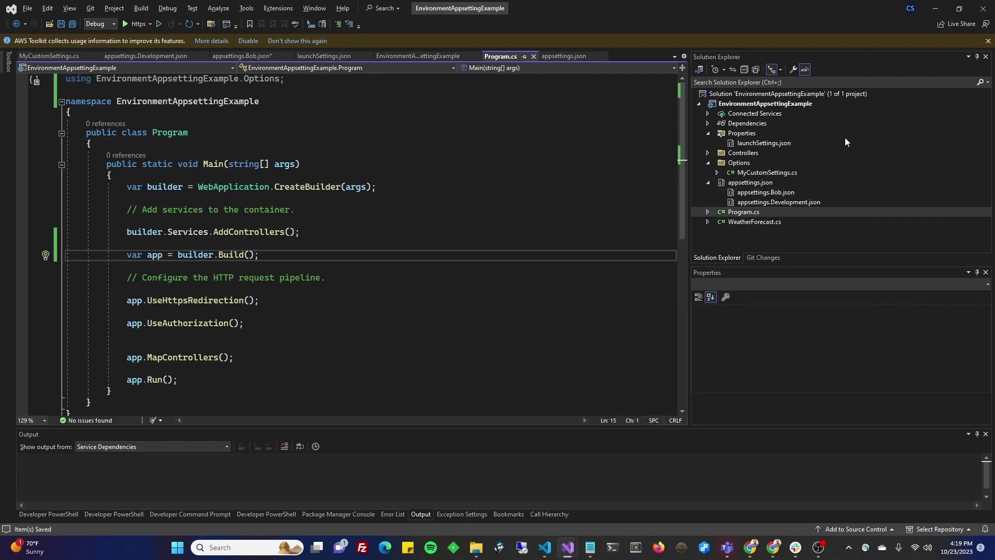
left_click(329, 237)
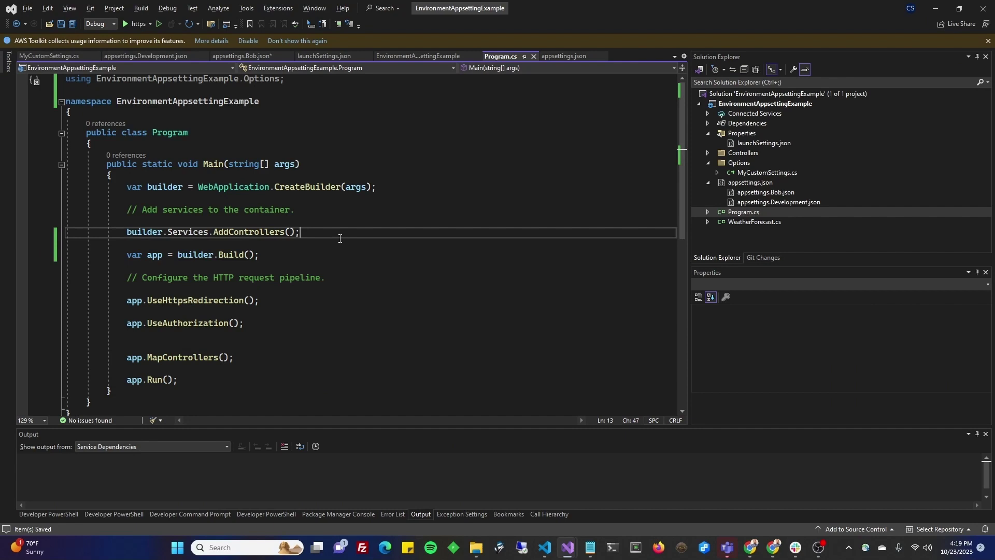
key("Return")
key("Return")
key("ctrl+v")
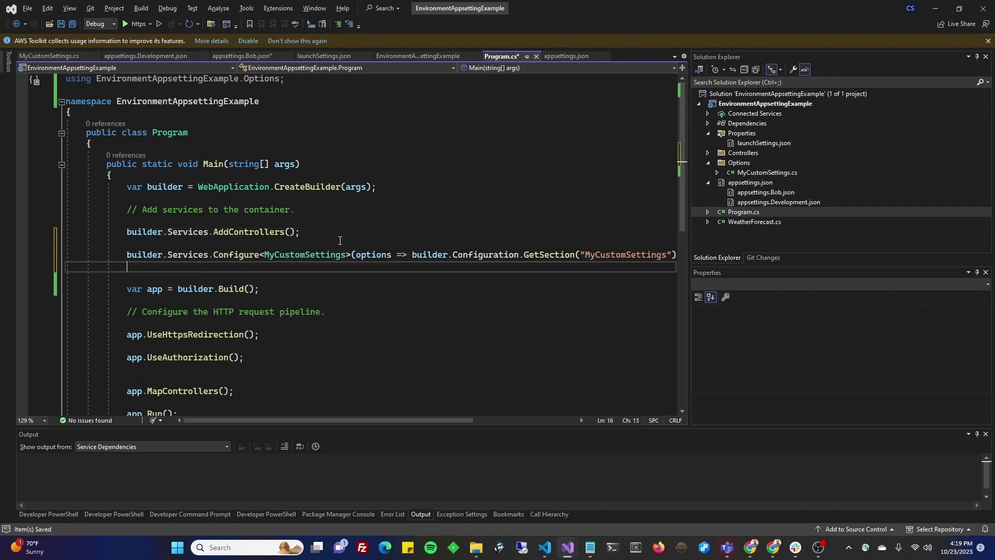
key("BackSpace")
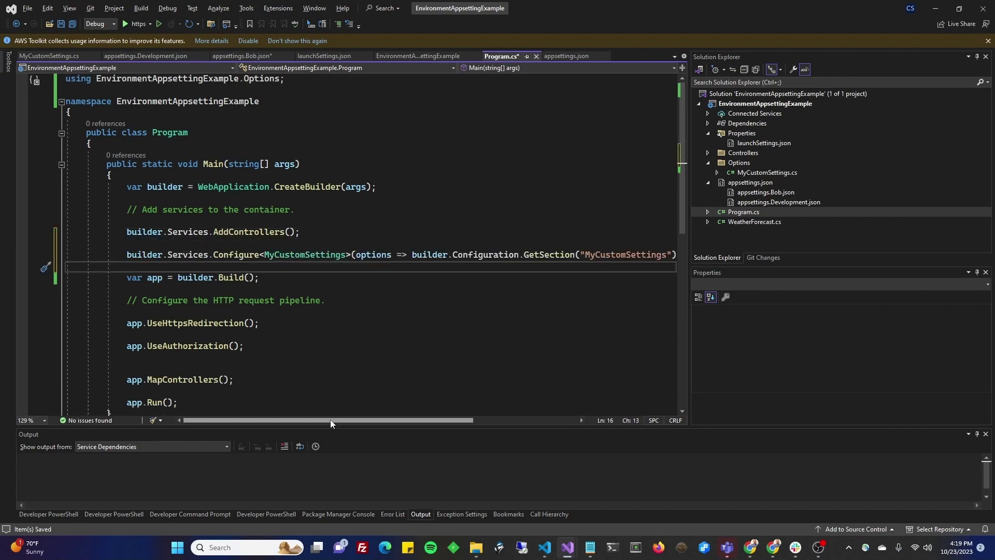
left_click_drag(330, 419, 323, 422)
scroll(284, 342, "up", 1)
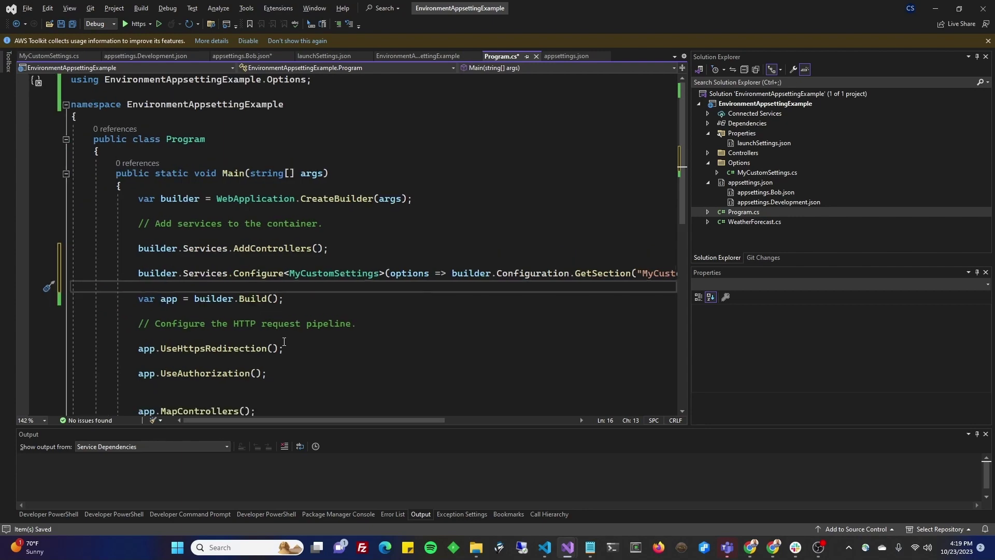
In full-screen editing, declare 'var services = builder.Services;' below the services comment
key("shift+alt+Return")
scroll(332, 358, "up", 2)
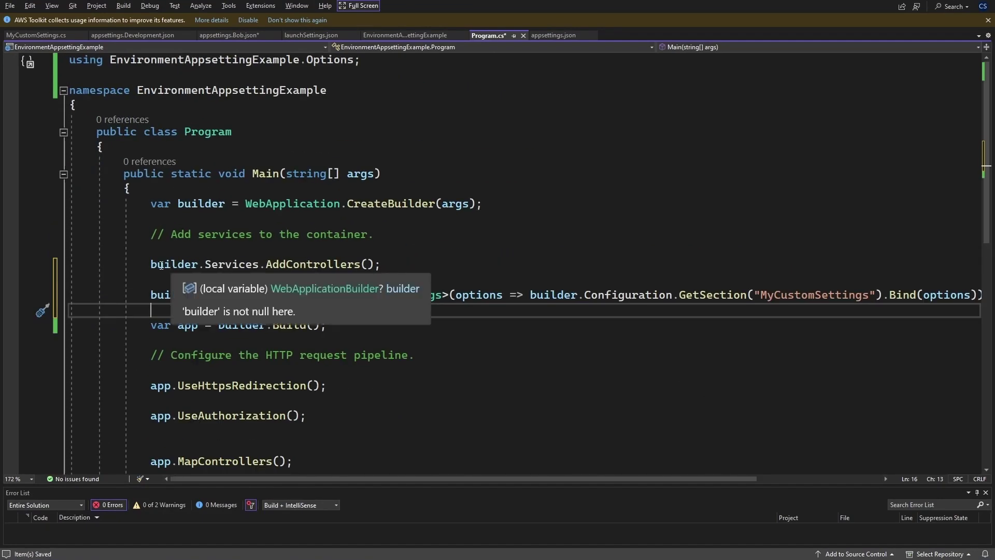
left_click_drag(151, 265, 258, 265)
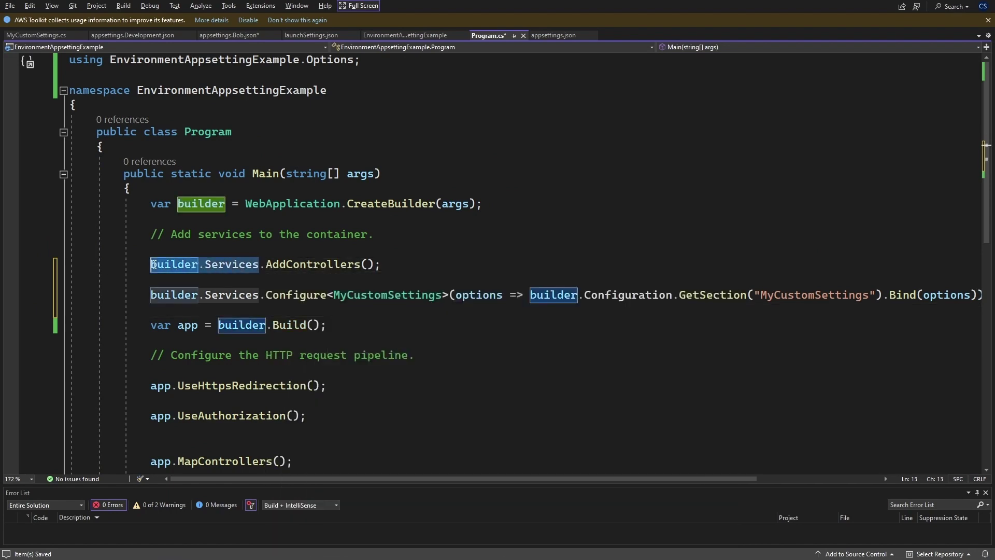
left_click(259, 294)
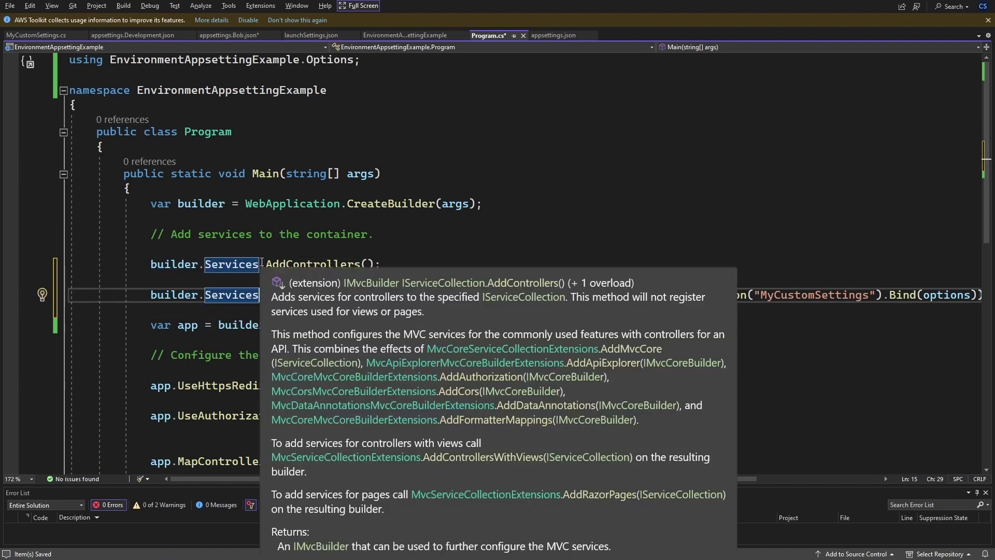
left_click(171, 264)
left_click_drag(171, 265, 161, 265)
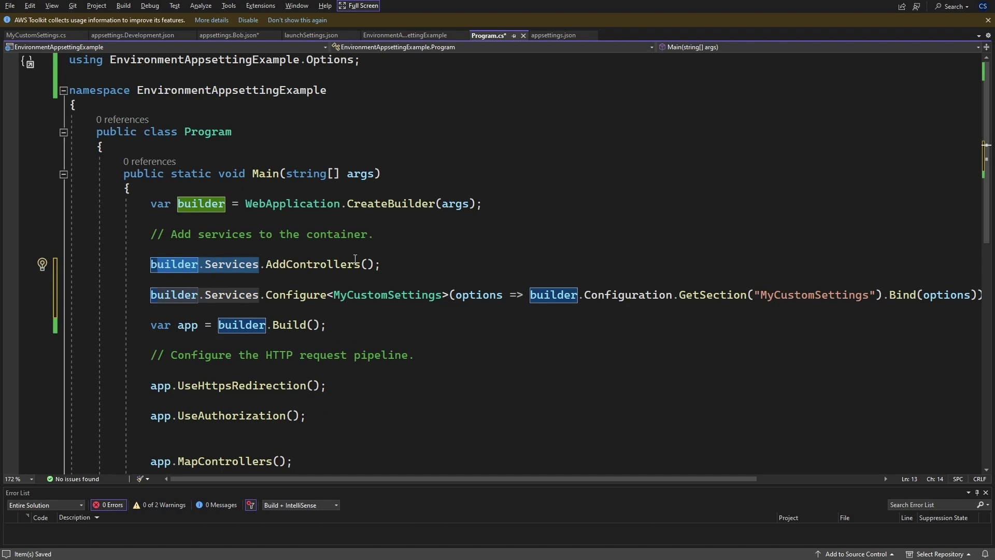
left_click(379, 233)
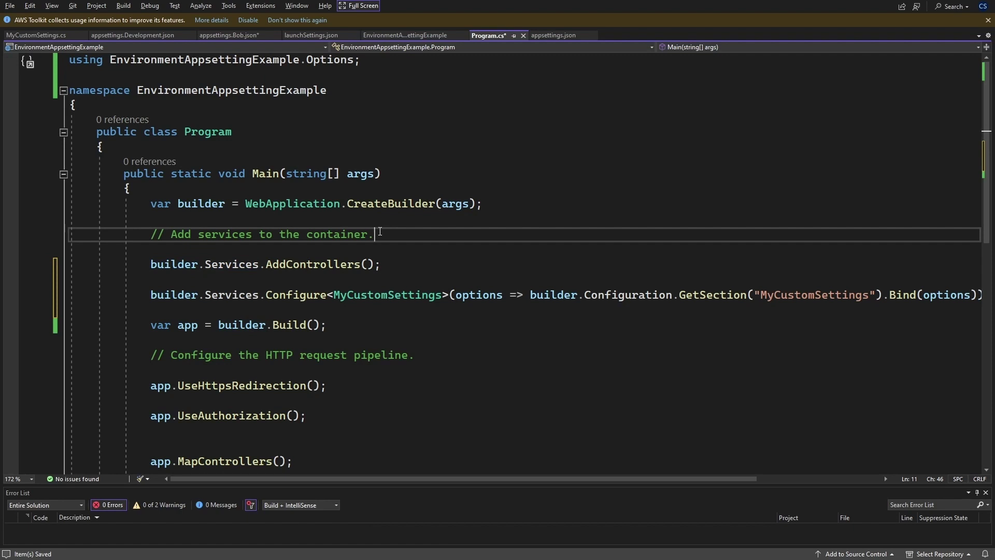
key("Return")
key("Return")
type("var ")
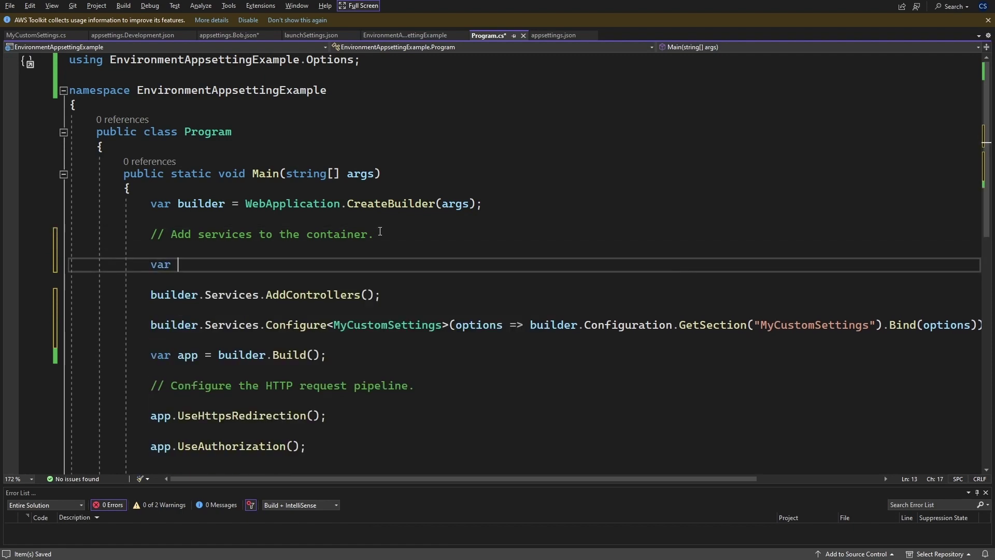
type("services = build")
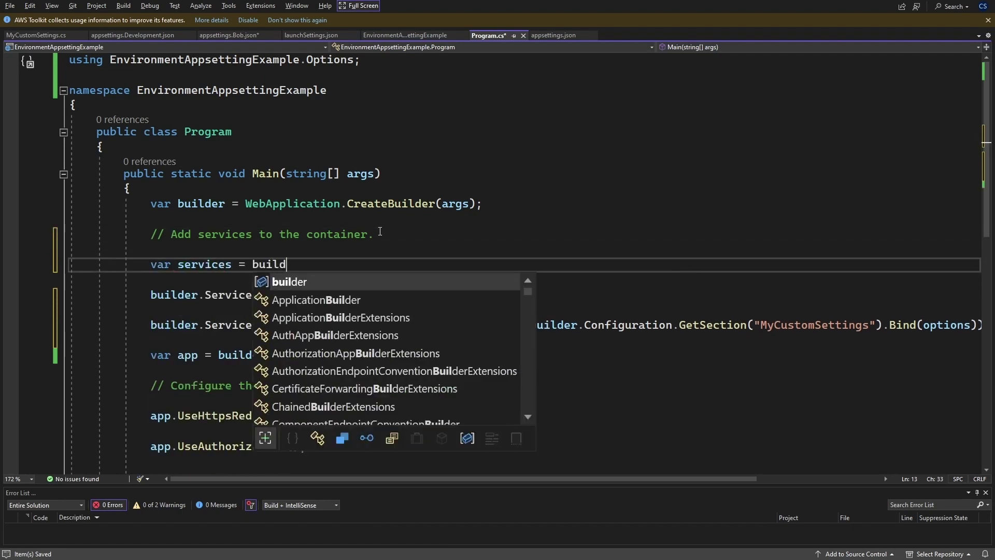
key("Tab")
type(".ser")
key("Tab")
type(";")
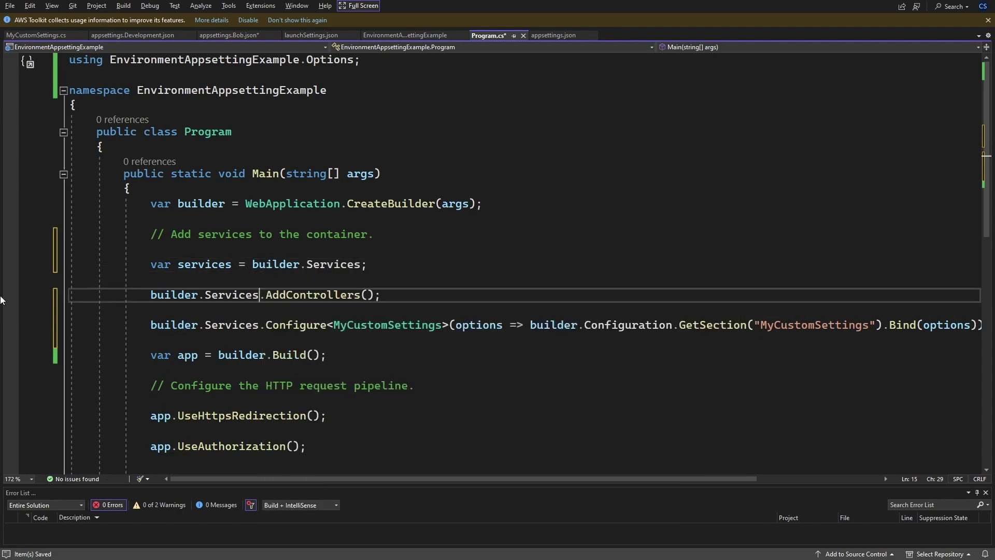
Replace builder.Services with services on the AddControllers and Configure lines
key("Down")
key("Down")
key("Home")
key("ctrl+shift+Right")
key("ctrl+shift+Right")
key("ctrl+shift+Right")
type("servic")
key("Tab")
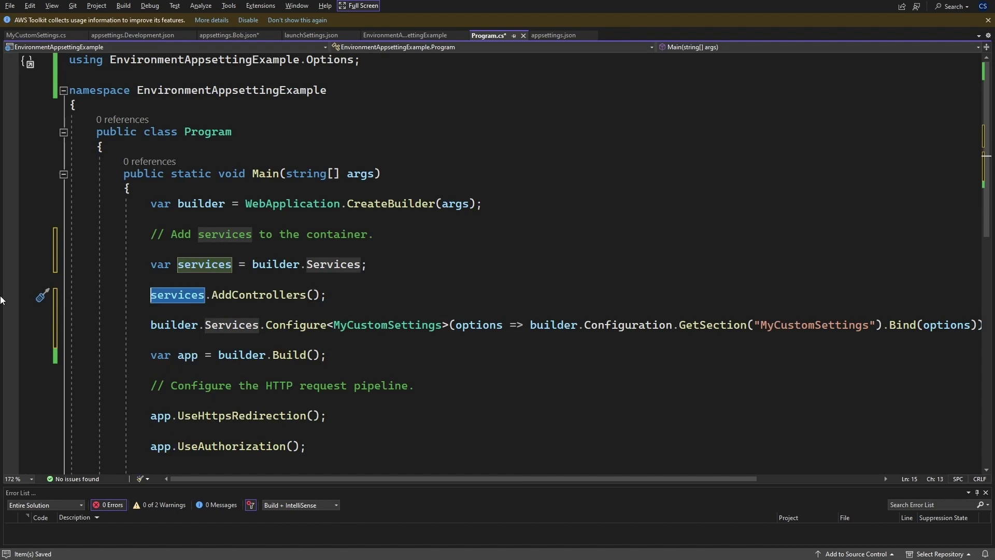
key("Down")
key("Down")
key("Home")
key("ctrl+shift+Right")
key("ctrl+shift+Right")
key("ctrl+shift+Right")
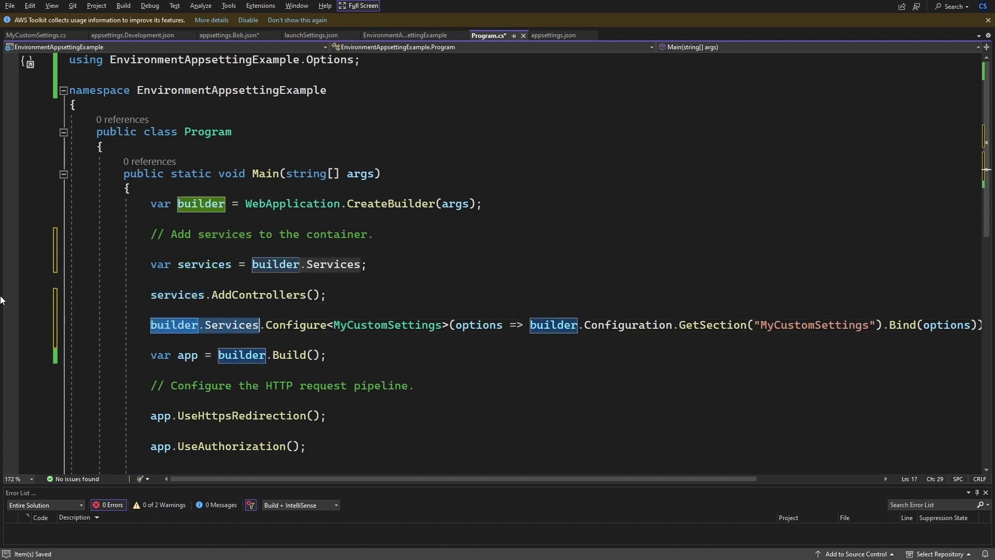
type("services")
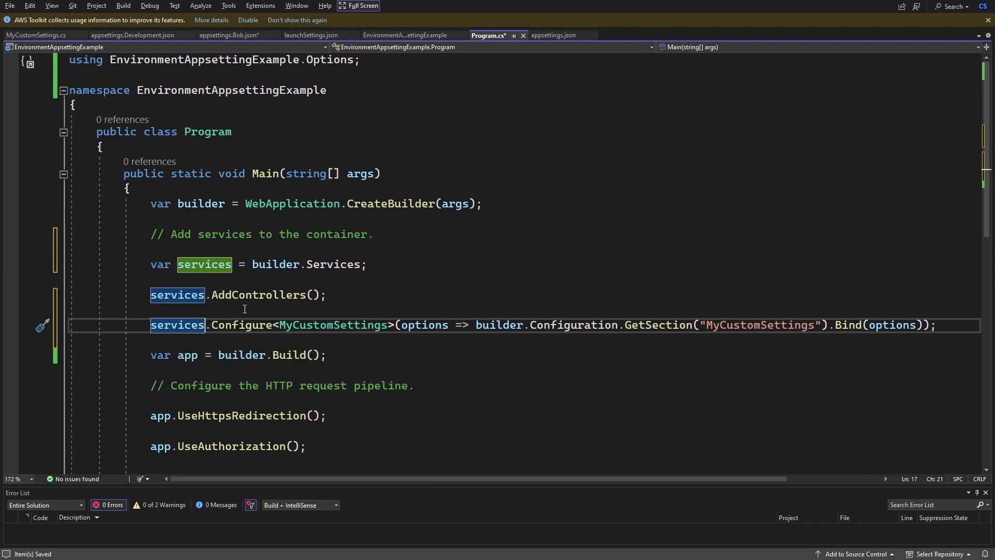
left_click_drag(280, 324, 389, 324)
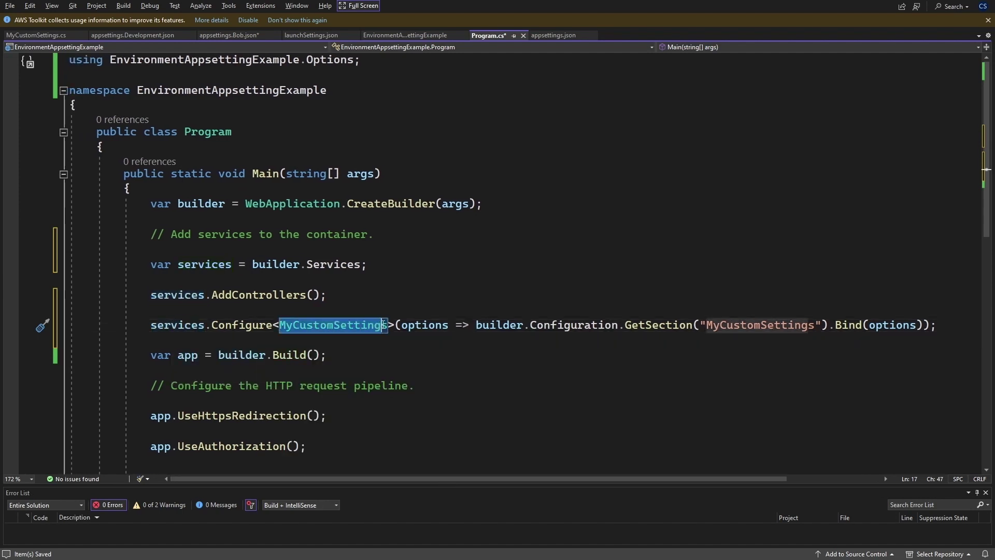
scroll(388, 343, "up", 2)
scroll(388, 342, "up", 2)
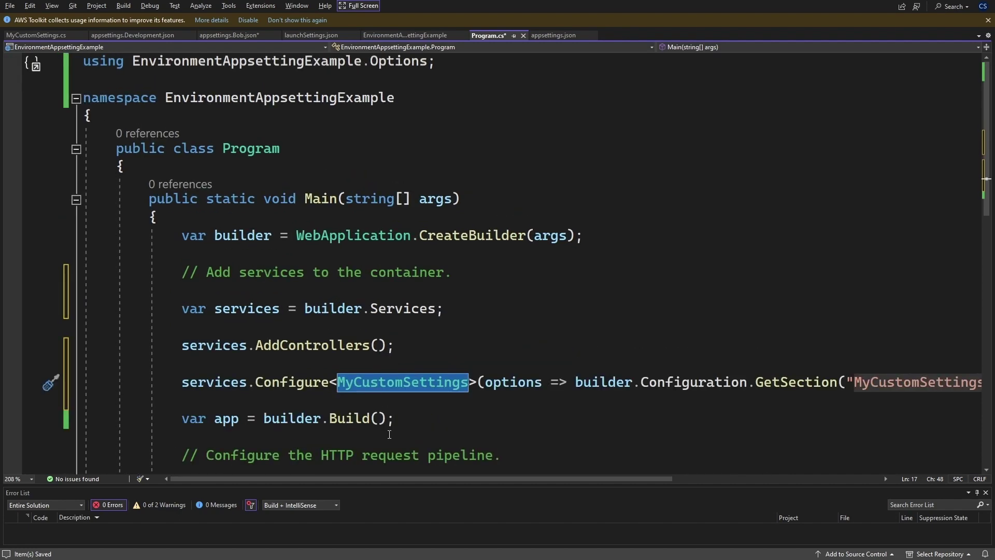
scroll(394, 417, "down", 3)
left_click(422, 163)
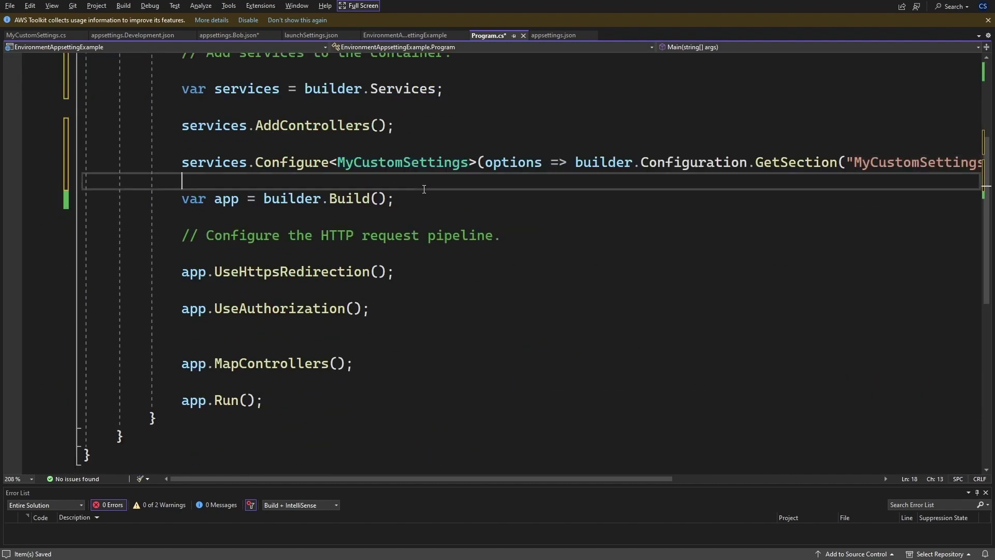
double_click(422, 164)
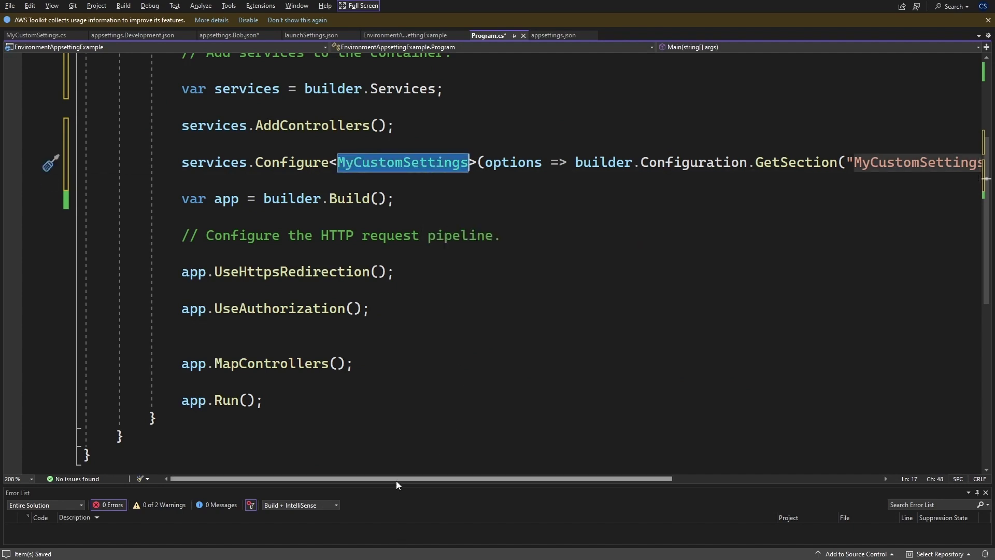
left_click_drag(396, 481, 509, 481)
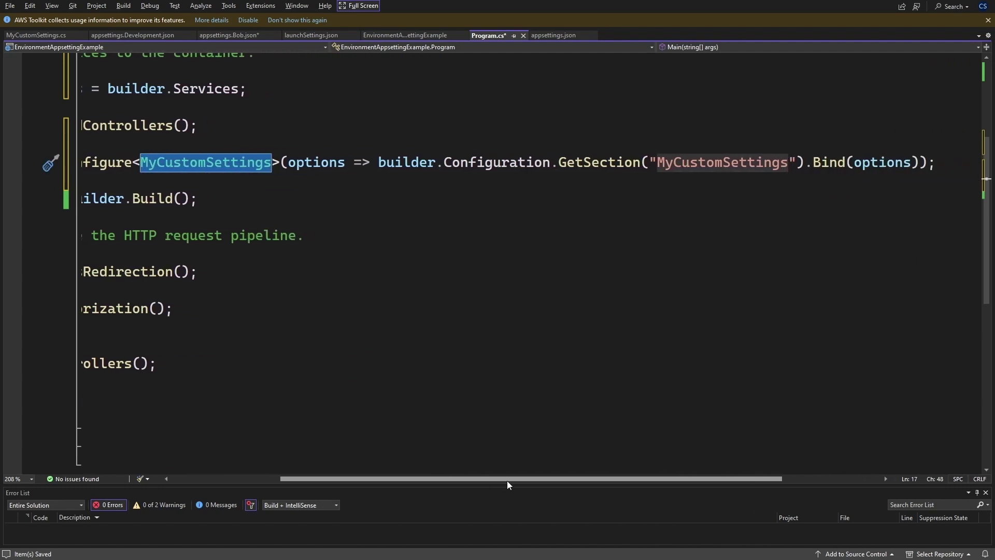
double_click(302, 163)
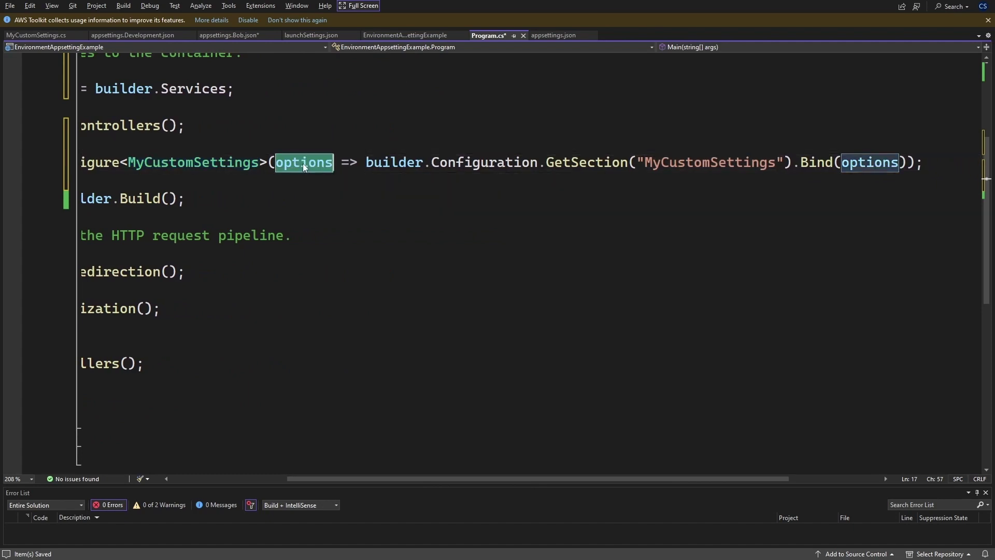
double_click(877, 163)
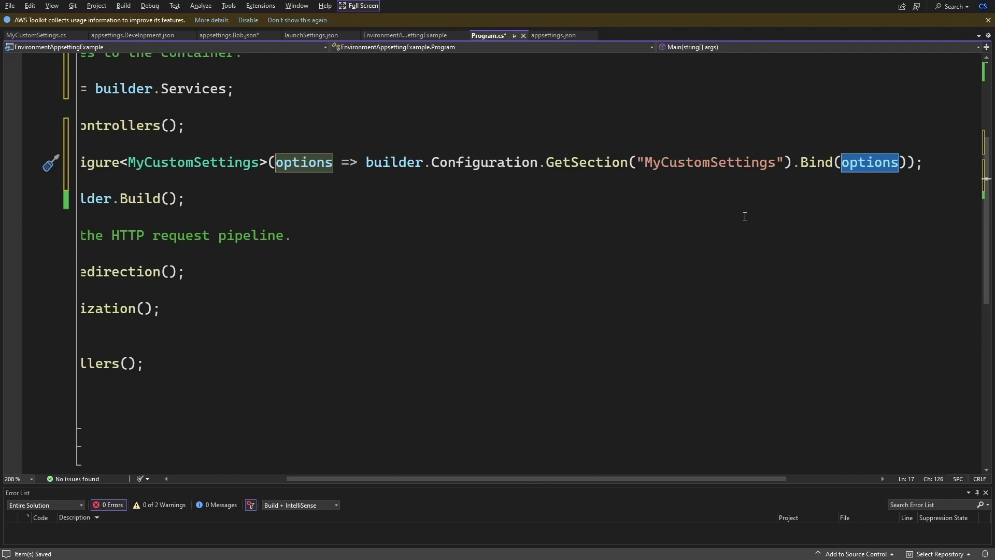
left_click_drag(431, 163, 629, 164)
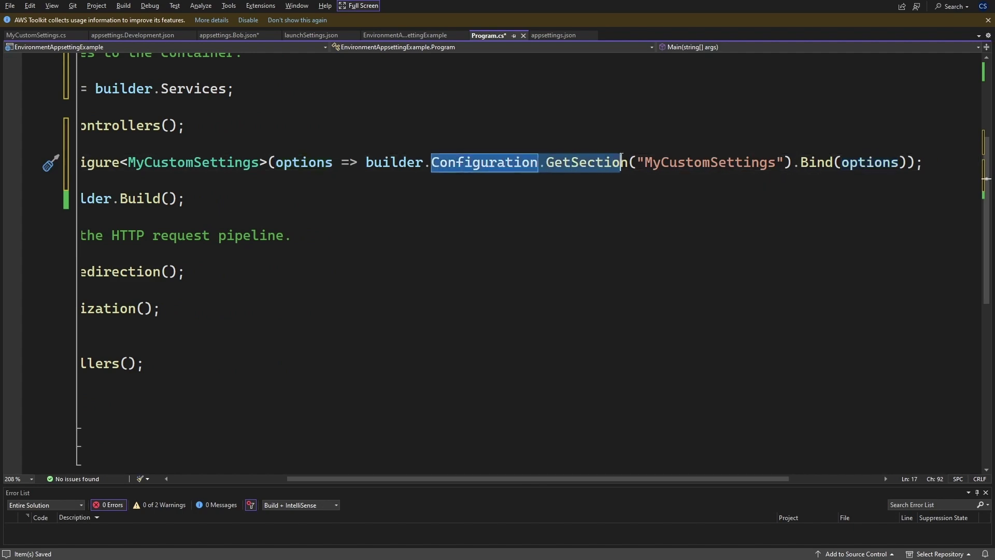
double_click(714, 161)
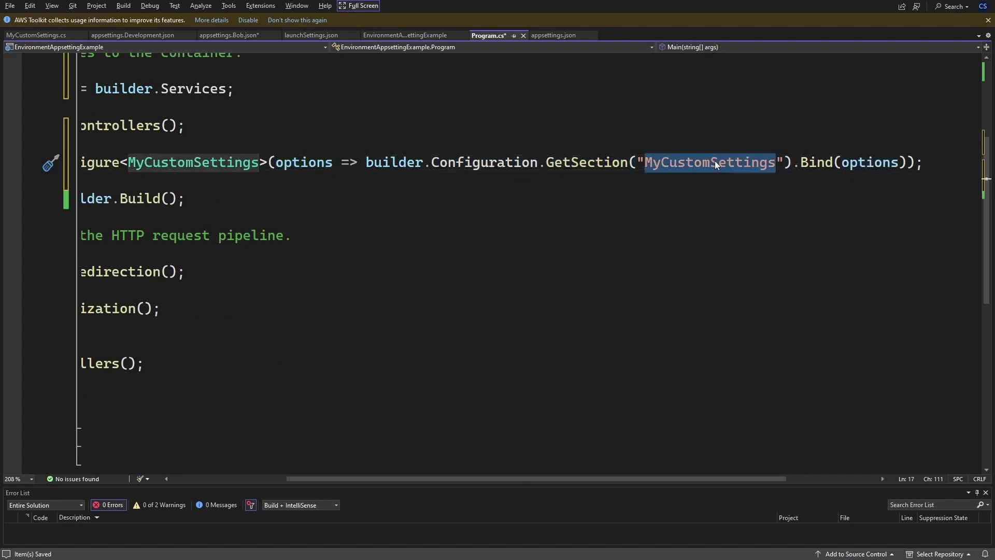
mouse_move(699, 163)
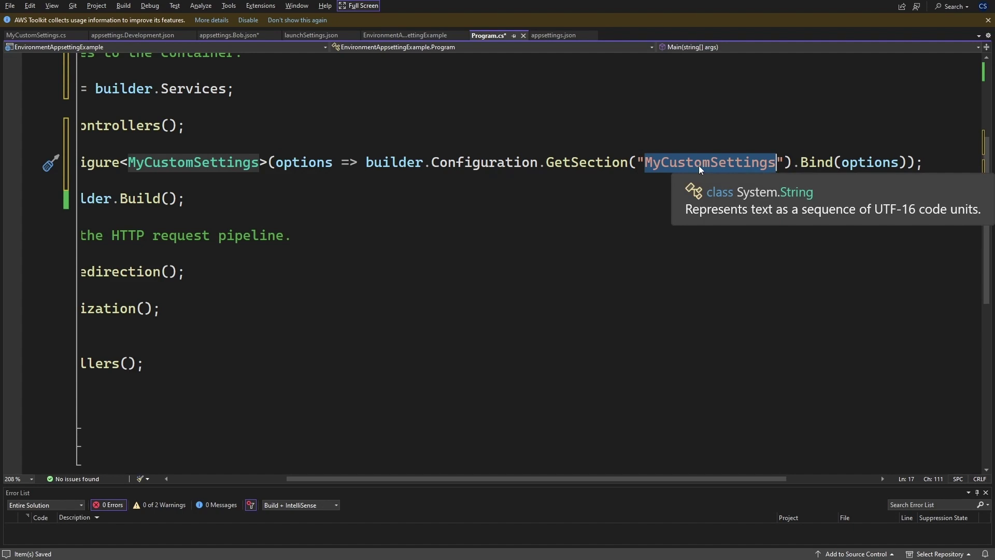
left_click(597, 190)
double_click(709, 162)
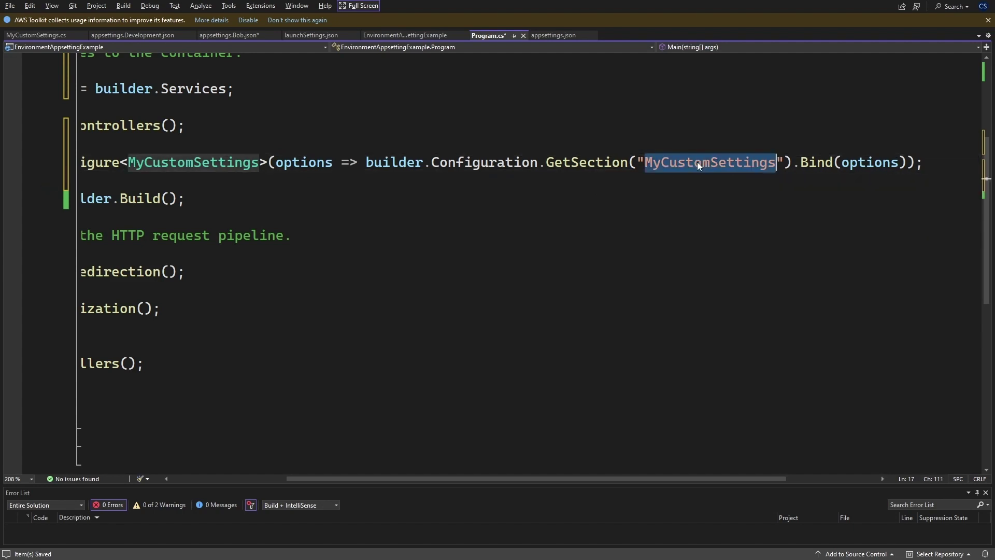
left_click_drag(486, 480, 405, 479)
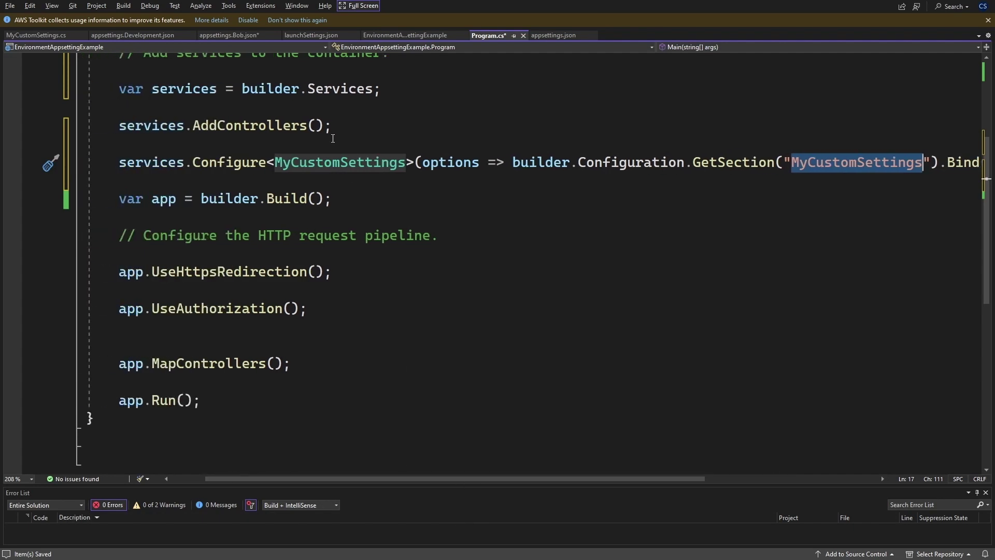
double_click(340, 162)
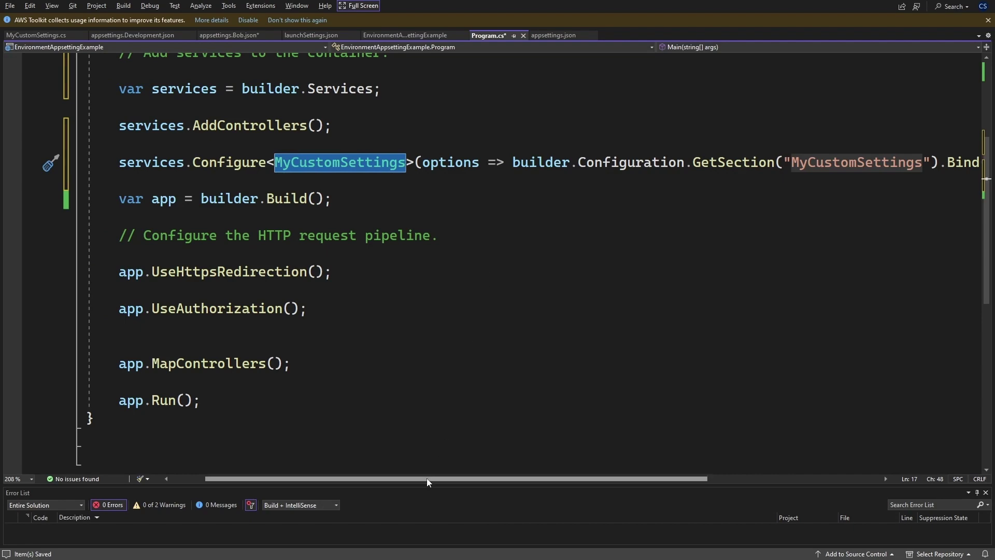
mouse_move(427, 478)
left_mouse_down()
mouse_move(540, 474)
mouse_move(409, 450)
left_mouse_up()
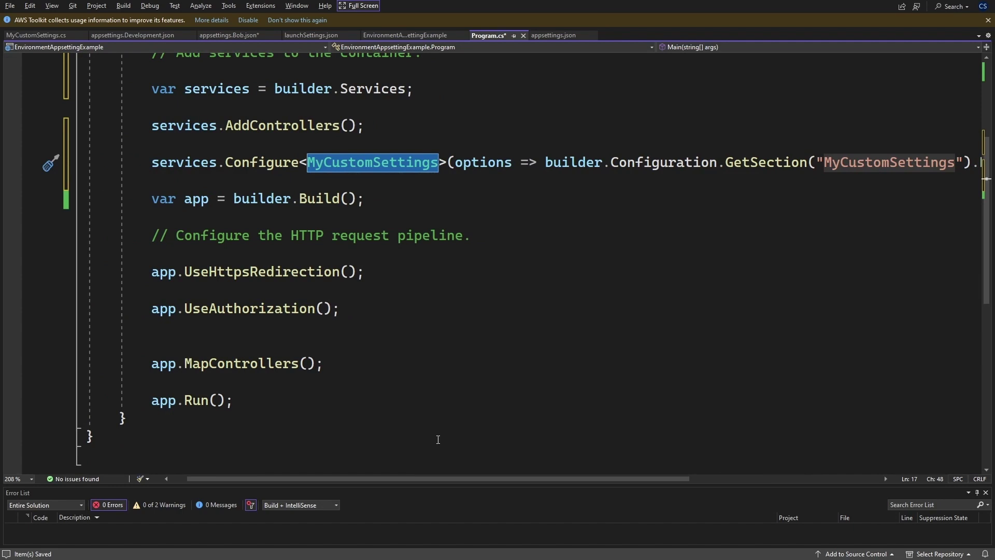
scroll(438, 441, "up", 1)
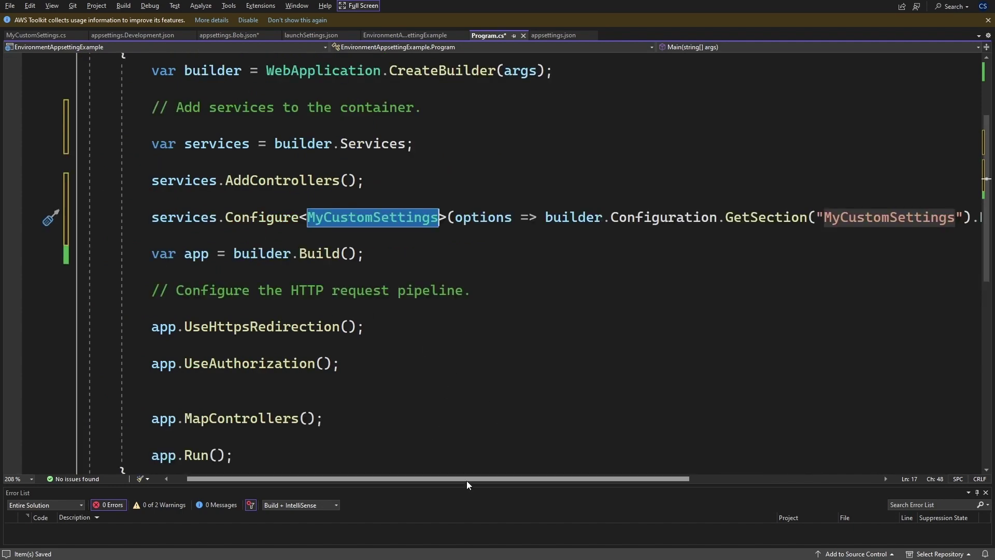
left_click_drag(467, 480, 552, 478)
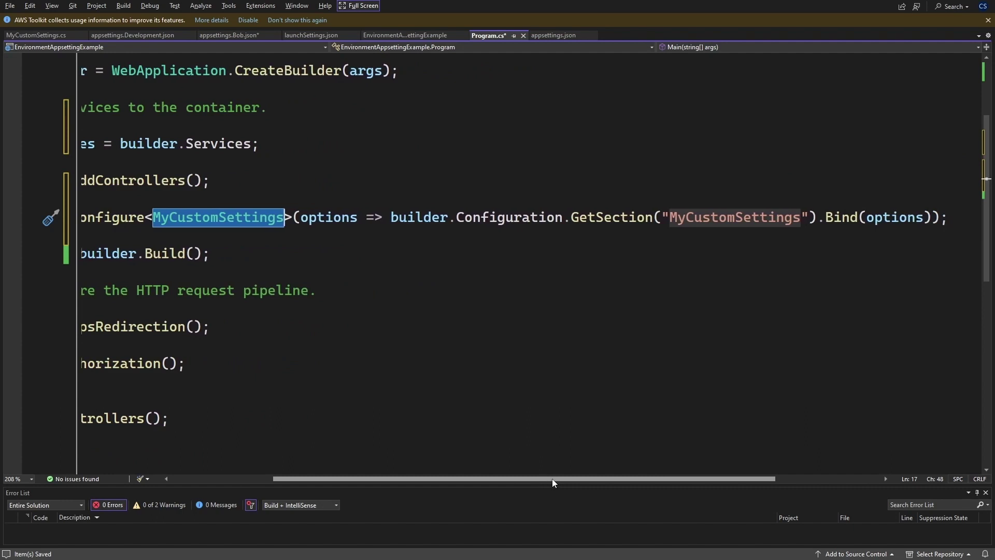
mouse_move(552, 478)
left_mouse_down()
mouse_move(533, 478)
mouse_move(543, 478)
left_mouse_up()
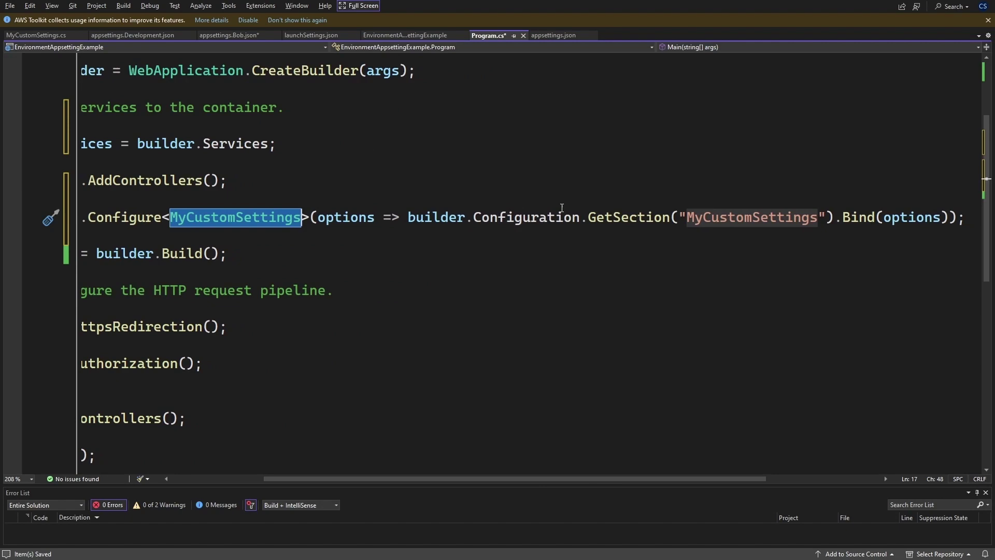
left_click_drag(480, 477, 387, 478)
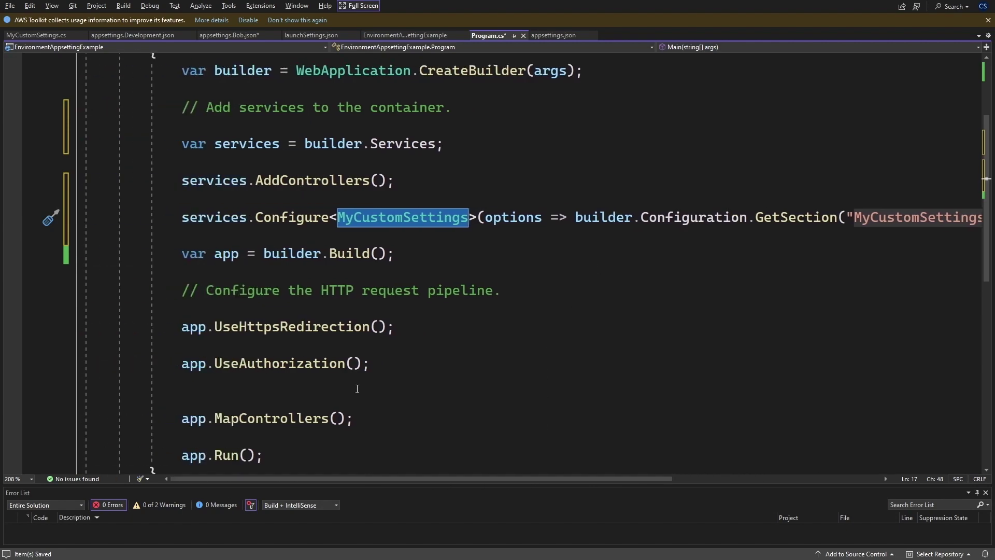
scroll(357, 374, "up", 1)
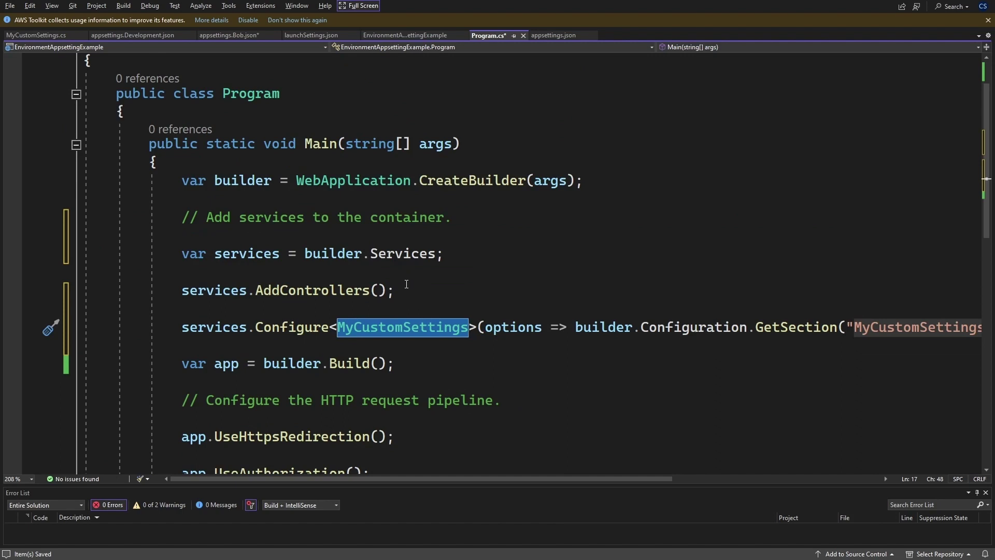
Declare 'var config = builder.Configuration;' and use config in the Configure call
left_click(458, 255)
key("Return")
type("v")
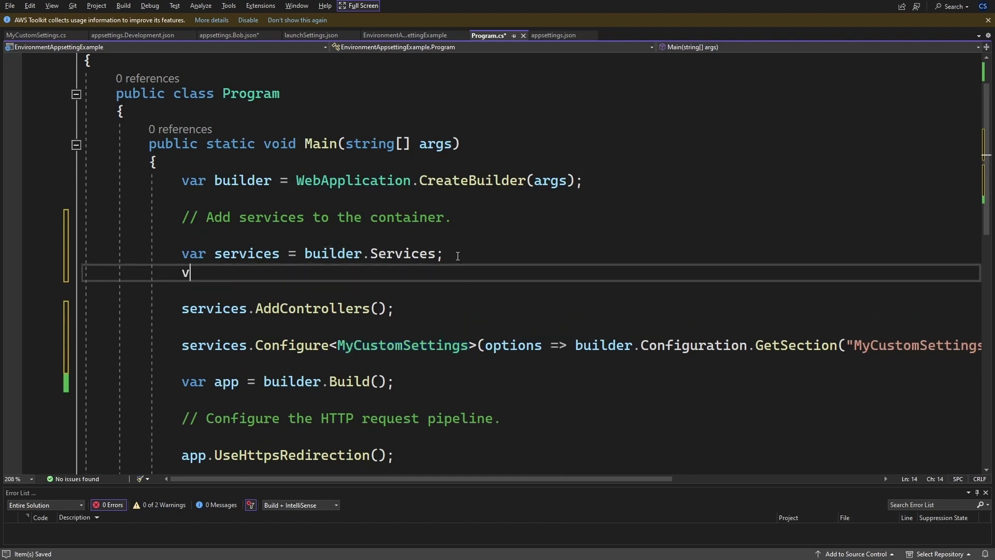
type("ar config = build")
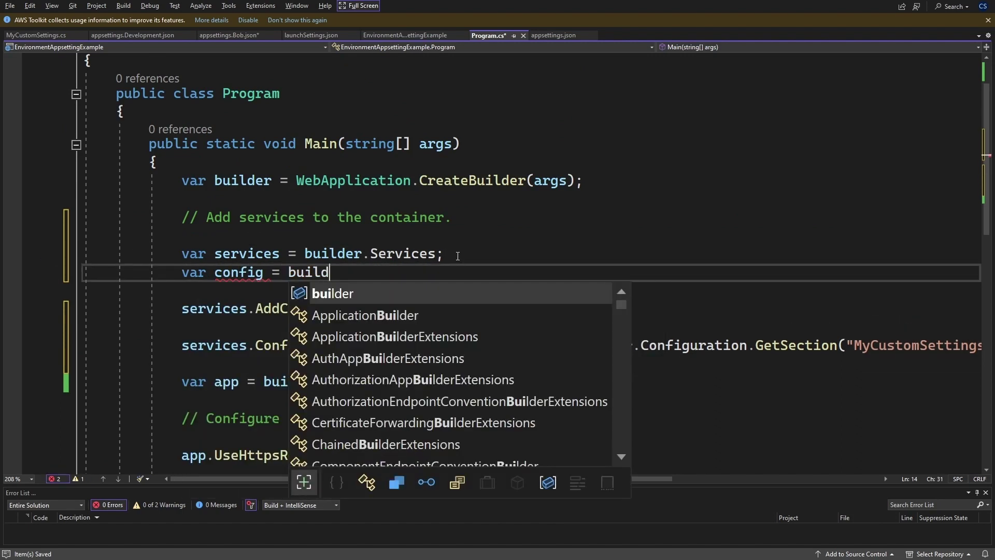
type("er.Conf")
key("Tab")
type(";")
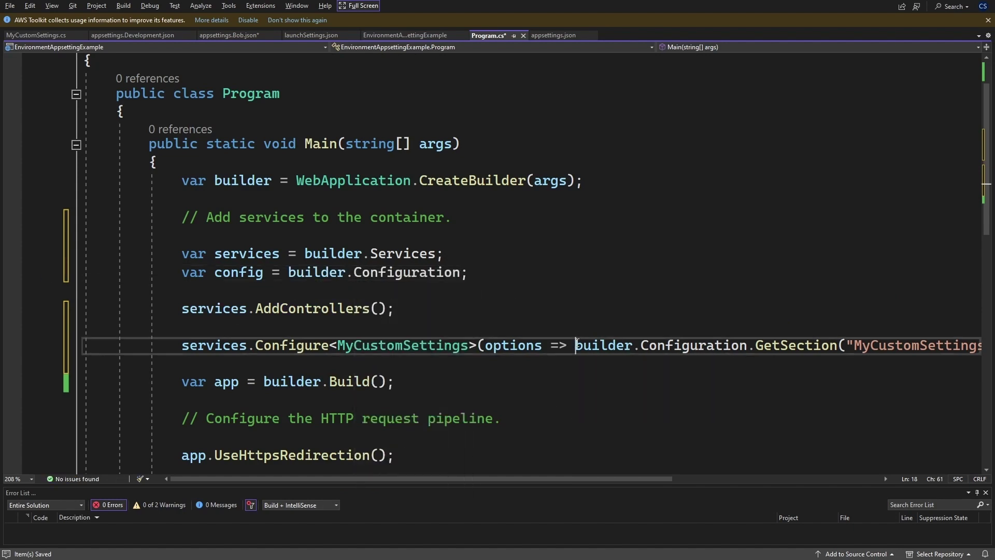
left_click_drag(575, 345, 748, 345)
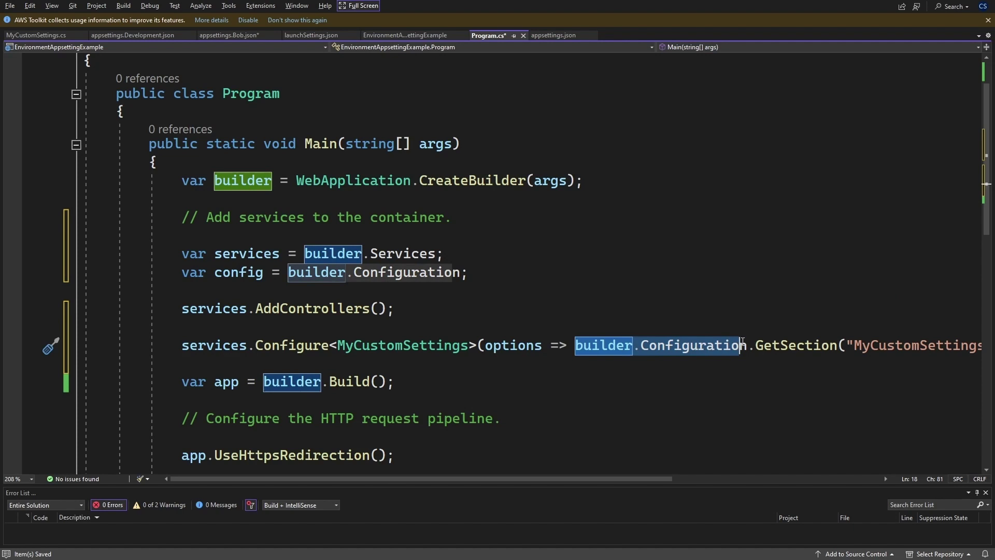
type("con")
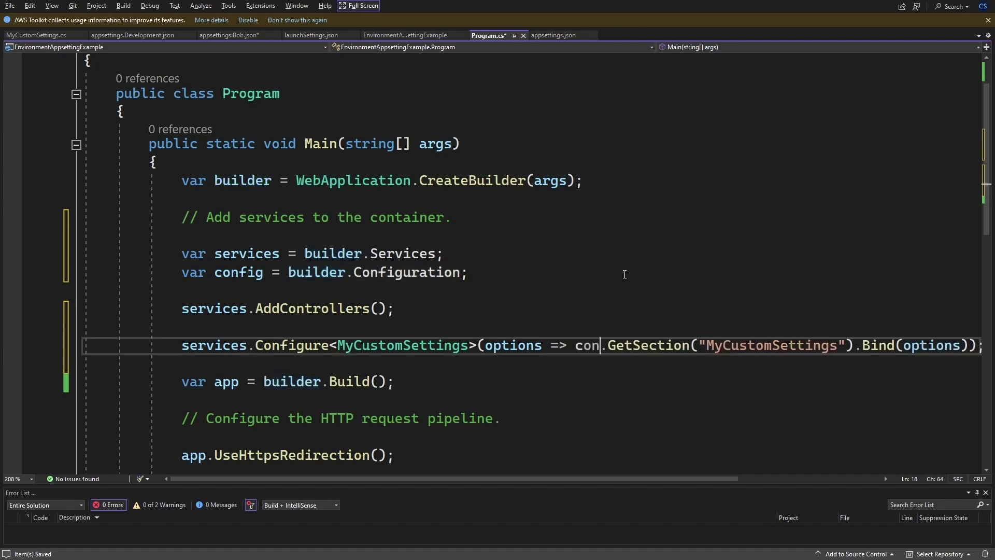
type("fig")
key("Escape")
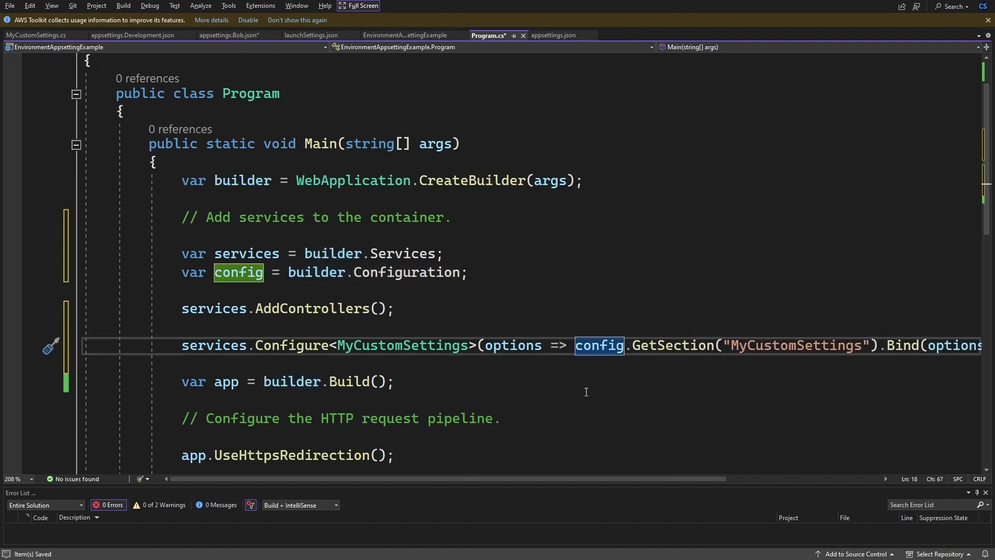
Wrap the GetSection call onto its own line and save Program.cs
left_click(555, 382)
left_click(576, 349)
key("Return")
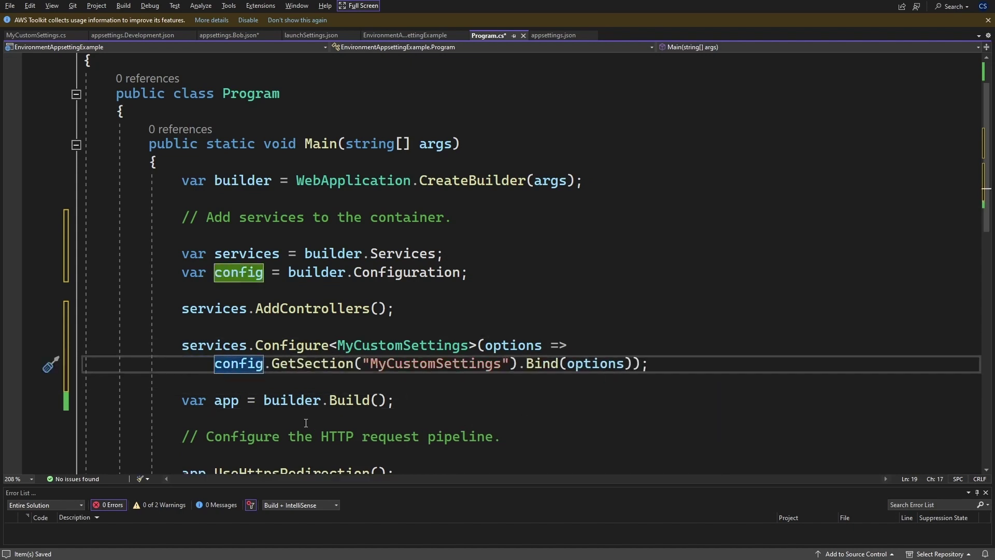
key("ctrl+s")
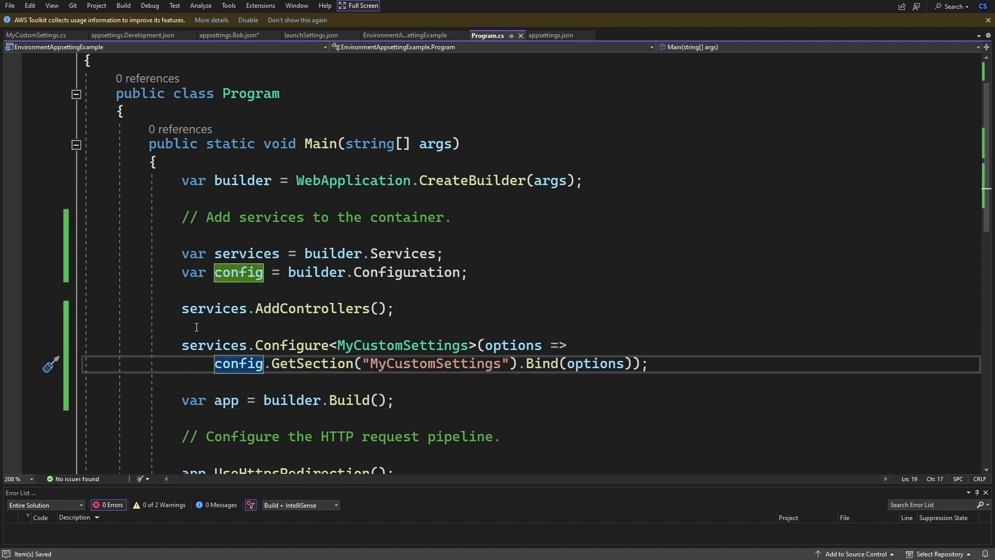
left_click(197, 327)
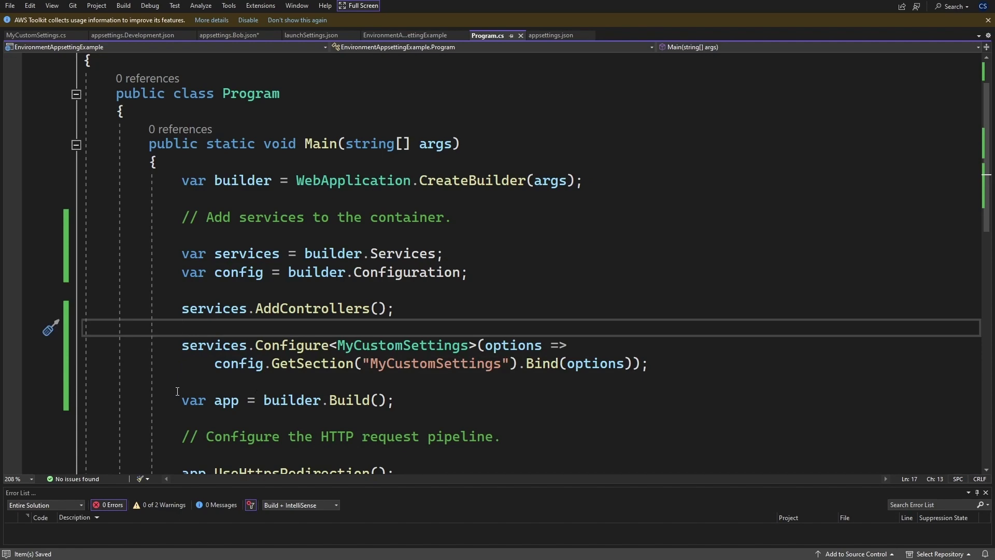
Leave full screen, open Controllers/WeatherForecastController.cs, and return to full screen
key("shift+alt+Return")
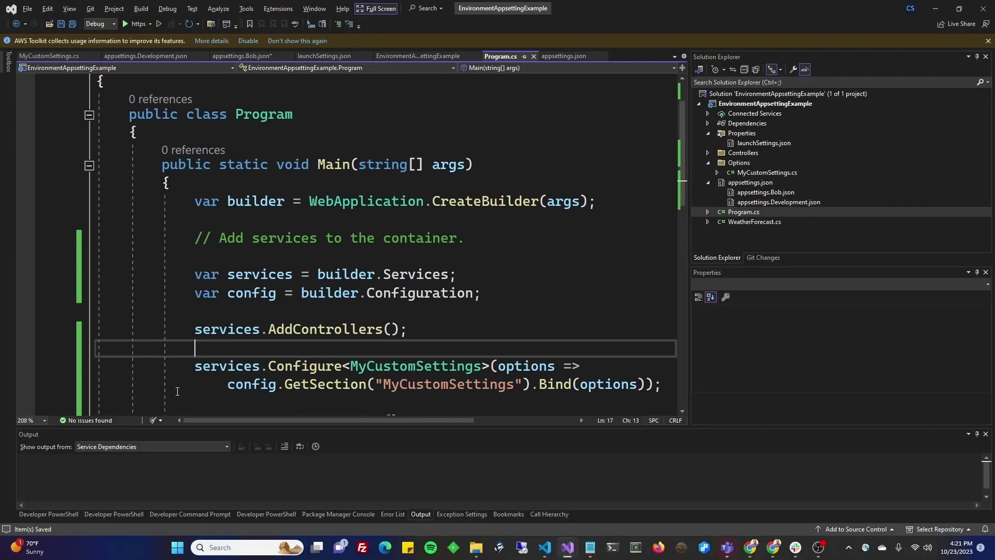
key("alt+f")
key("Escape")
scroll(266, 362, "down", 1)
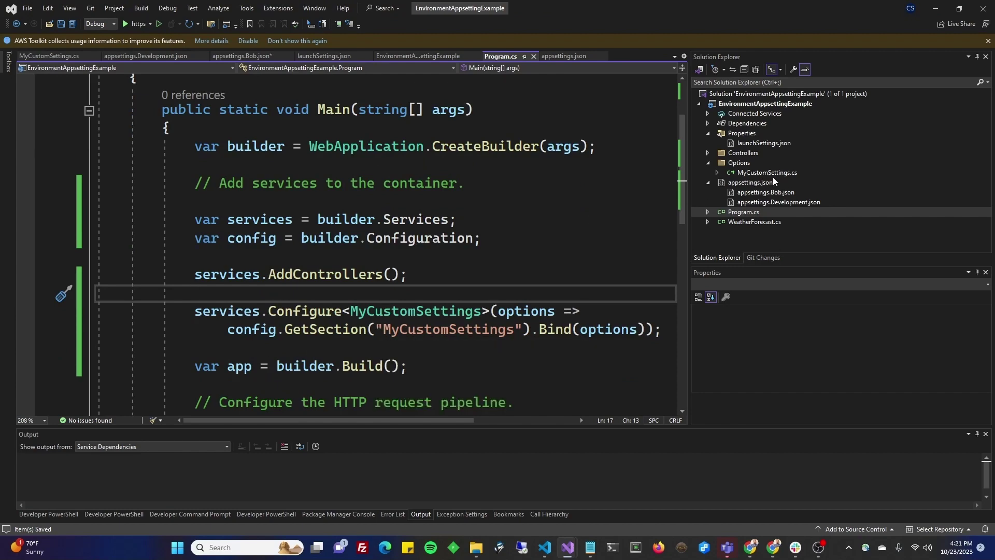
left_click(708, 153)
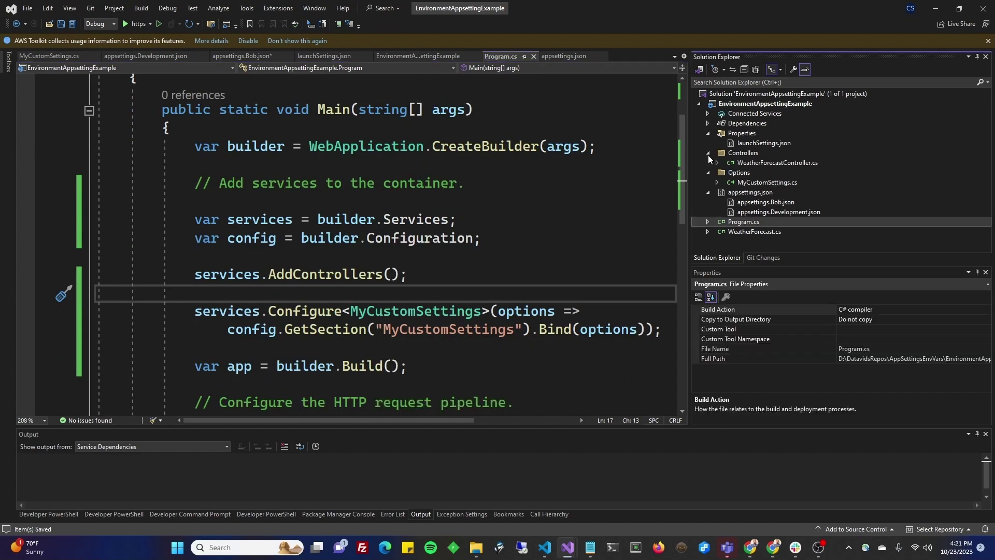
double_click(774, 162)
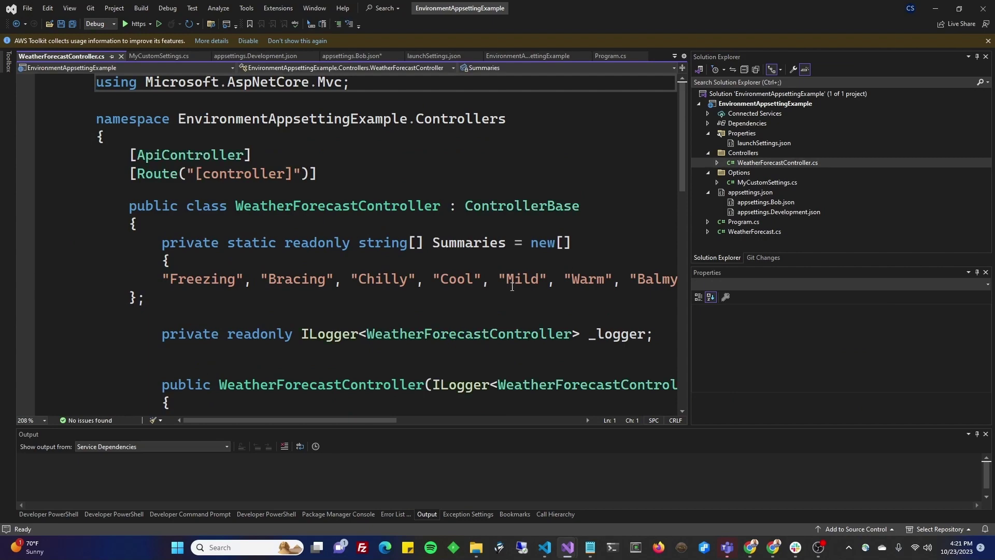
key("shift+alt+Return")
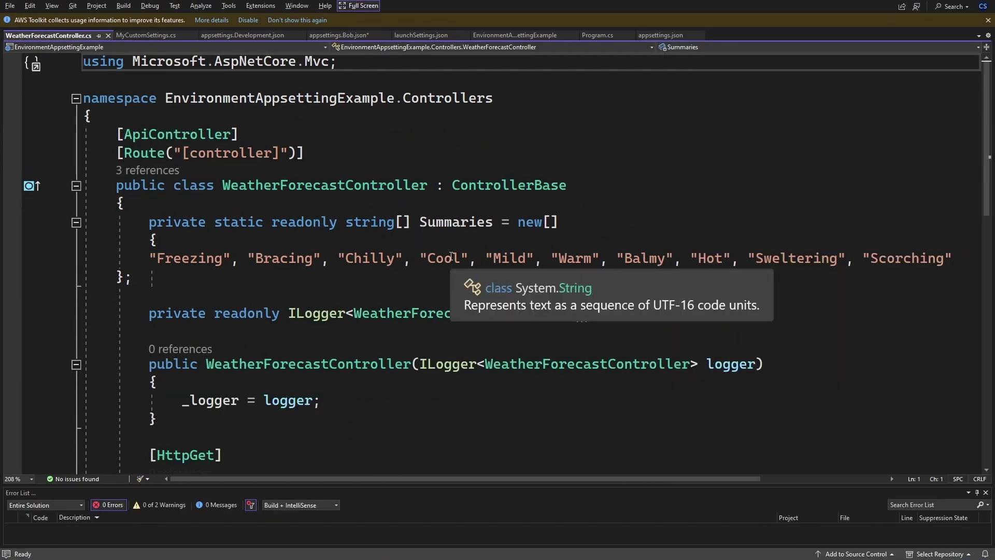
scroll(553, 313, "down", 4)
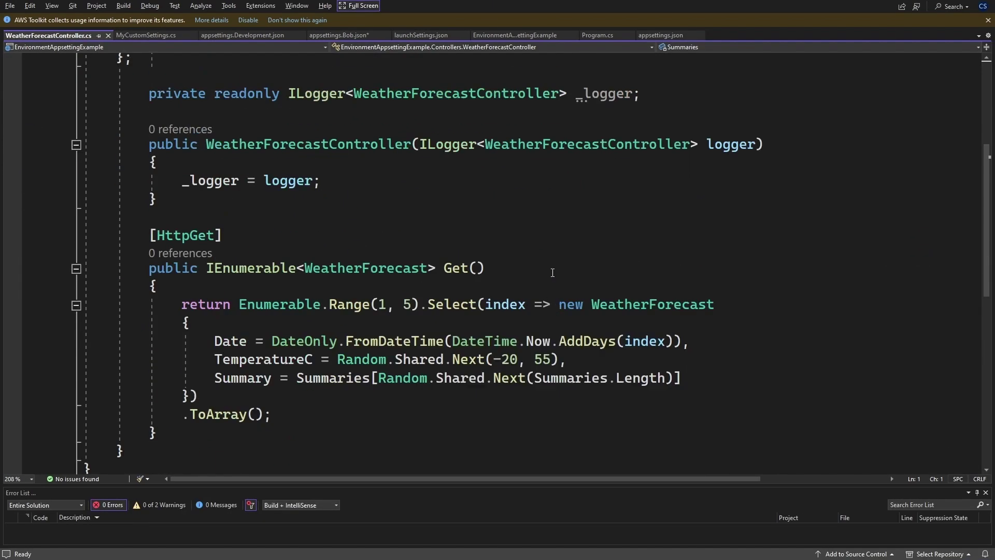
scroll(512, 241, "up", 1)
Declare a 'private readonly MyCustomSettings _settings;' field below _logger
left_click(663, 153)
key("Return")
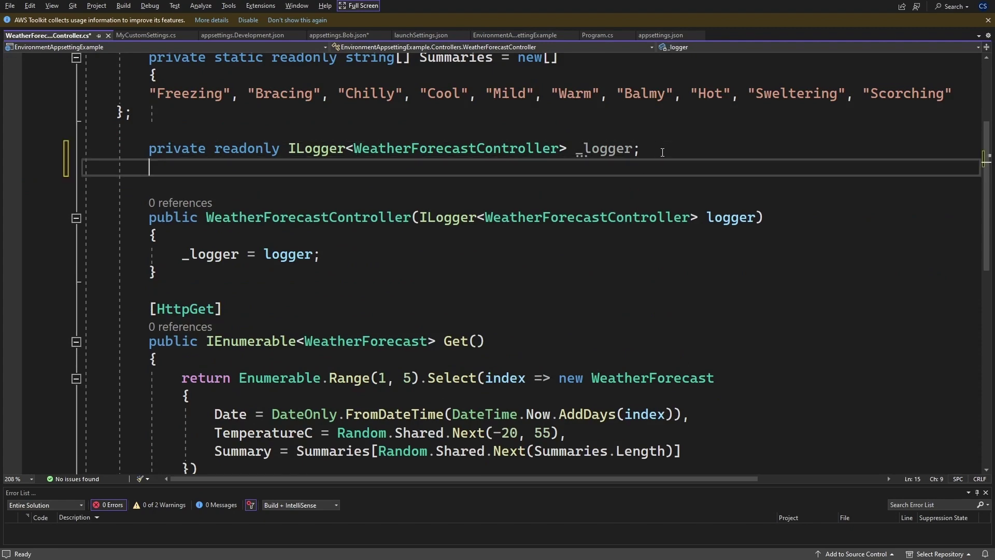
type("private ")
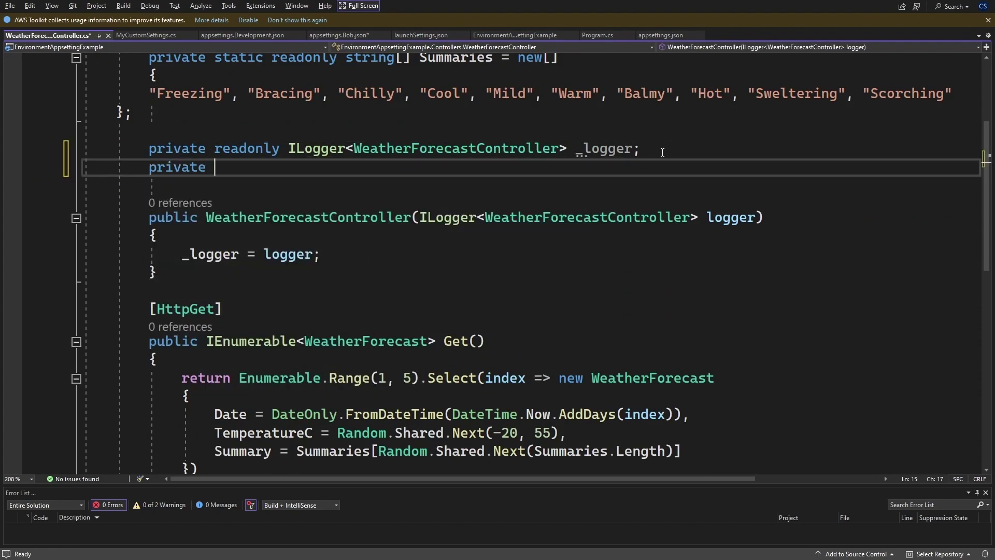
type("readonly")
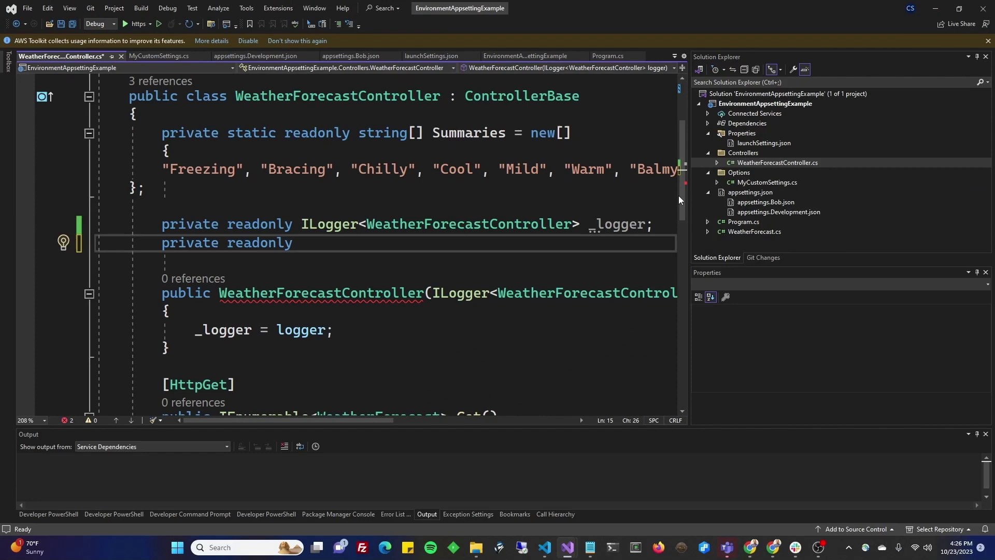
key("shift+alt+Return")
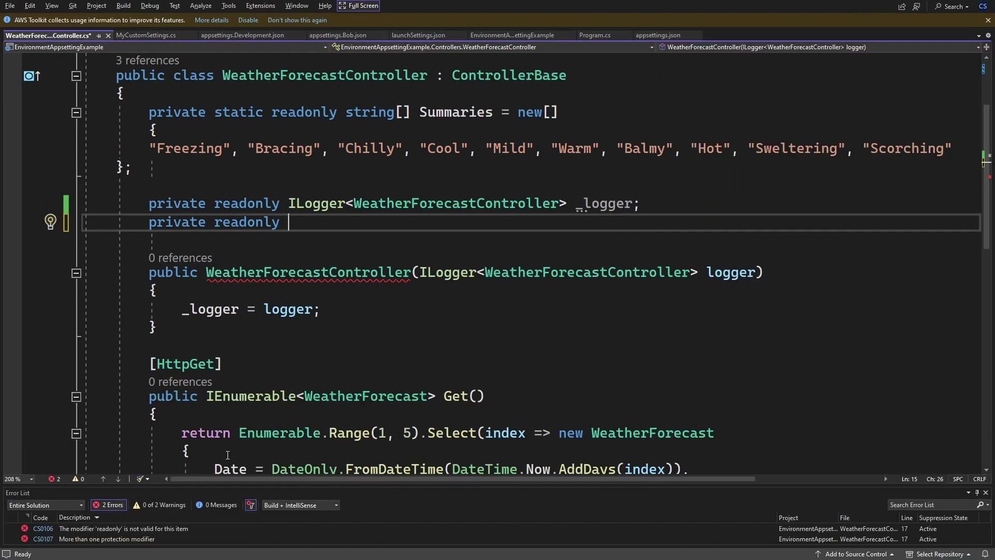
type("MyCu")
key("Tab")
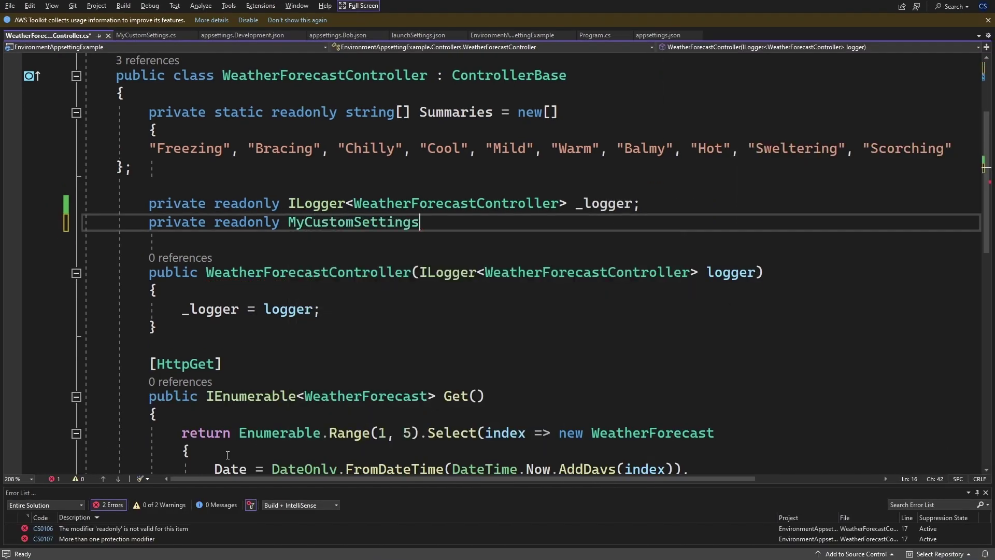
type(" settin")
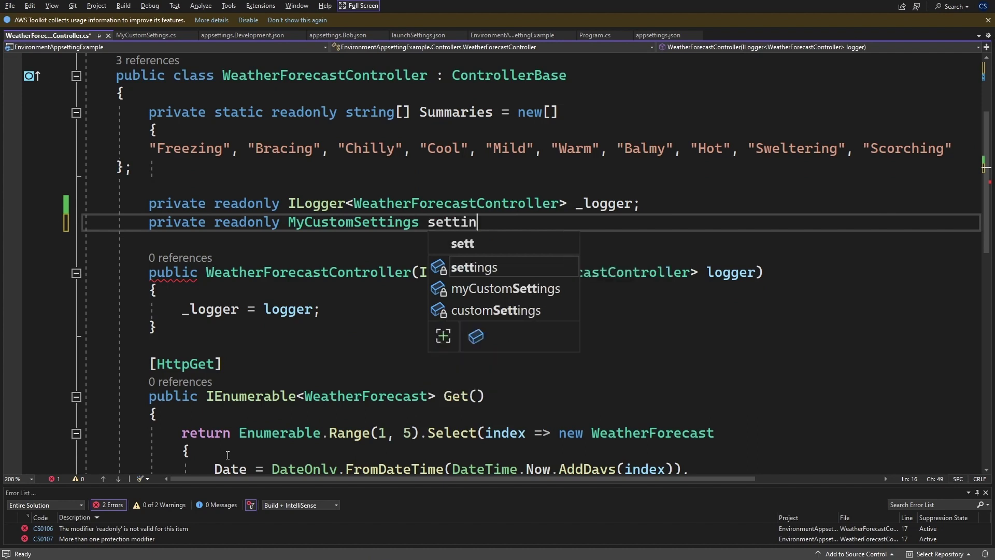
type("gs;")
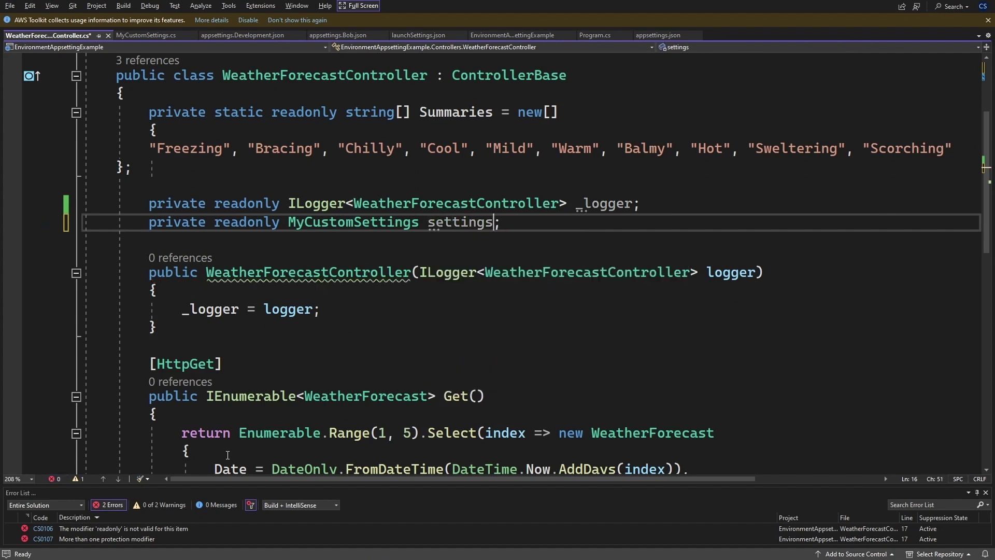
key("Left")
key("Left")
key("Left")
type("_")
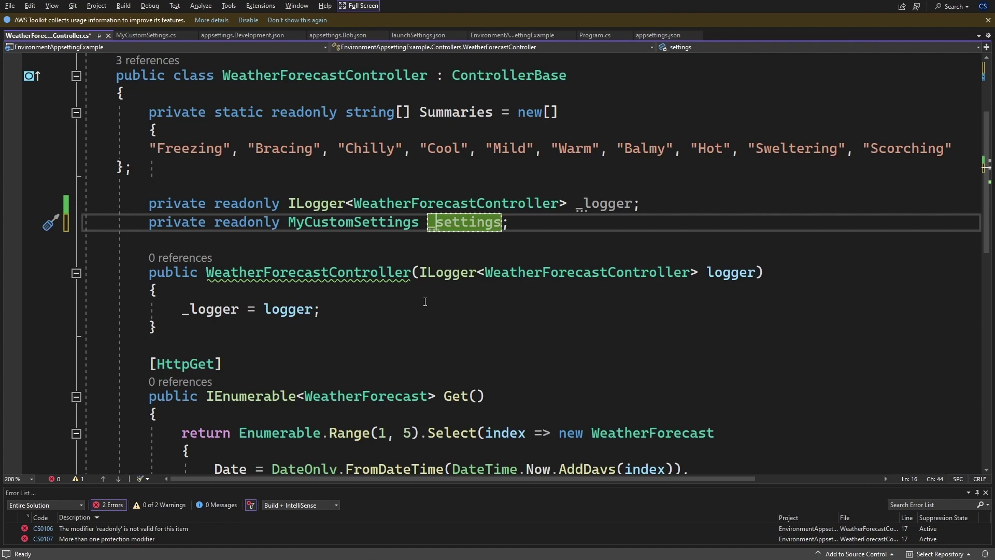
left_click(756, 272)
type(",")
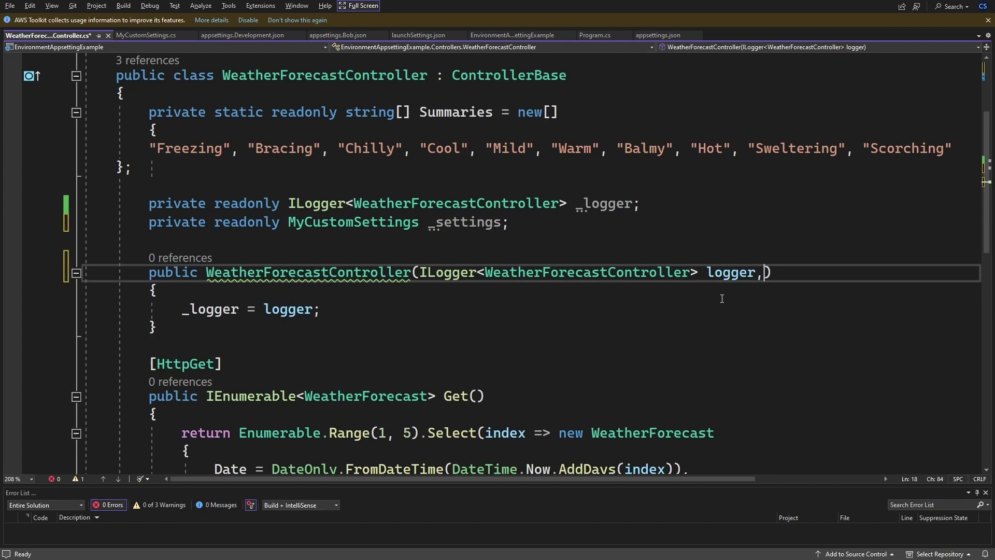
Wrap the constructor parameters and add an IOptions<MyCustomSettings> second parameter
key("Return")
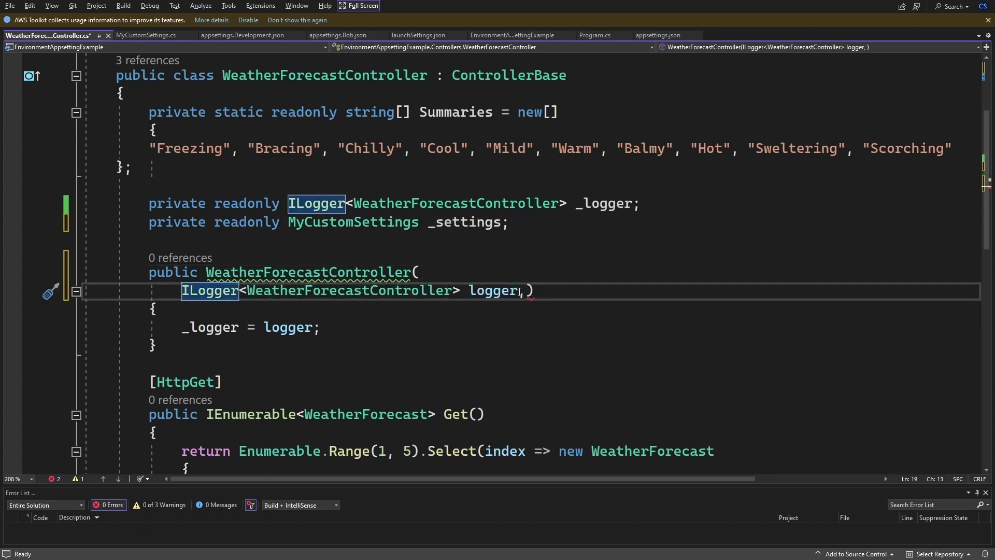
left_click(527, 290)
key("Return")
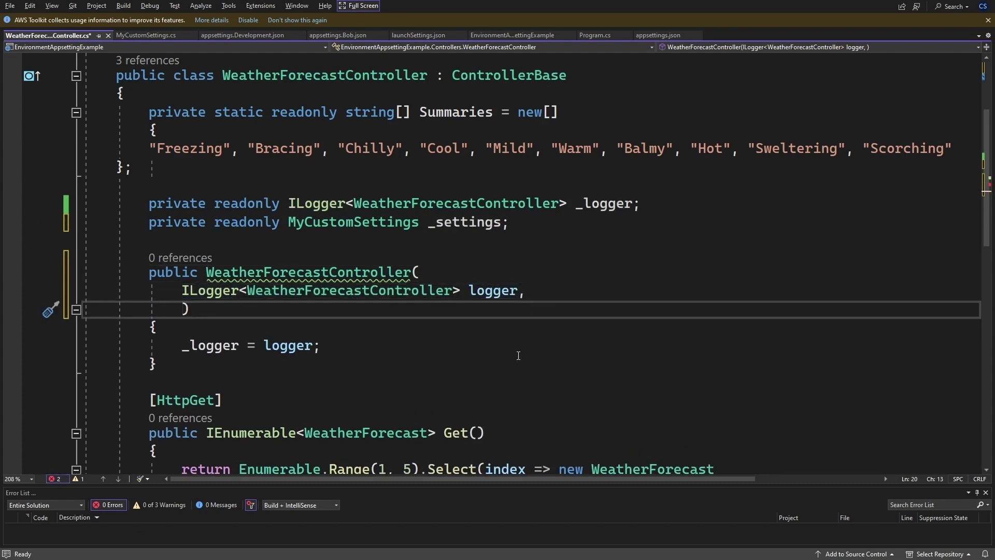
type("IOp")
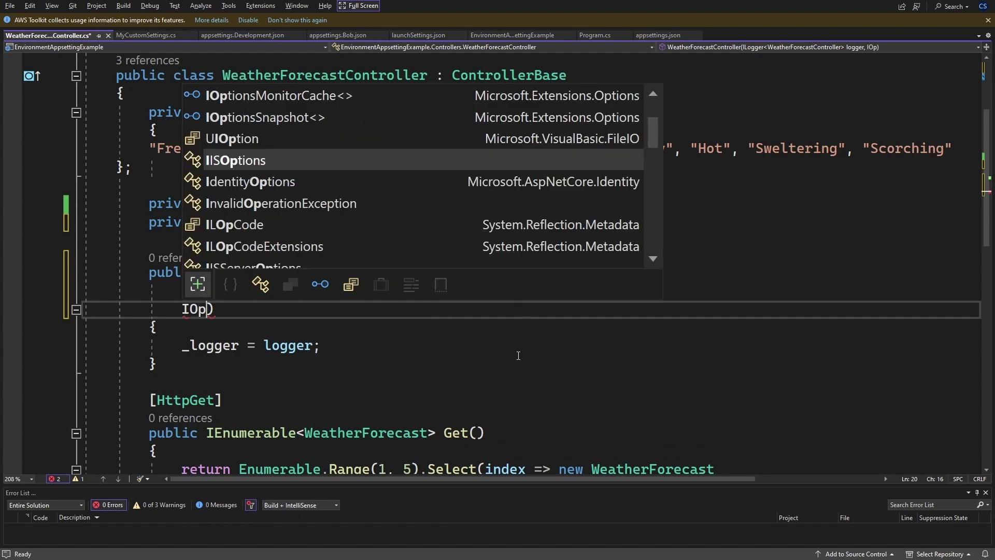
key("Tab")
key("BackSpace")
key("BackSpace")
key("BackSpace")
key("BackSpace")
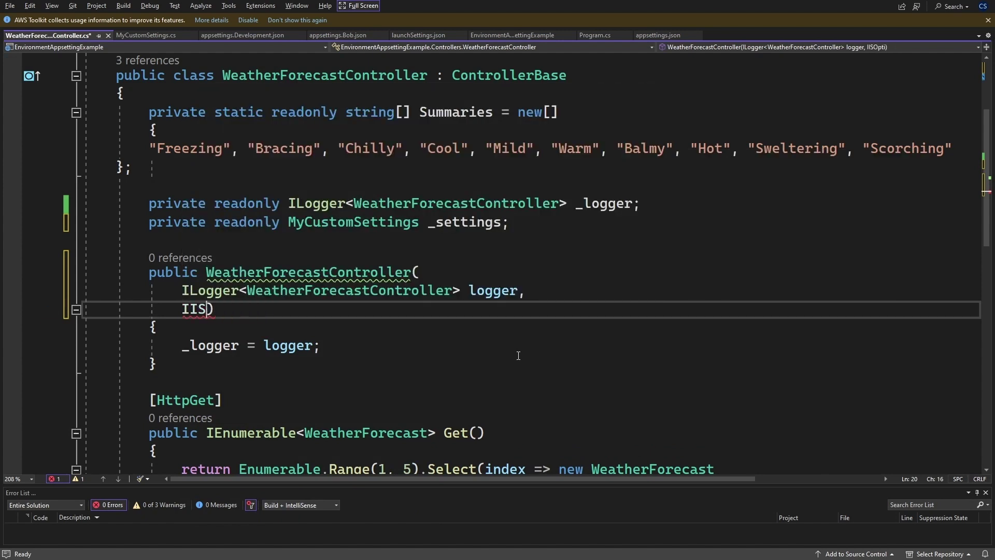
key("BackSpace")
key("BackSpace")
type("Options")
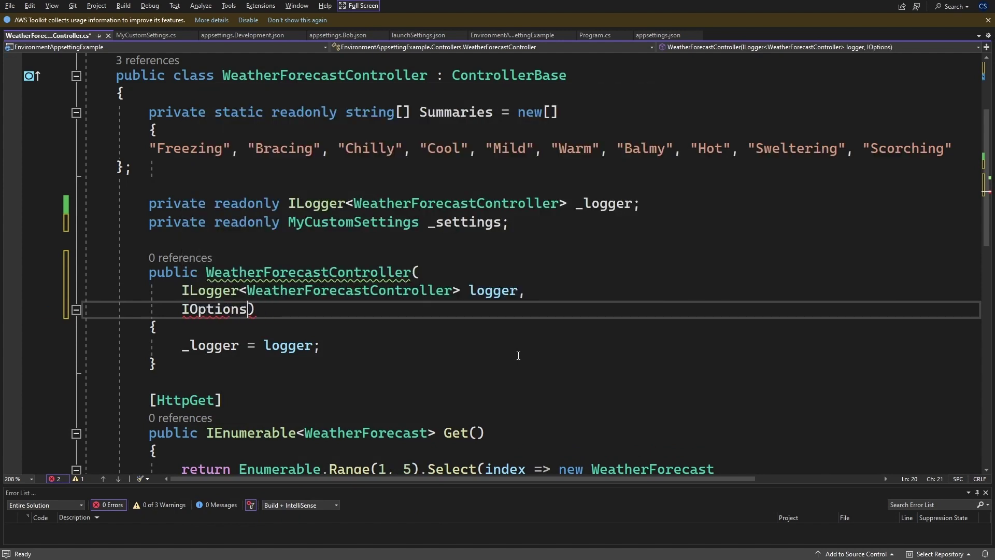
type("<")
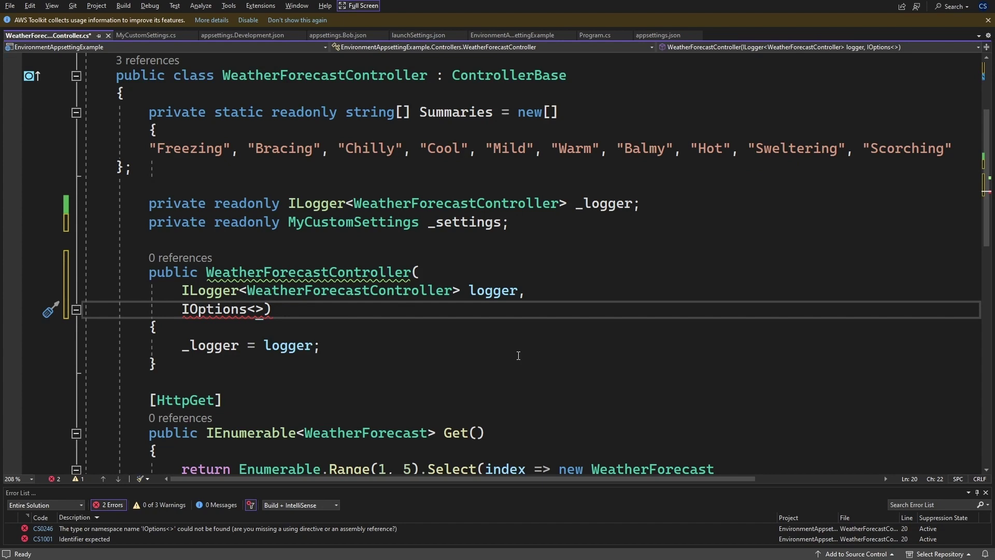
type("My")
key("Tab")
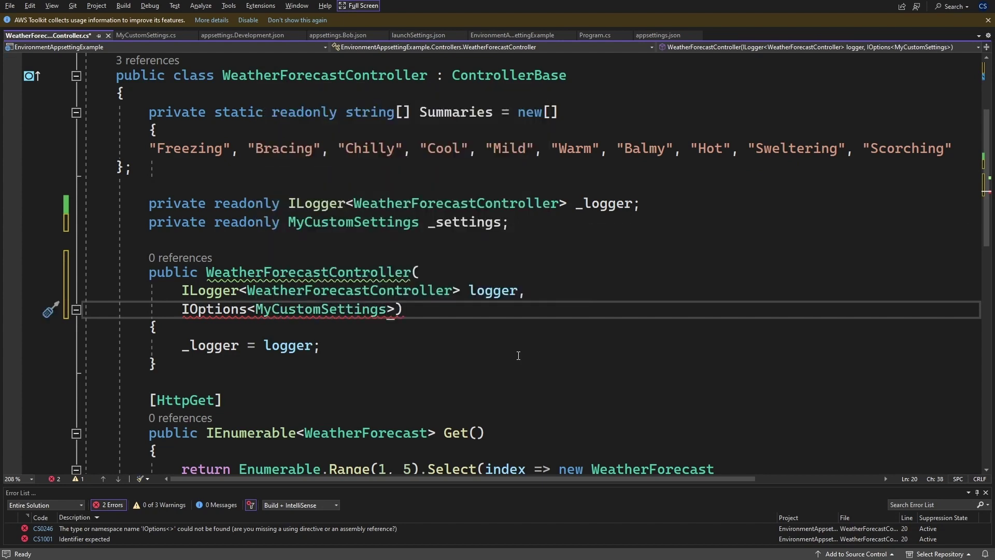
key("Right")
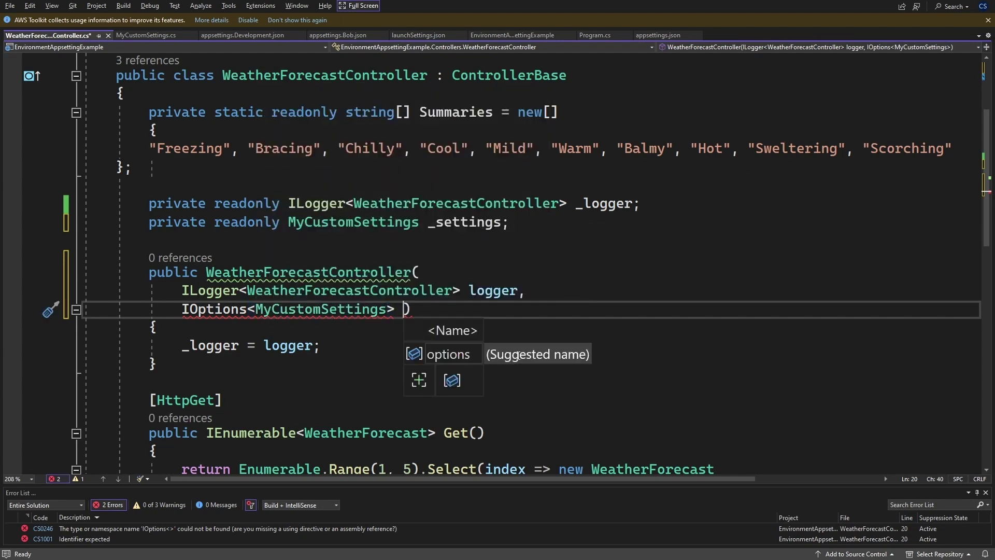
type("settings")
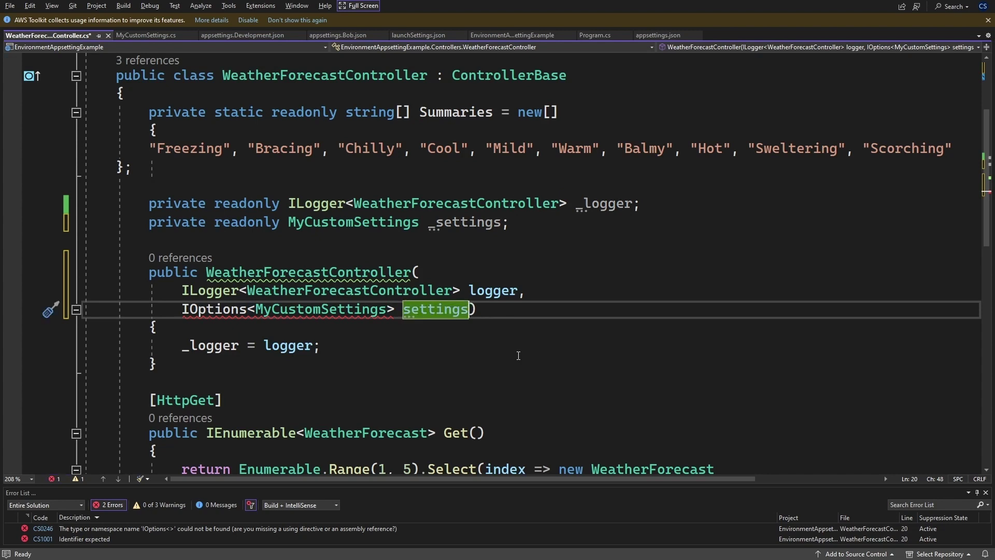
Add 'using Microsoft.Extensions.Options;' via the IOptions quick fix, then open a line after '_logger = logger;'
left_click(464, 339)
mouse_move(214, 309)
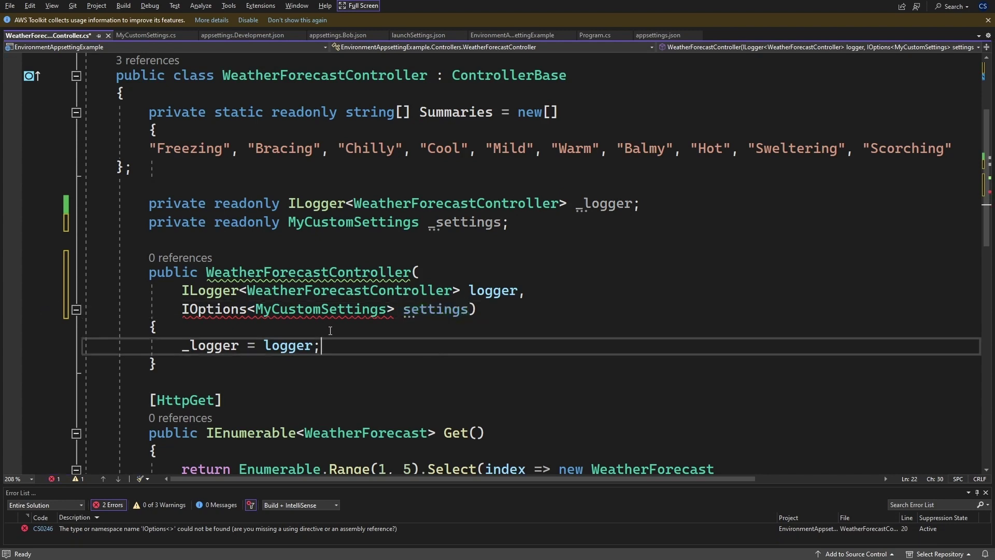
left_click(222, 308)
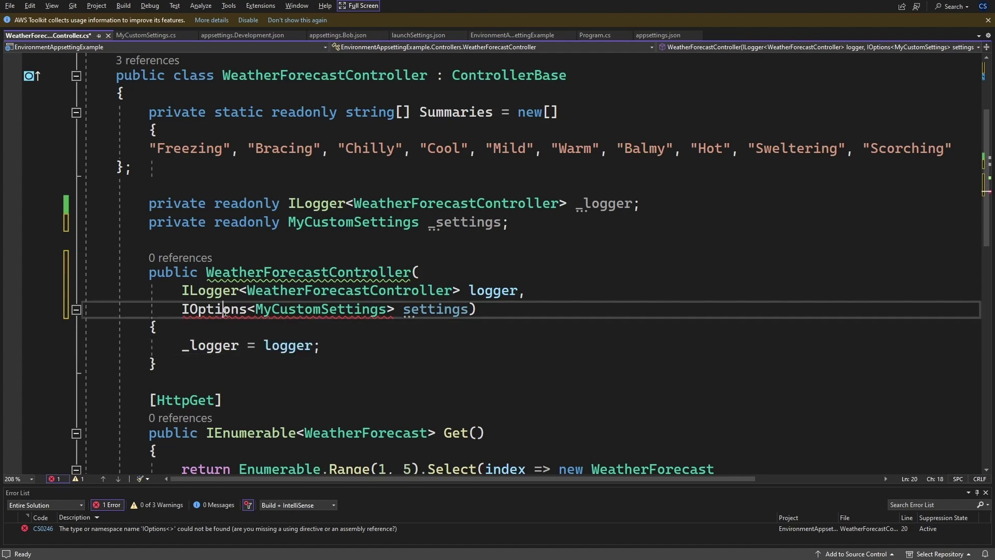
key("ctrl+period")
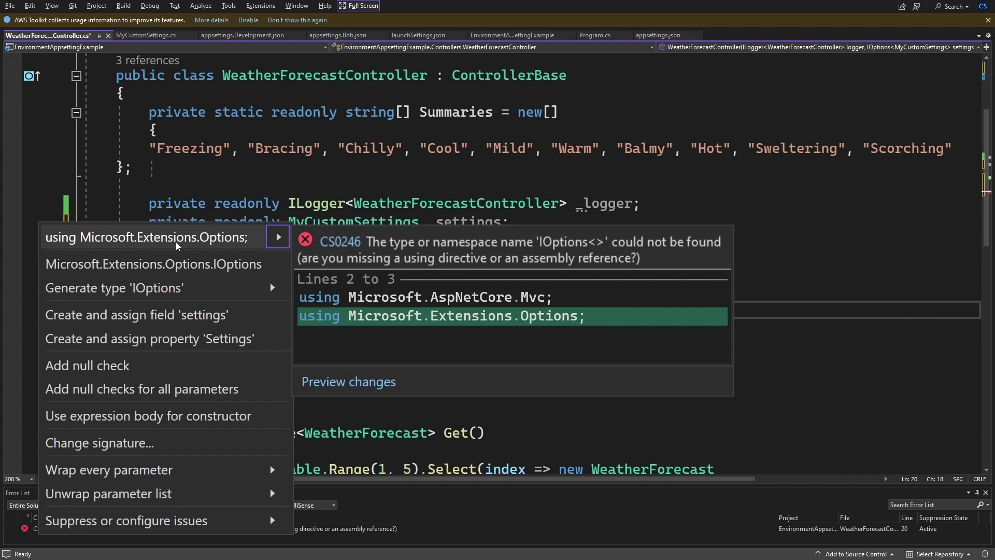
left_click(177, 237)
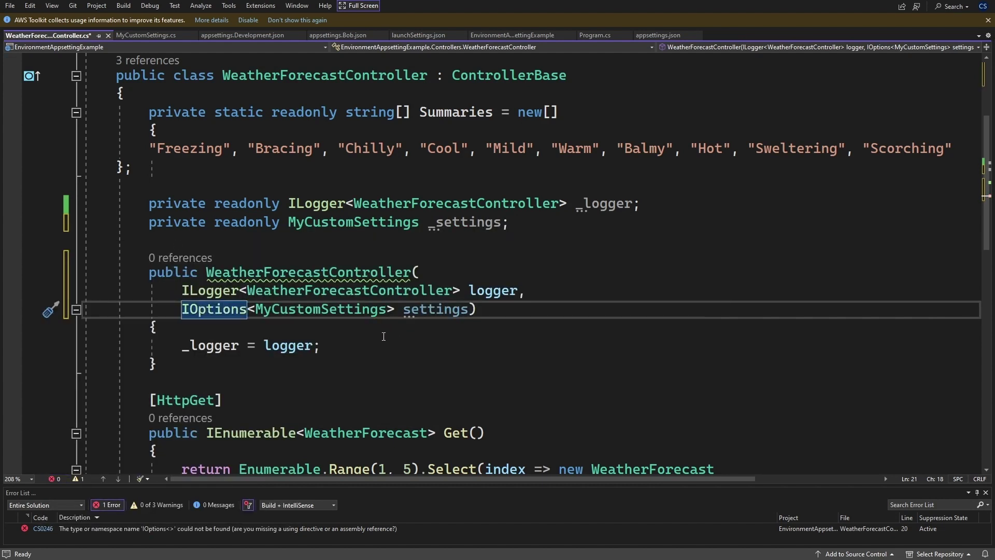
left_click(318, 345)
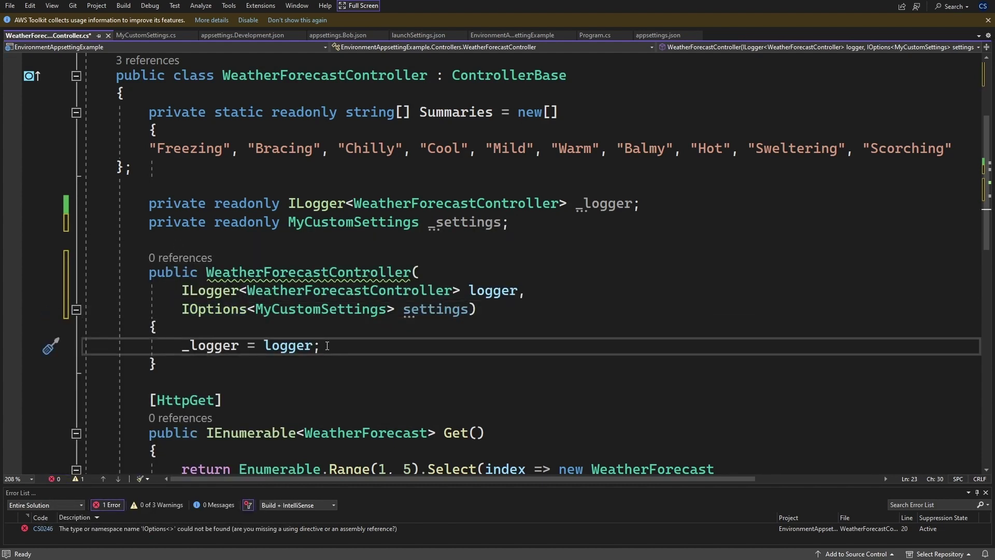
key("Return")
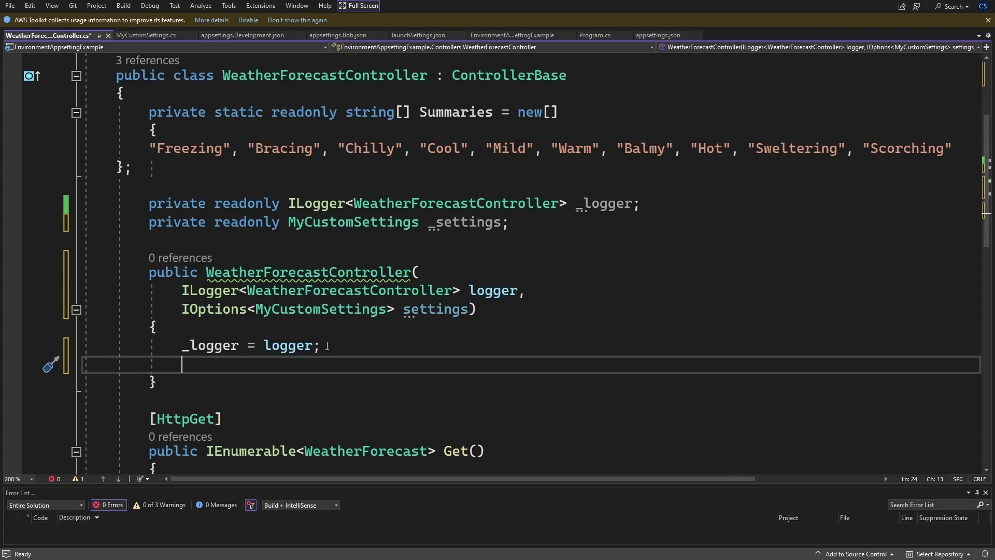
type("_")
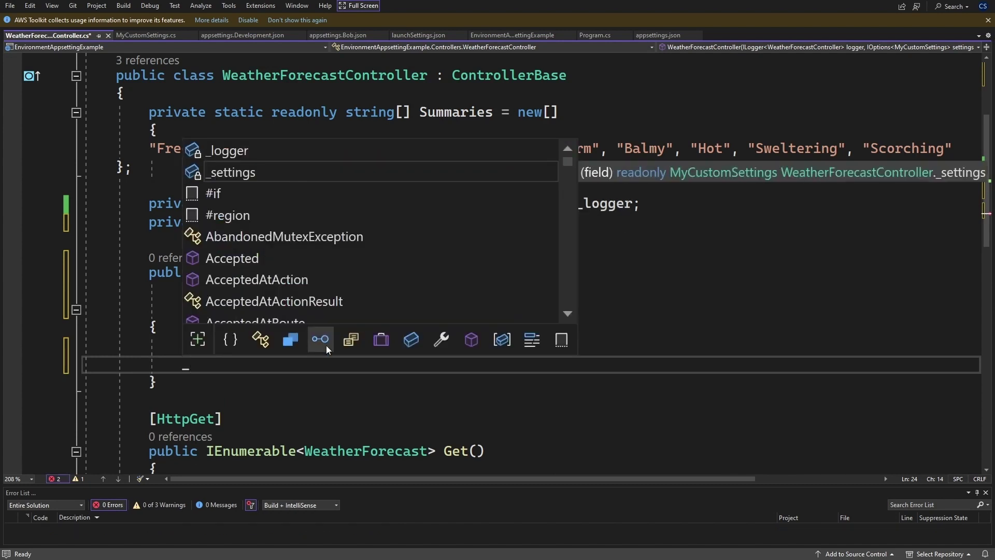
type("seet")
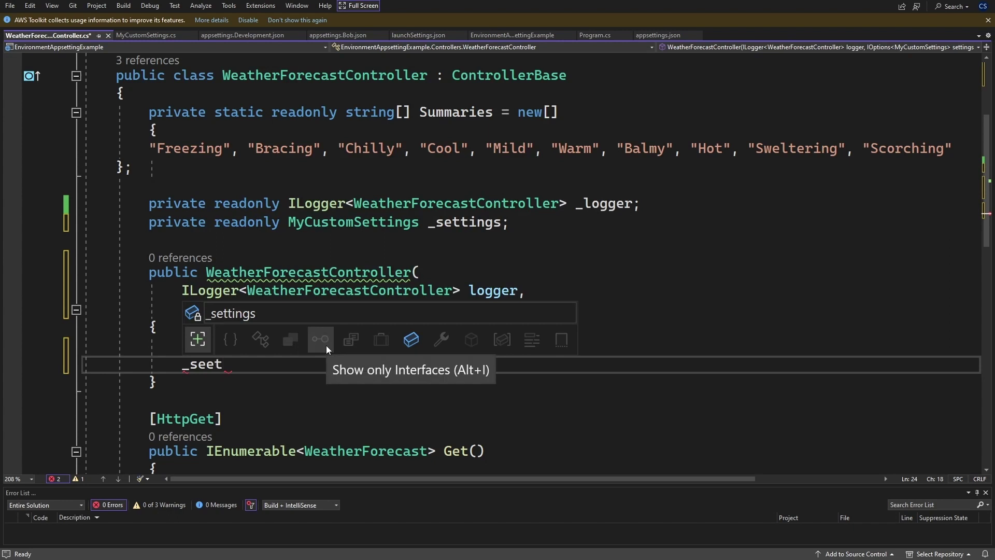
Write '_settings = settings.Value;' in the WeatherForecastController constructor
key("Tab")
type(".")
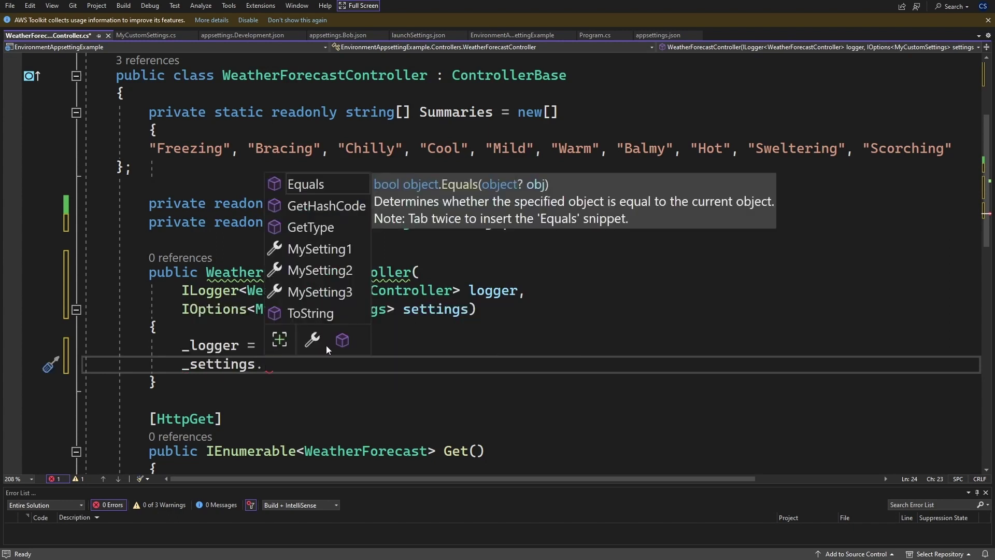
key("Escape")
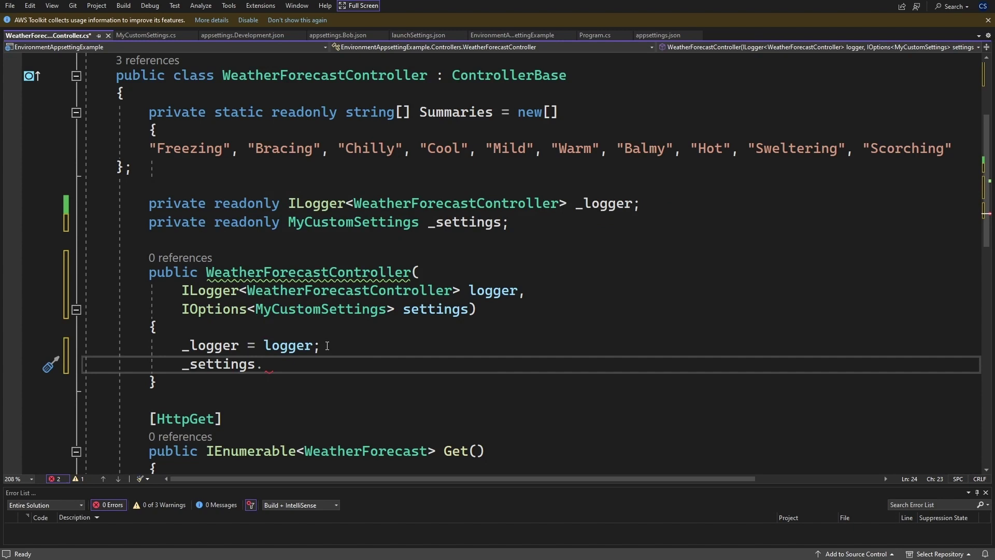
key("BackSpace")
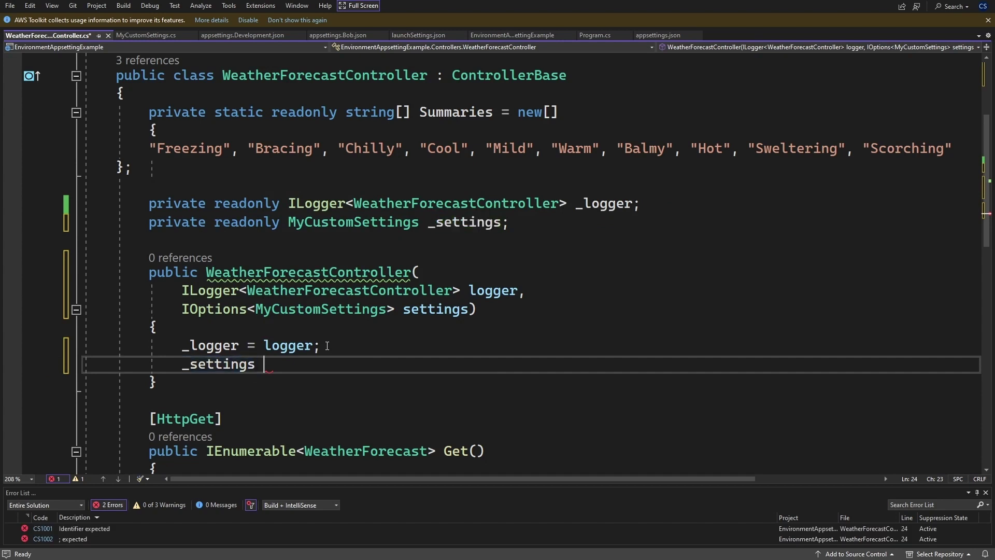
type("= set")
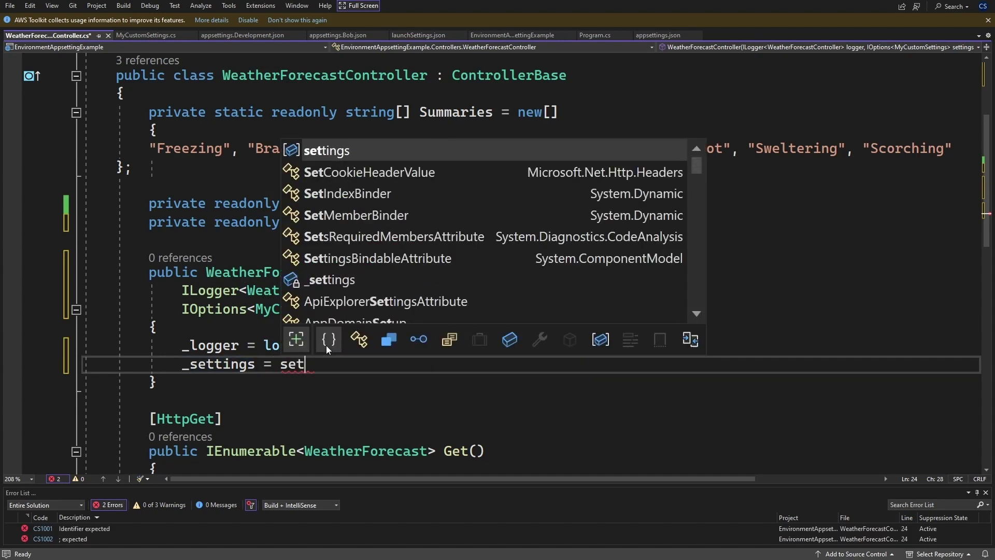
key("Tab")
type(".")
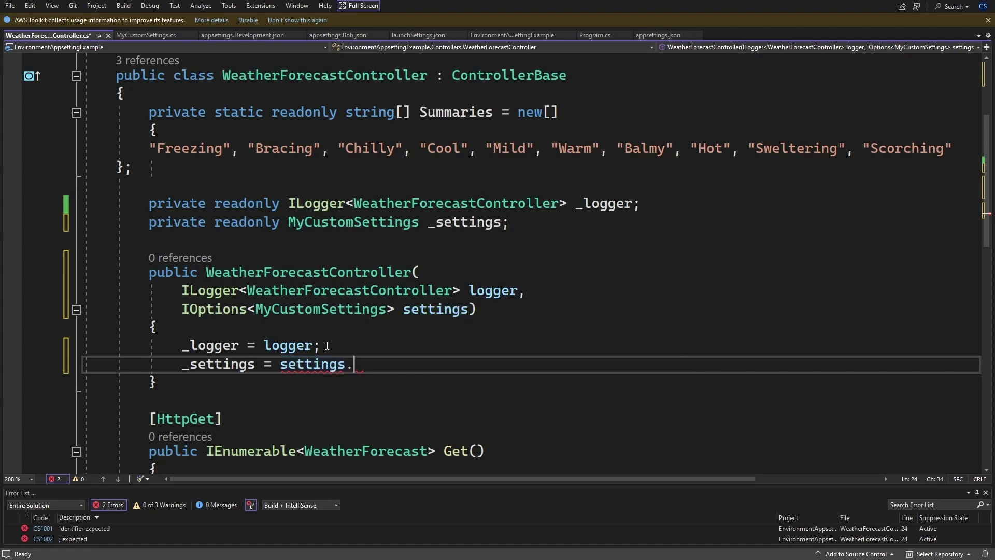
type("v")
key("Tab")
type(";")
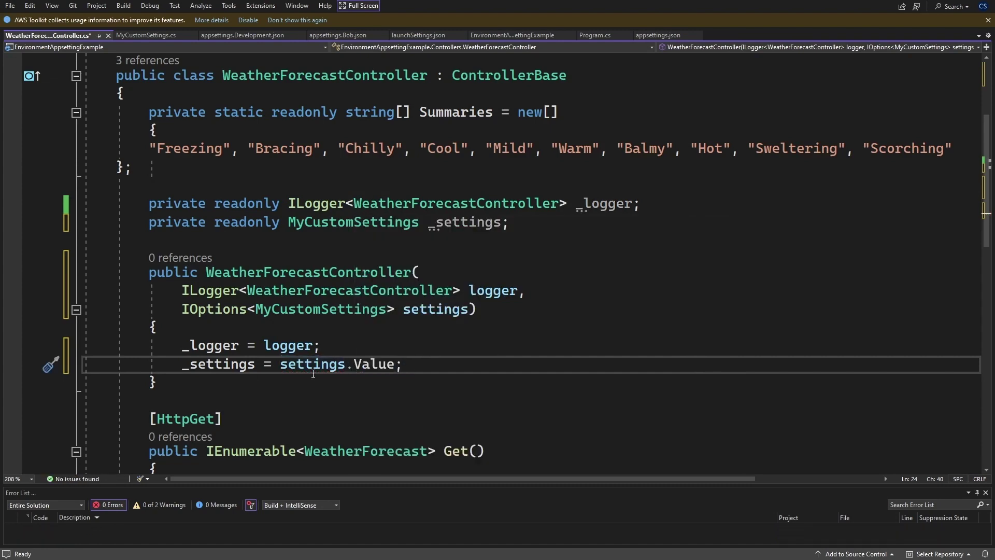
scroll(314, 375, "down", 3)
double_click(204, 257)
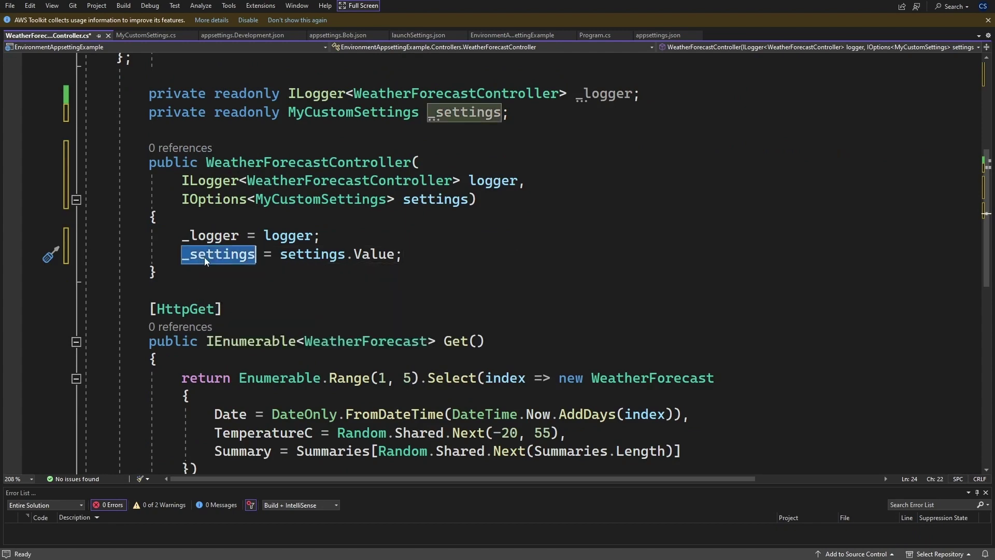
scroll(482, 331, "down", 3)
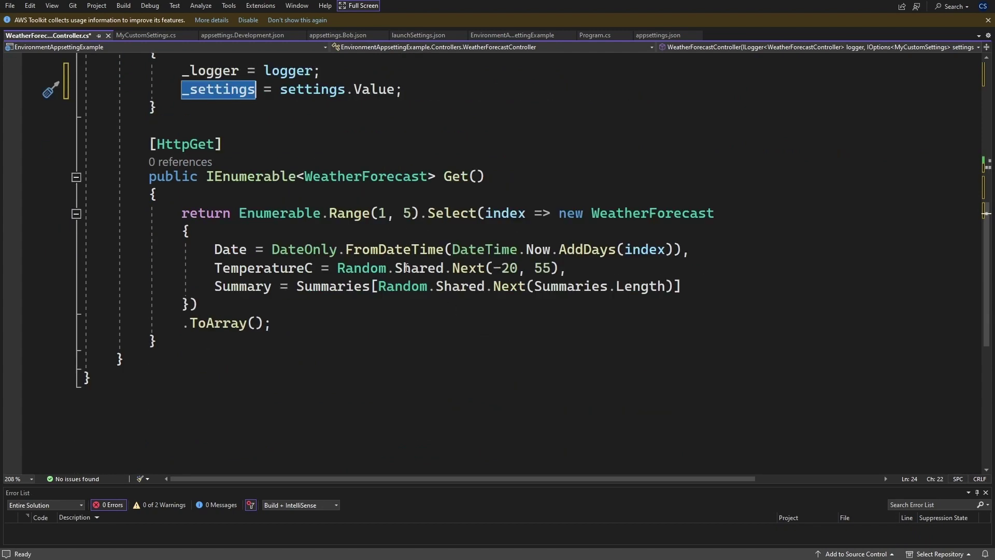
Add a blank line and breakpoint at the top of Get(), clearing the stray comment
left_click(301, 195)
key("Return")
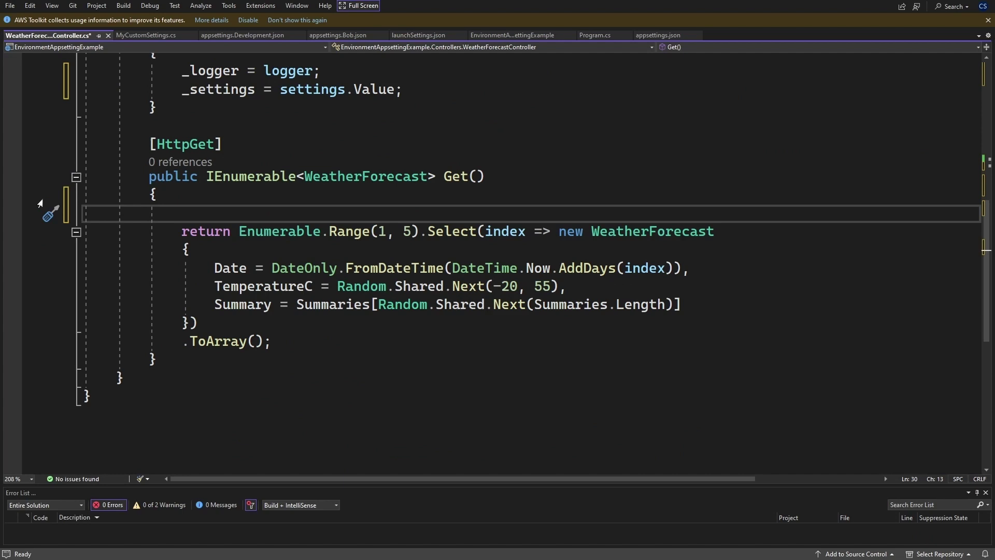
left_click(13, 195)
type("//_settings")
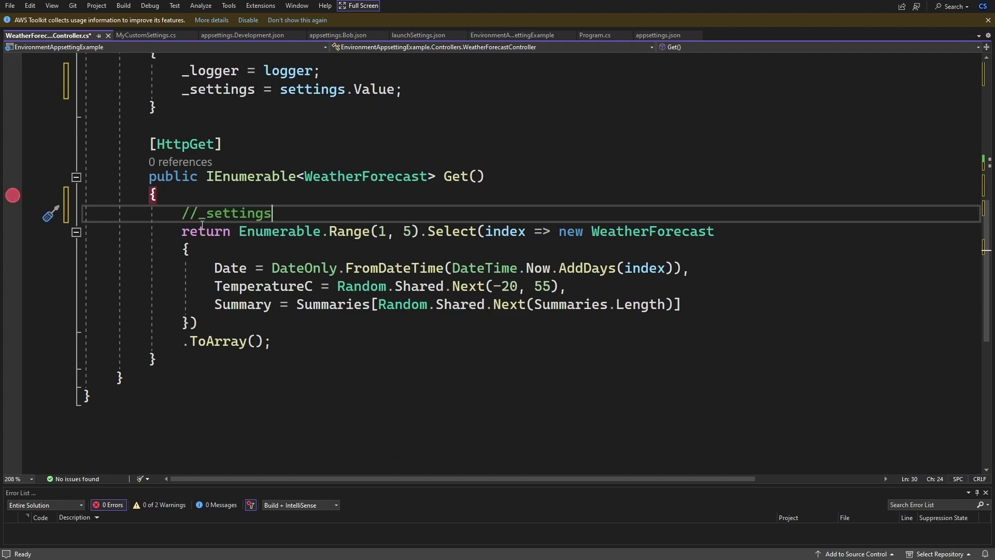
key("shift+Home")
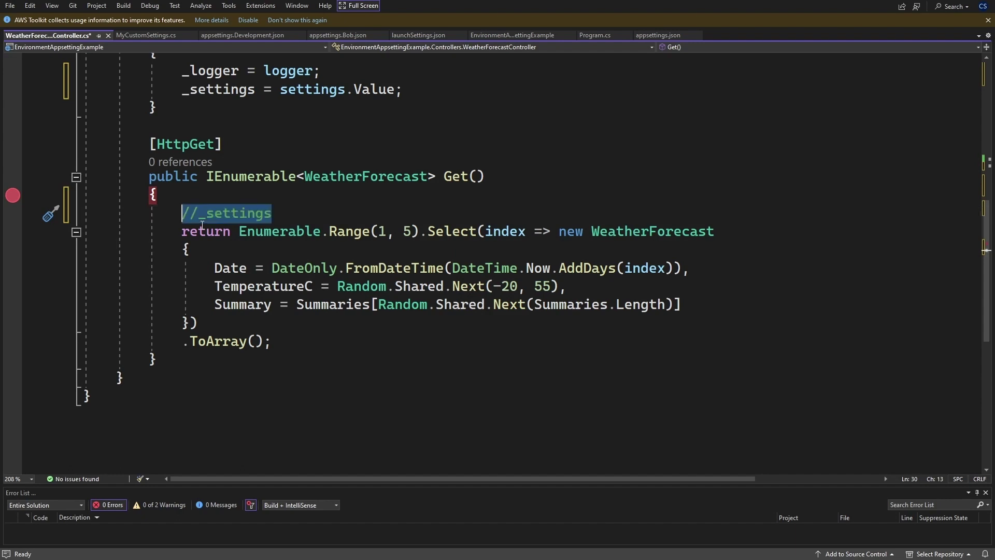
key("Delete")
type("cons")
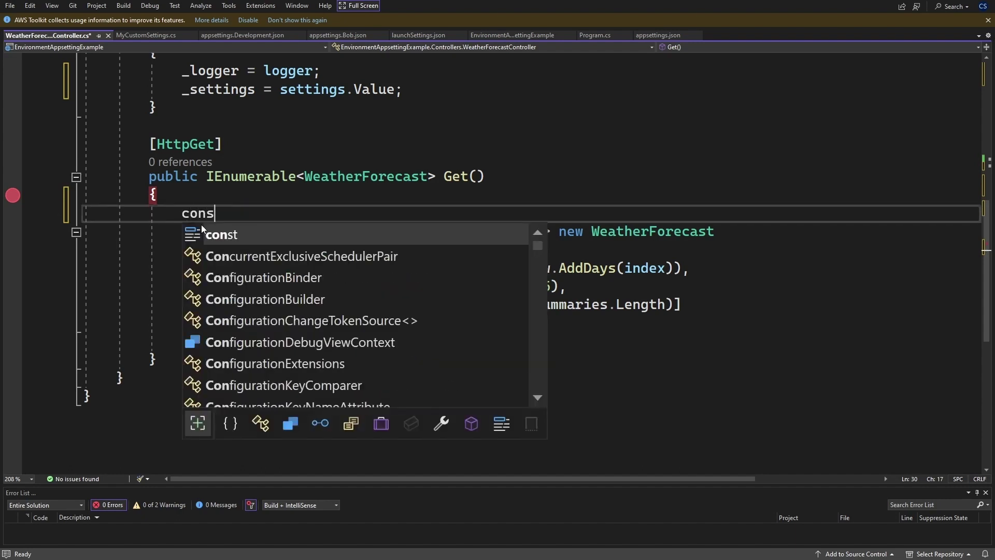
type("ole")
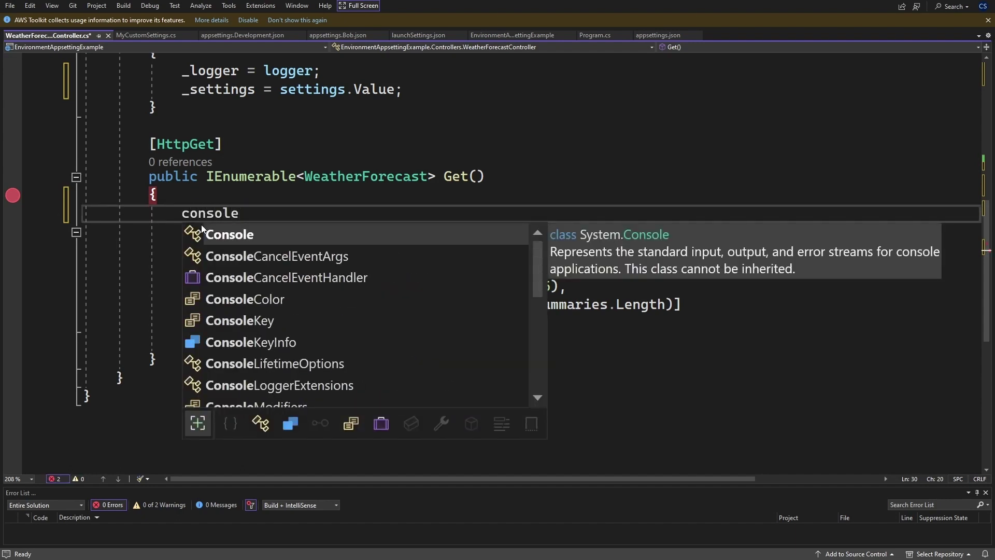
key("BackSpace")
key("BackSpace")
key("BackSpace")
key("BackSpace")
key("BackSpace")
key("BackSpace")
key("BackSpace")
type("Debug")
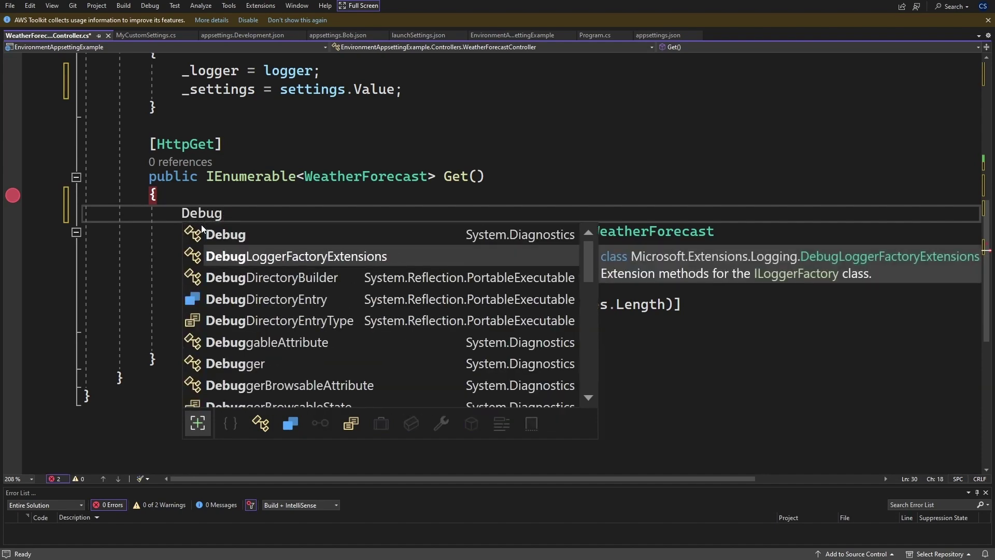
Write 'Debug.WriteLine(_settings.MySetting1);' at the top of Get()
key("Escape")
type(".")
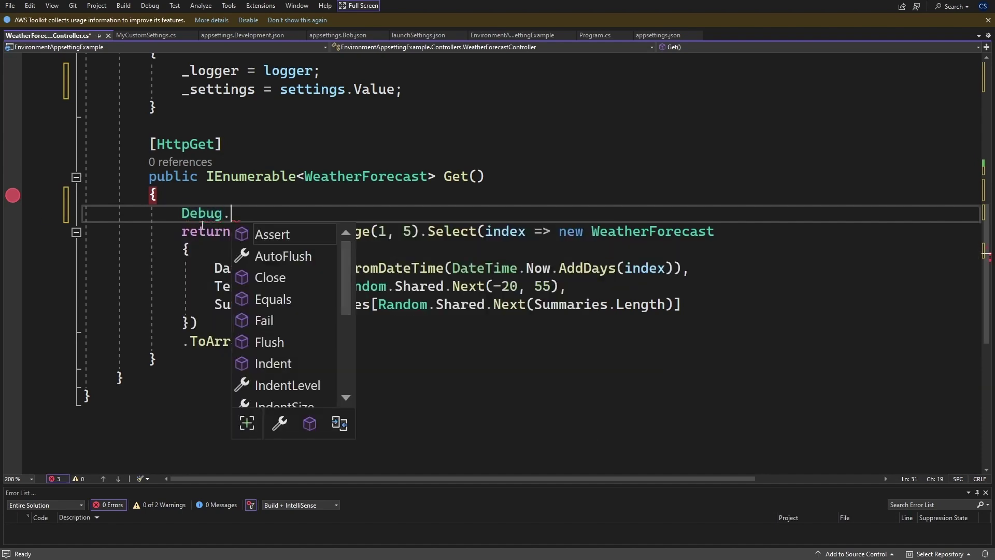
type("lo")
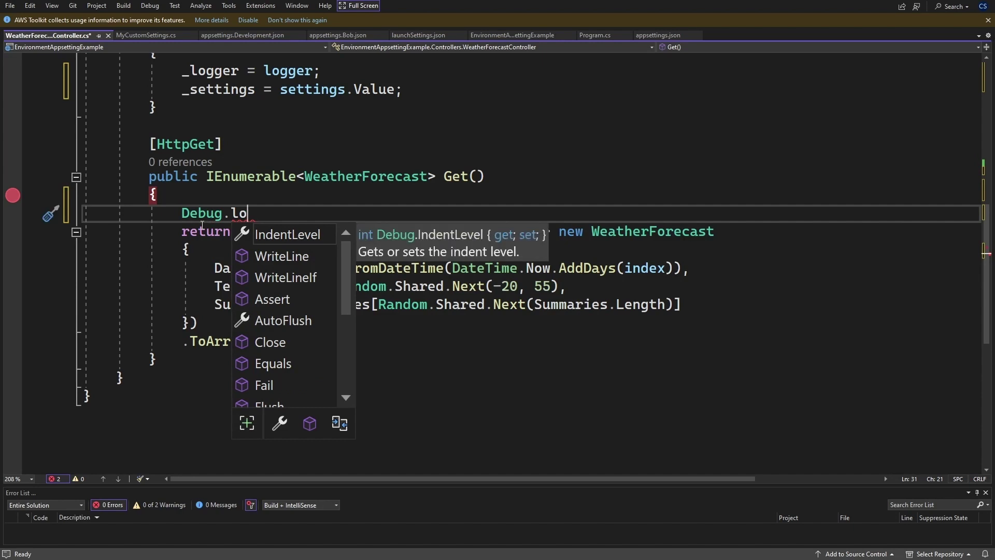
type("g")
key("BackSpace")
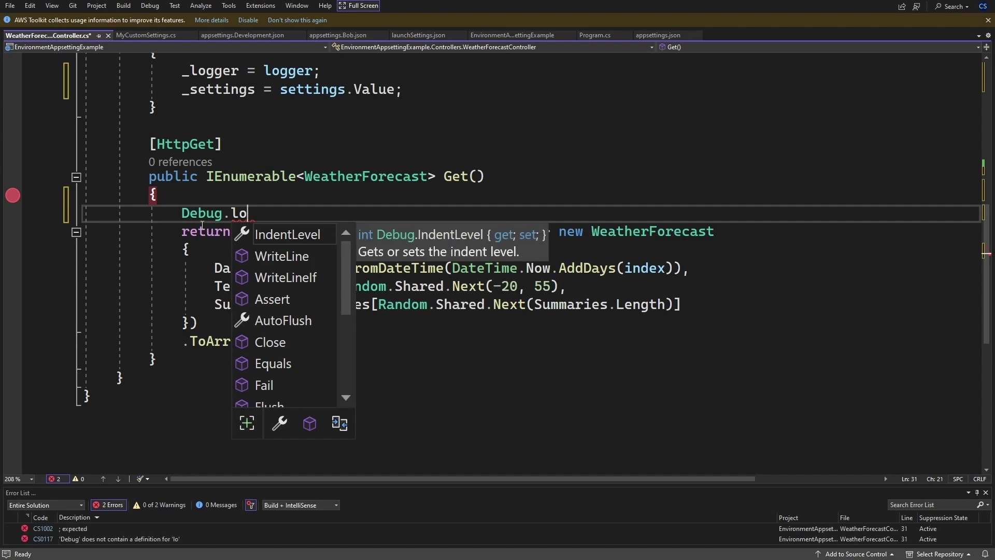
key("BackSpace")
key("BackSpace")
type("wr")
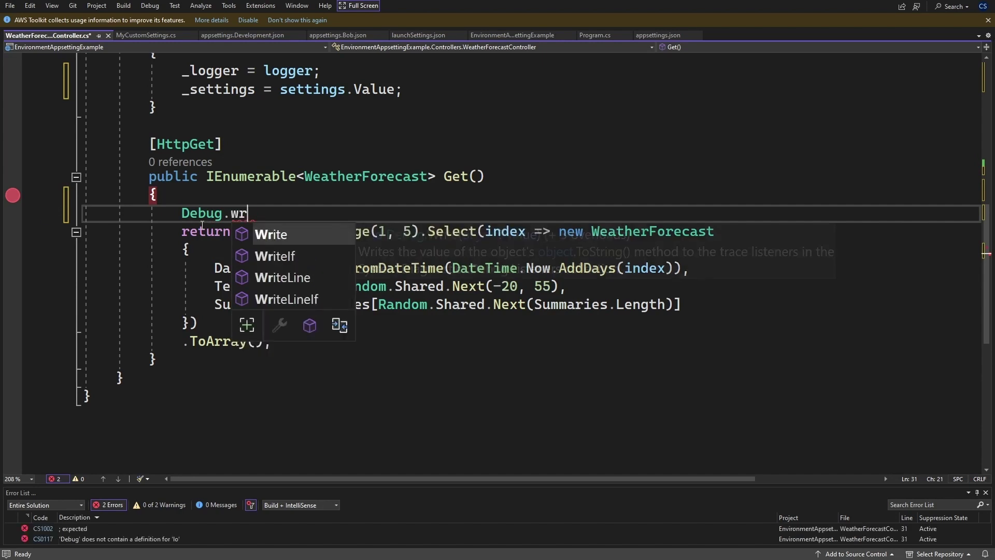
key("Down")
key("Down")
key("Tab")
type("(")
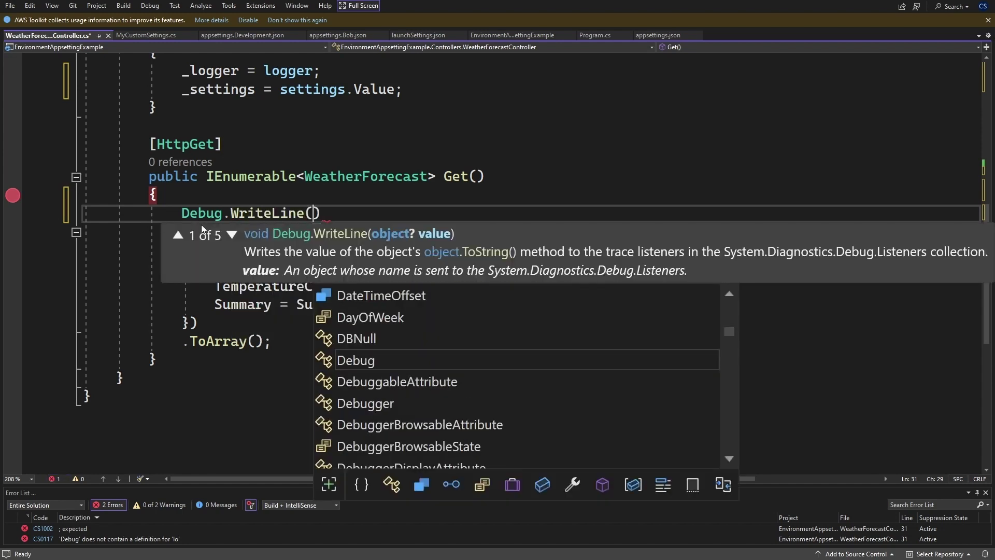
key("Escape")
type("_settings")
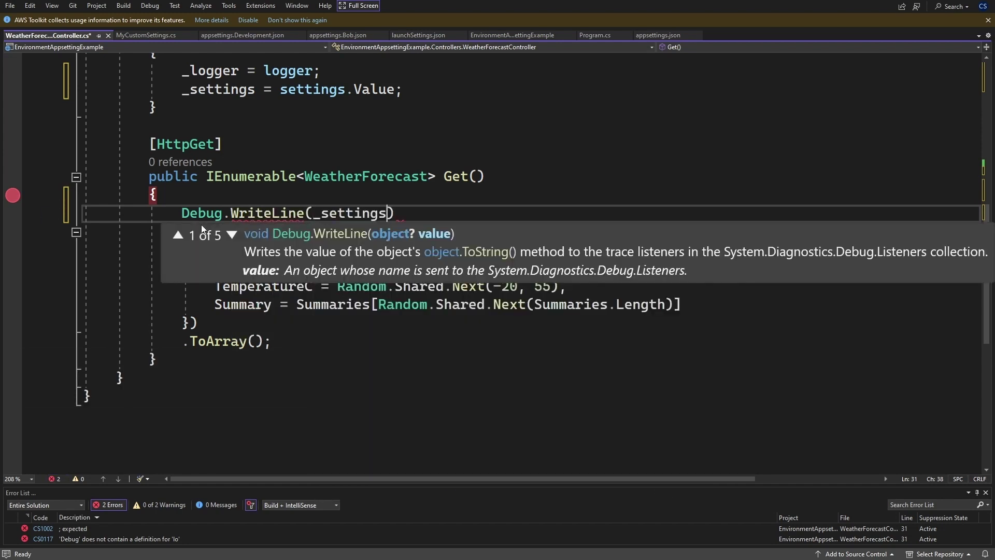
type(".")
key("Tab")
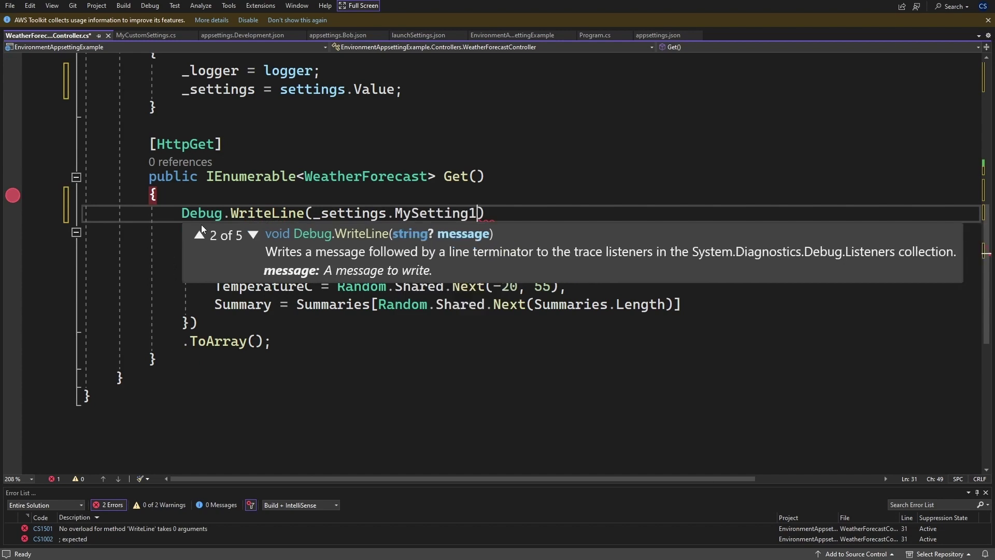
key("Escape")
key("End")
type(";")
Duplicate the line for MySetting2 and MySetting3, and move the breakpoint to the return statement
key("ctrl+d")
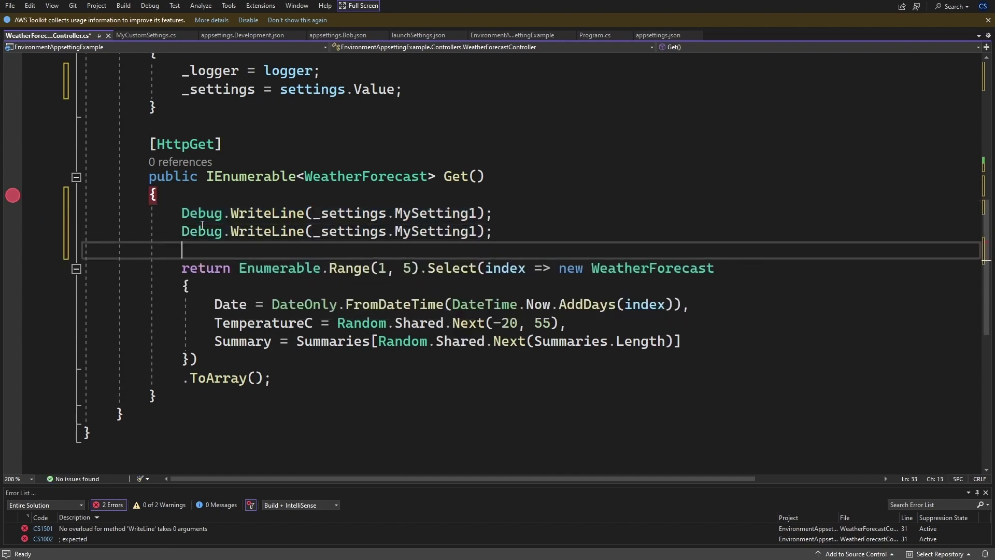
key("ctrl+d")
key("Up")
key("Left")
key("Left")
key("BackSpace")
type("2")
key("Down")
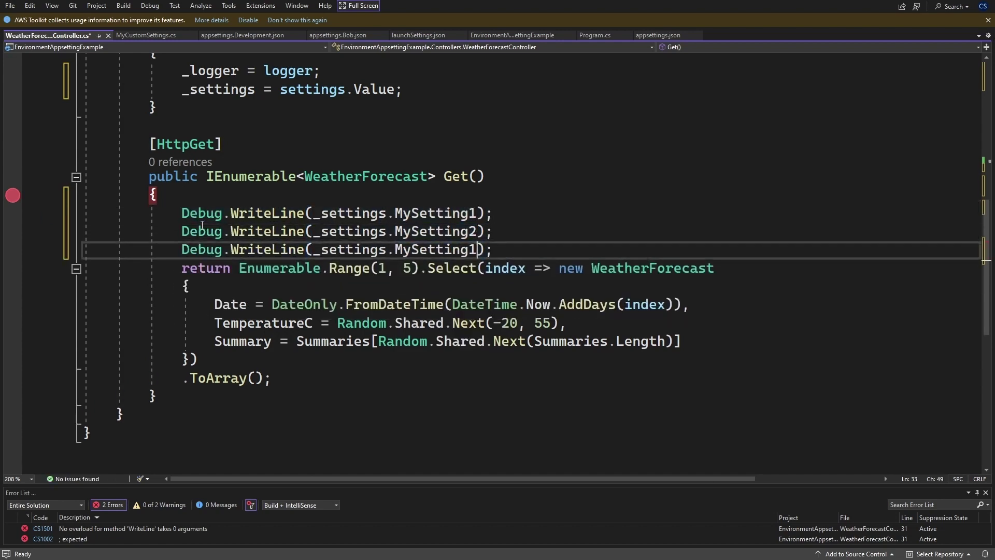
key("BackSpace")
type("3")
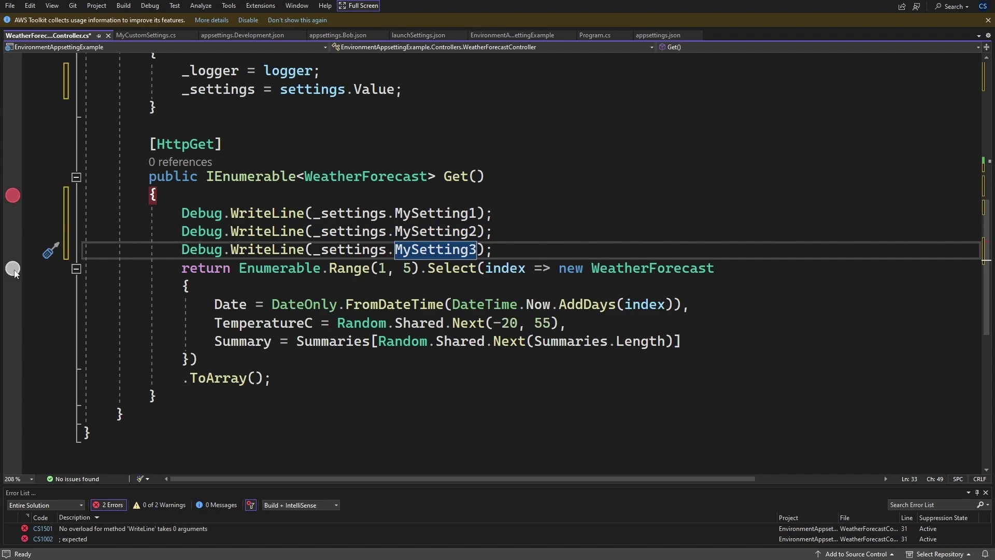
left_click(13, 268)
left_click(13, 195)
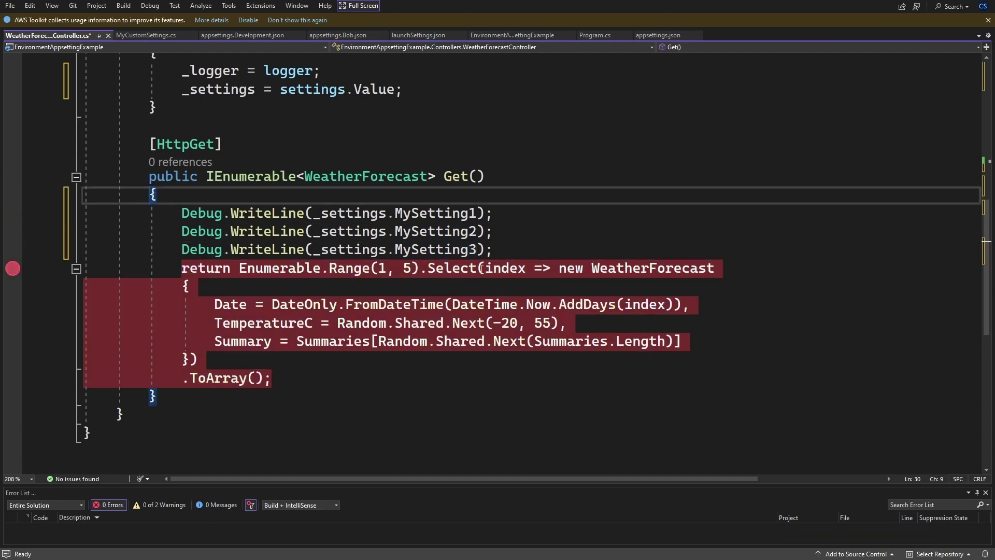
Exit full-screen mode so Solution Explorer and the output area show beside WeatherForecastController
left_click(494, 213)
scroll(494, 233, "up", 3)
scroll(495, 233, "up", 3)
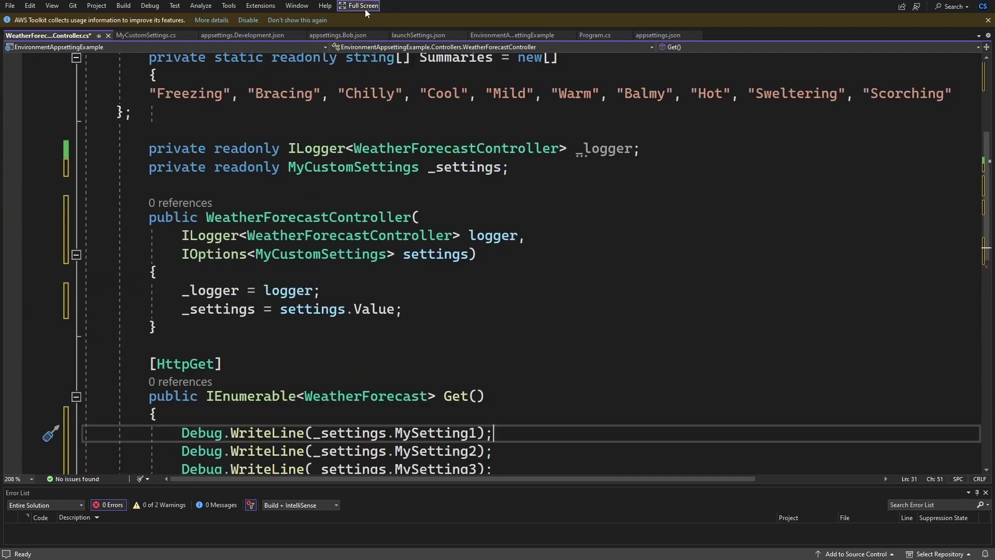
left_click(359, 6)
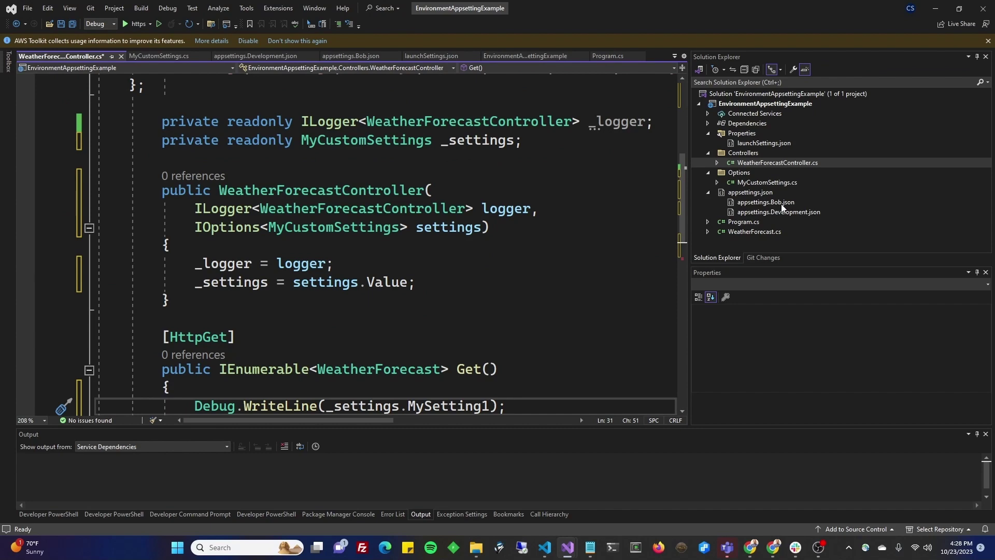
Debug the app under Bob and confirm the Output lists DefaultFirstSetting1, 2 and 3
left_click(139, 25)
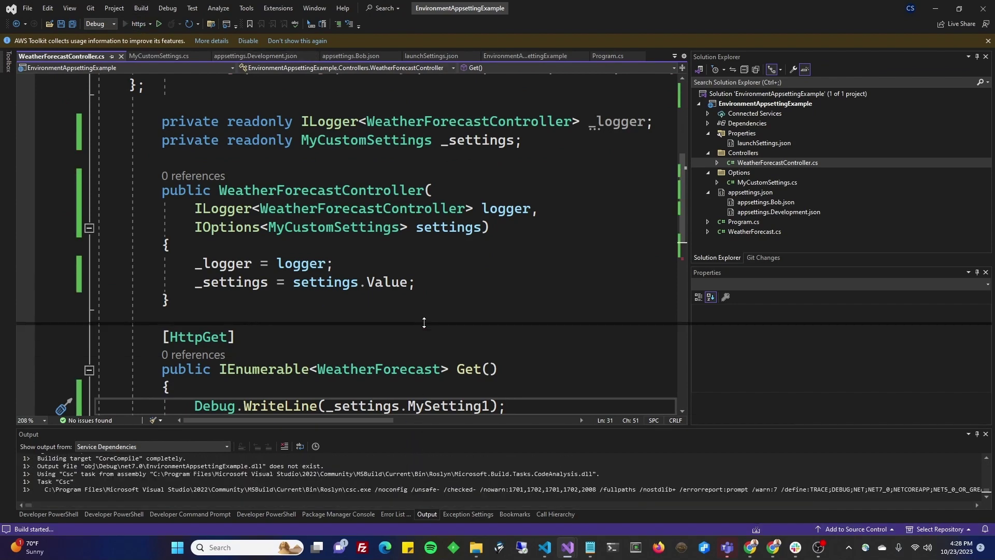
left_click_drag(424, 322, 423, 218)
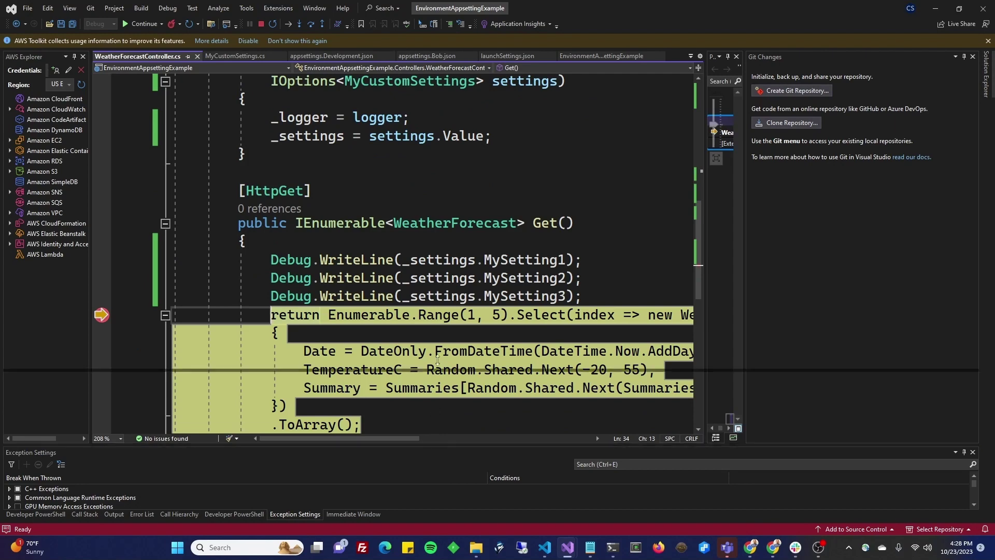
left_click_drag(437, 445, 436, 349)
left_click(114, 514)
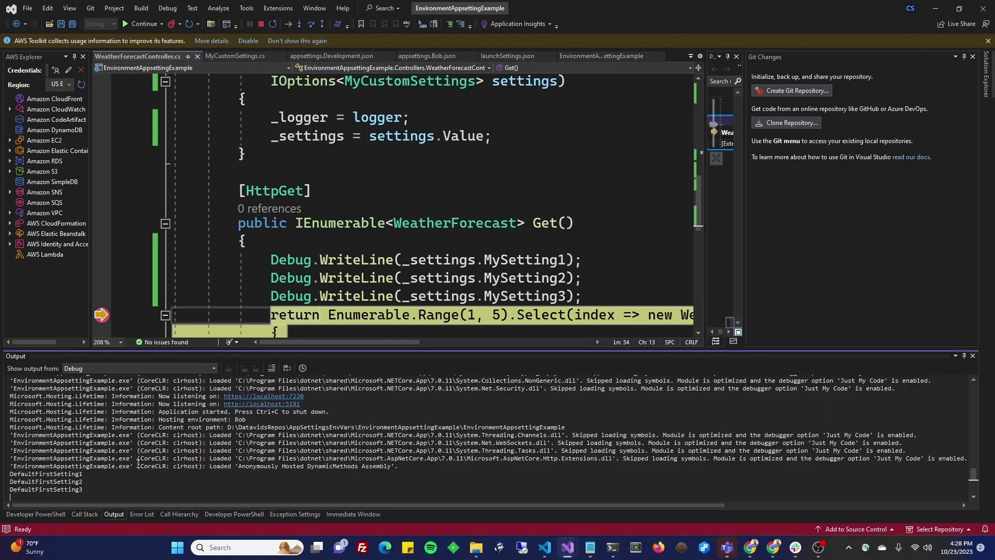
left_click(210, 367)
left_click_drag(85, 490, 6, 474)
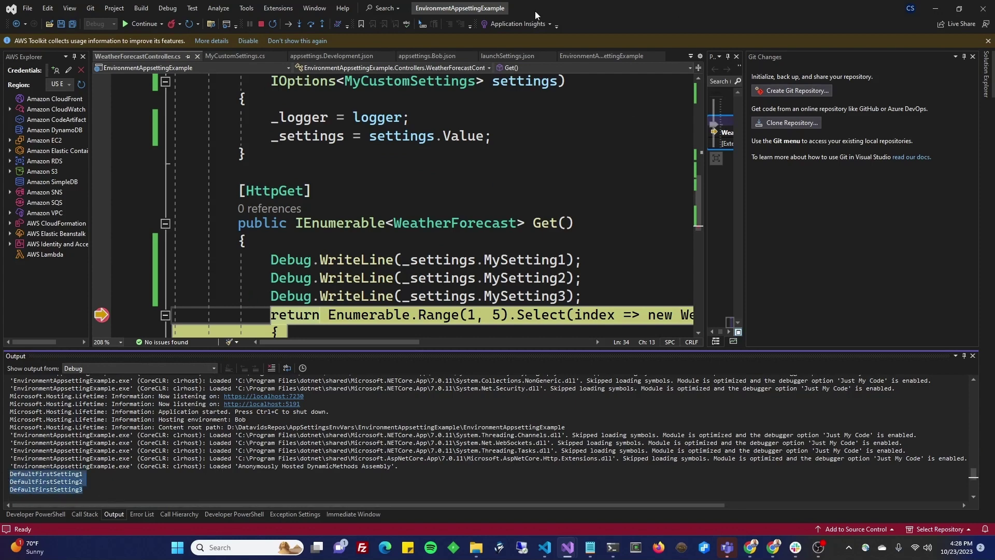
Set MySetting1 to 'BOB Overwrote this!' in appsettings.Bob.json, save, and verify it in the rerun output
left_click(260, 24)
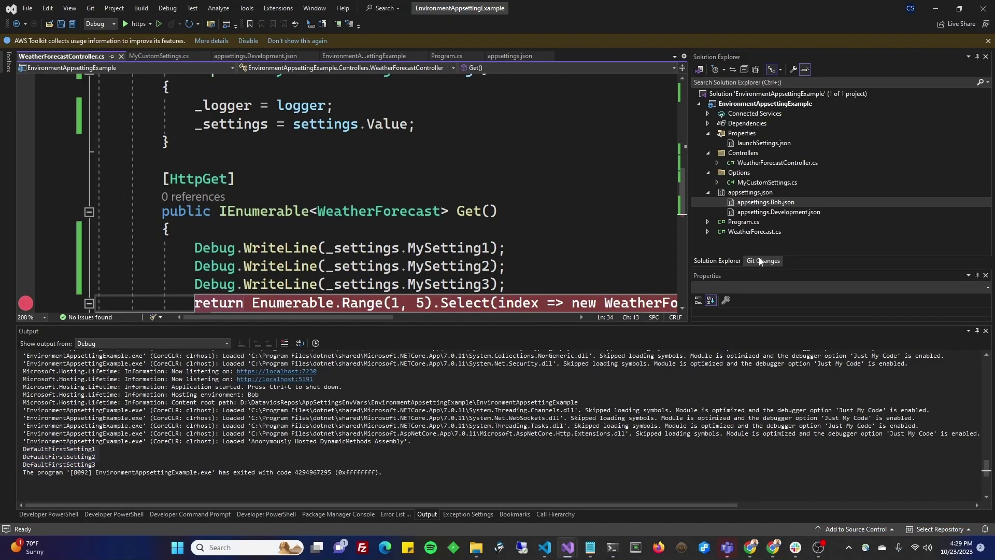
double_click(766, 203)
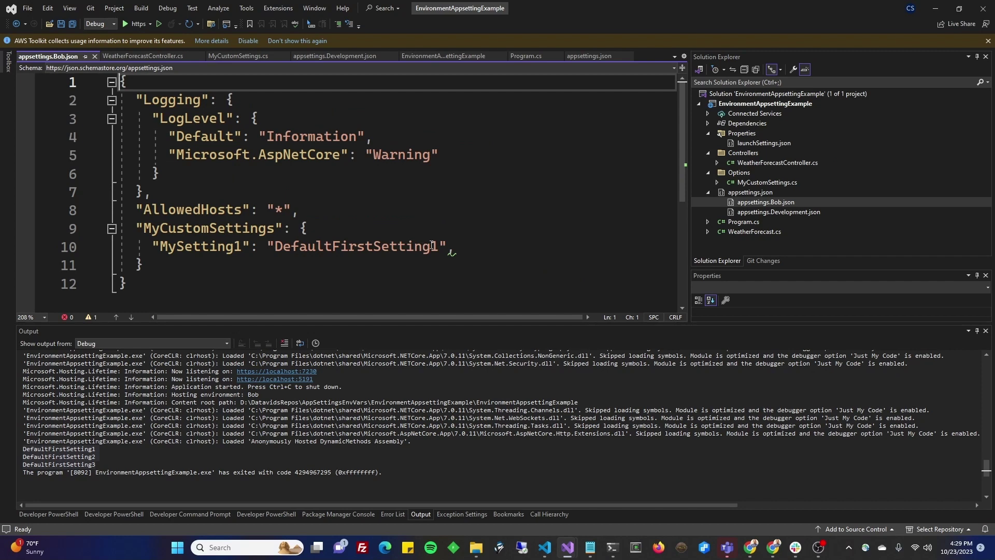
left_click_drag(438, 245, 274, 247)
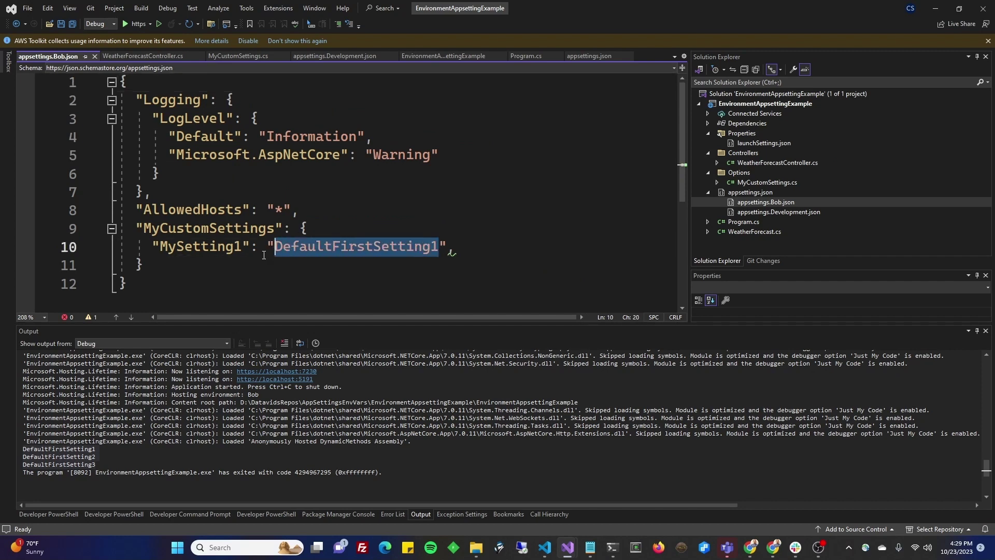
type("BOB OV")
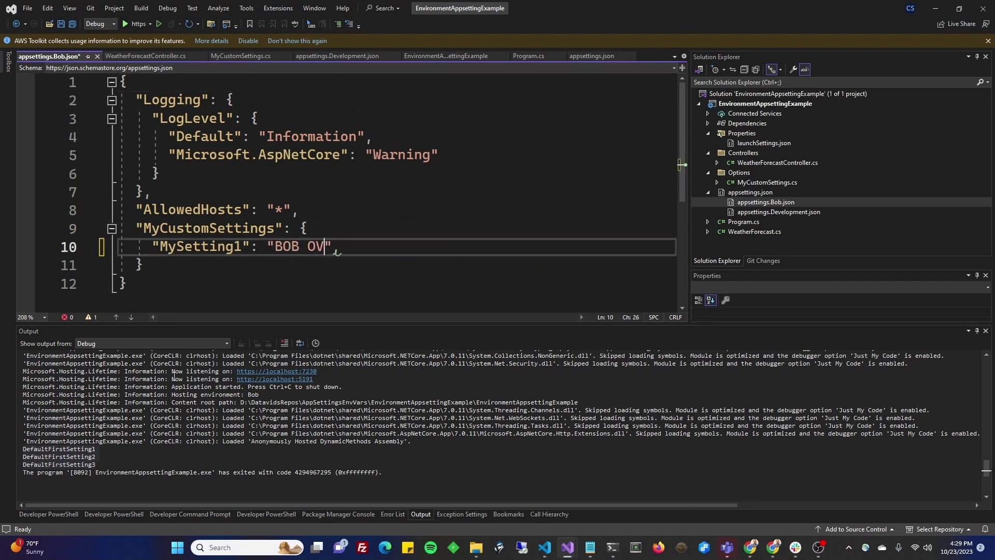
key("BackSpace")
type("verwrote t")
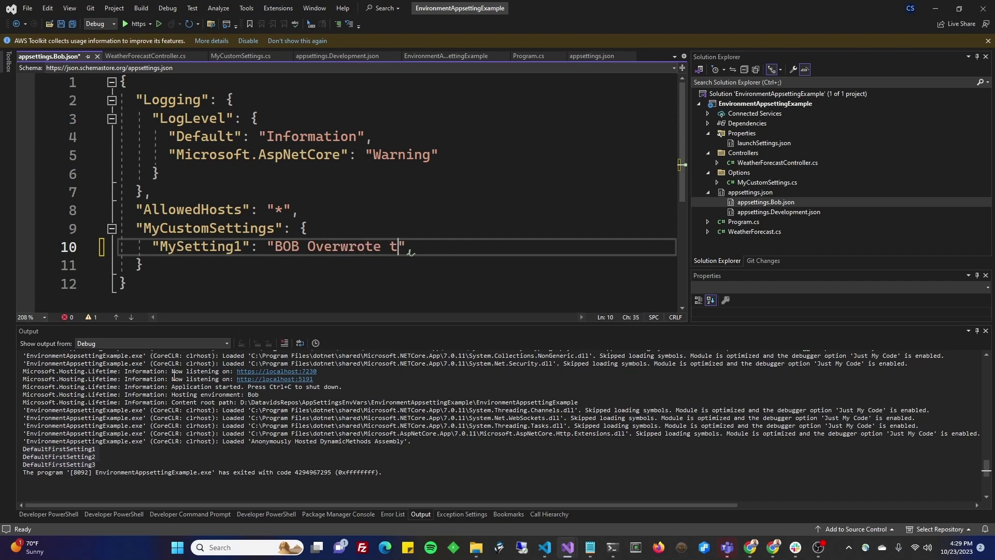
type("his!")
key("ctrl+s")
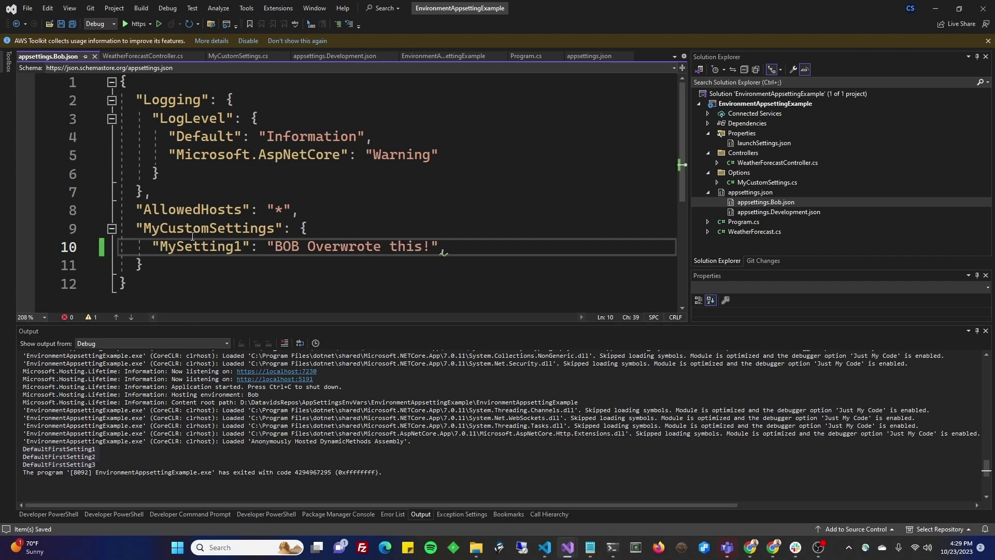
key("F5")
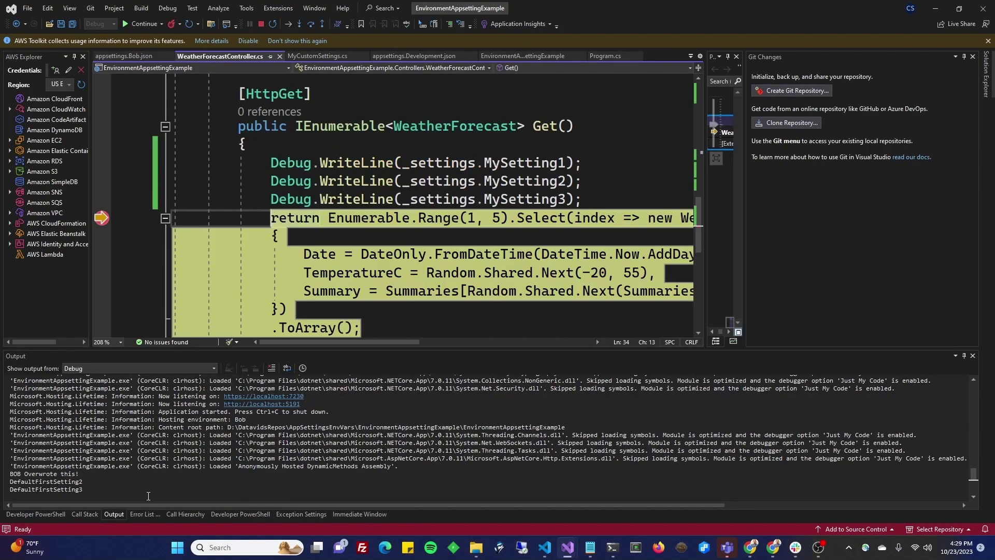
left_click_drag(79, 474, 10, 474)
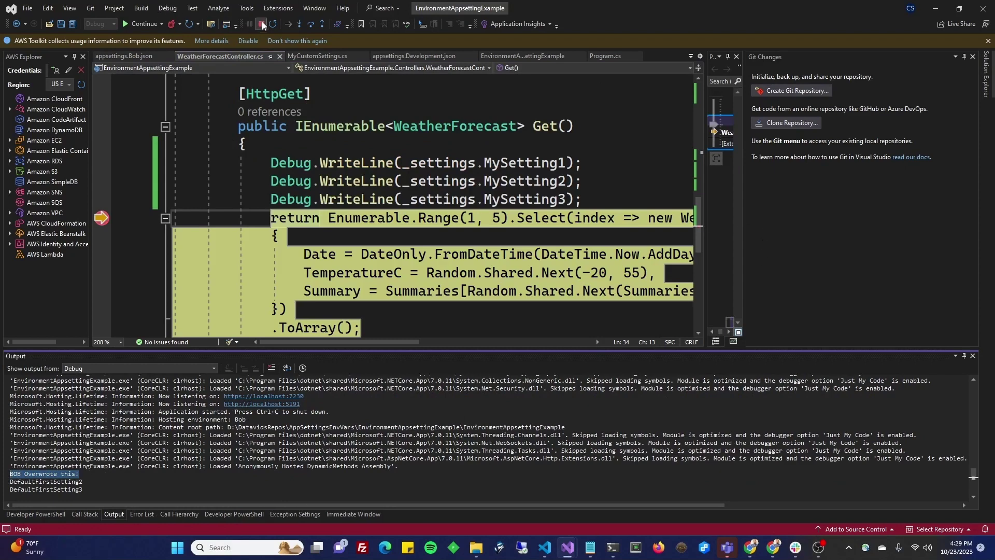
key("shift+F5")
double_click(787, 213)
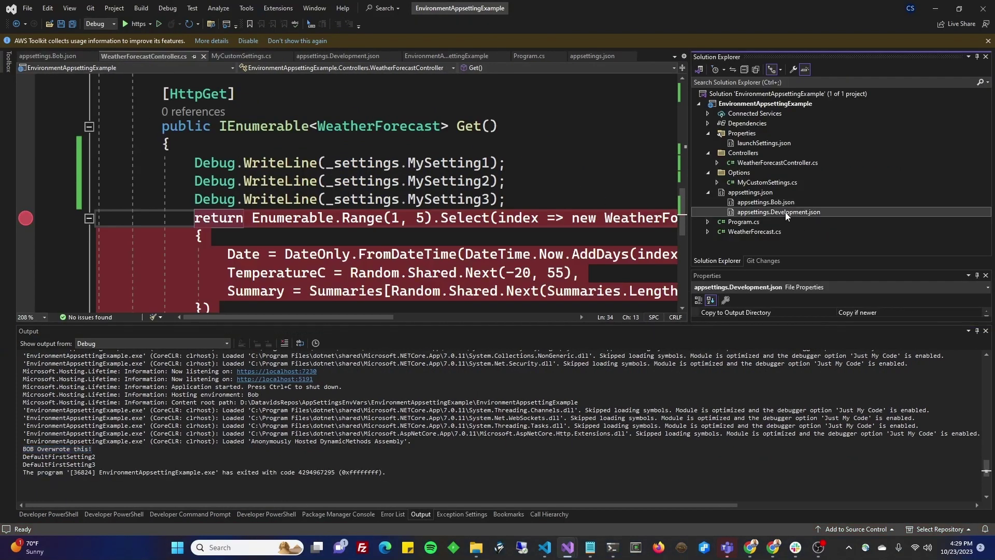
left_click(444, 228)
key("shift+Left")
key("shift+Left")
key("shift+Left")
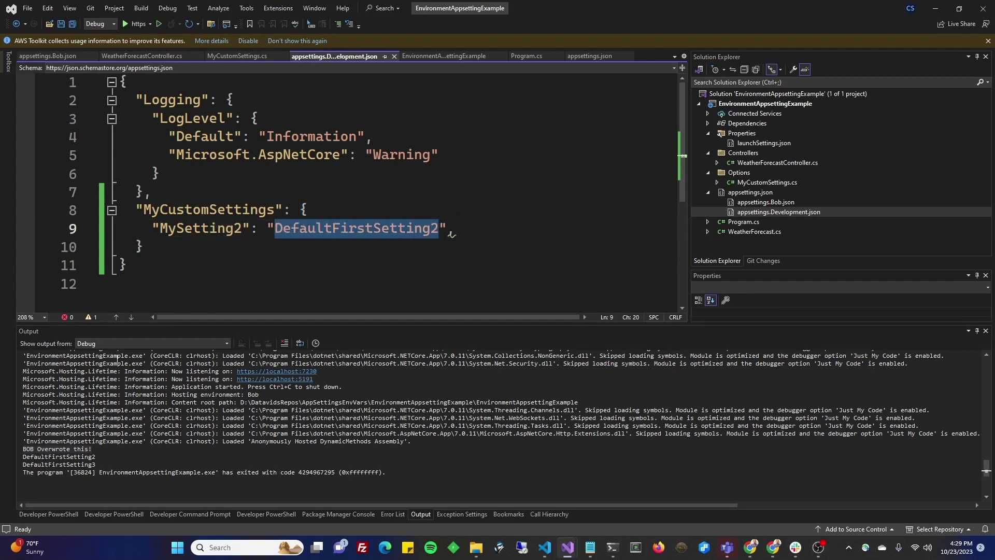
type("DEV overwr")
type("ote this!")
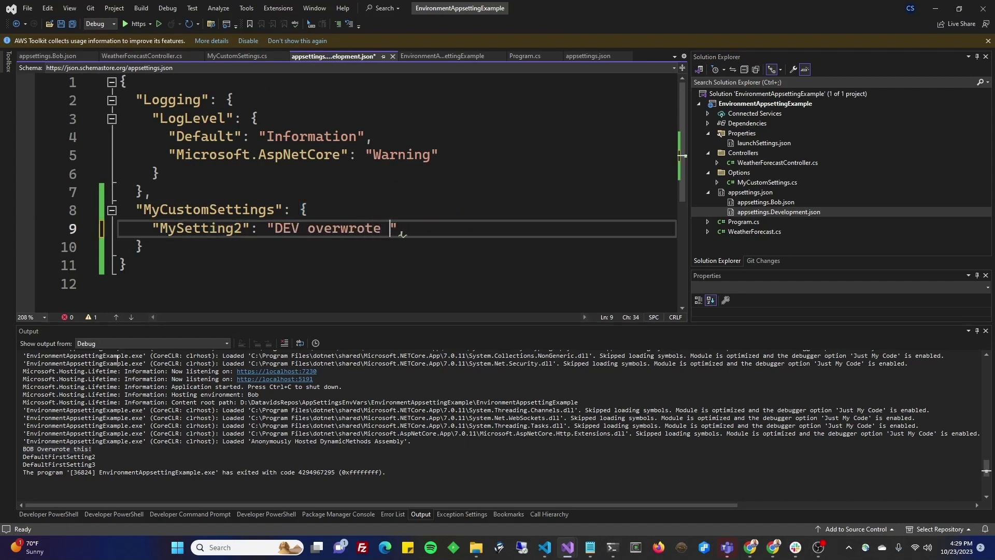
key("ctrl+s")
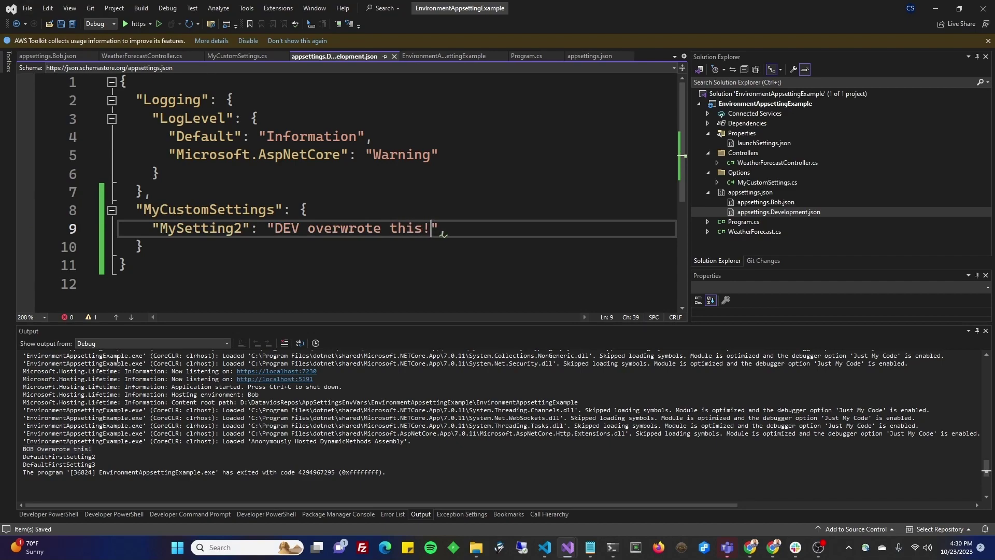
key("F5")
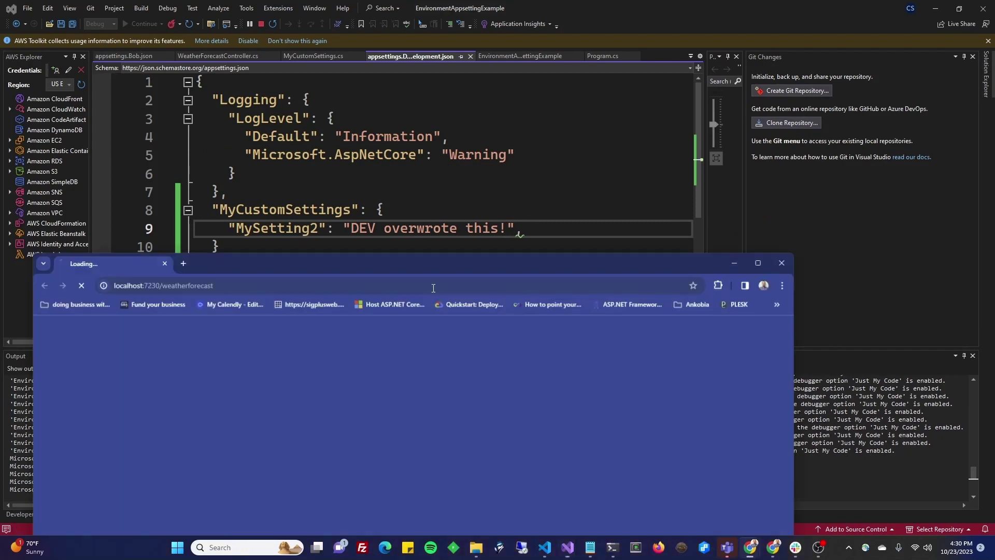
mouse_move(333, 290)
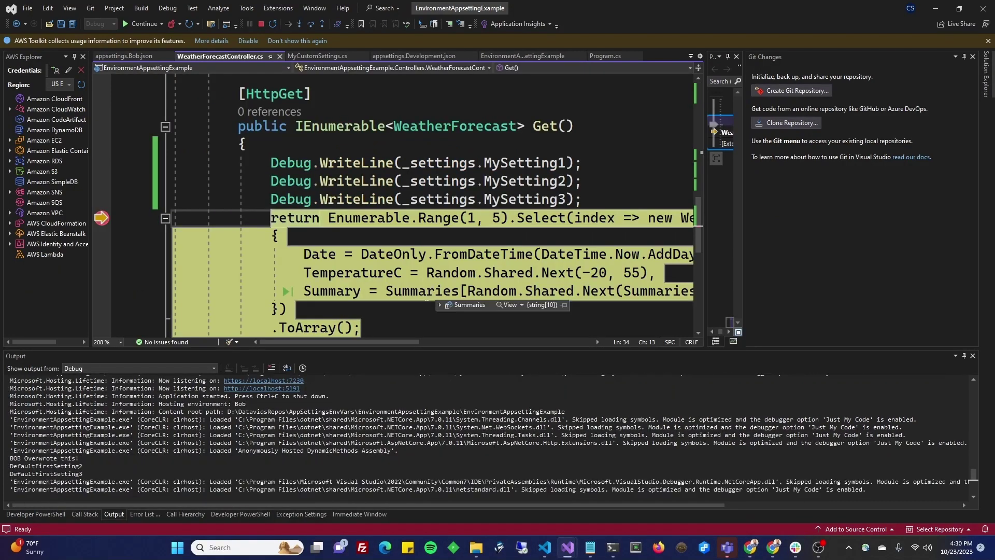
left_click_drag(88, 474, 2, 459)
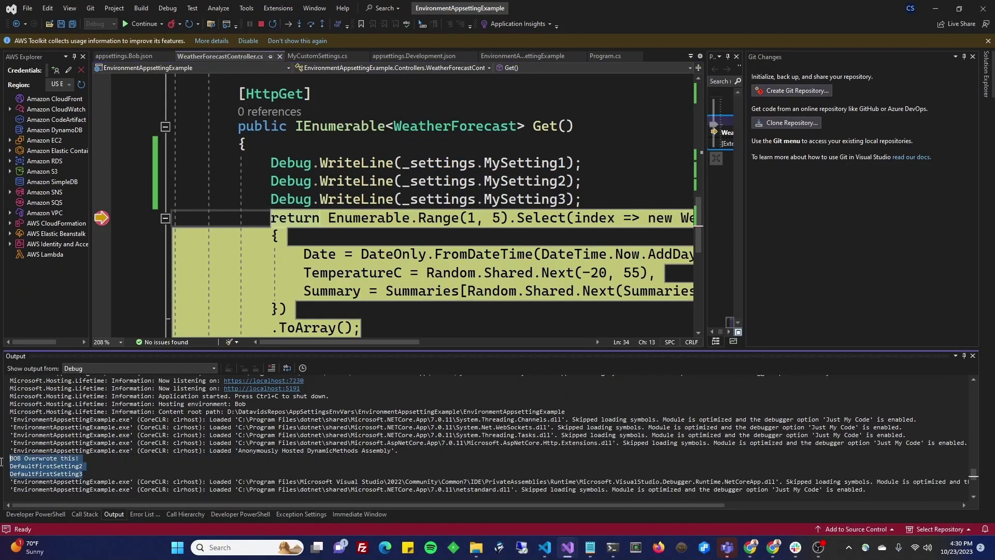
double_click(55, 466)
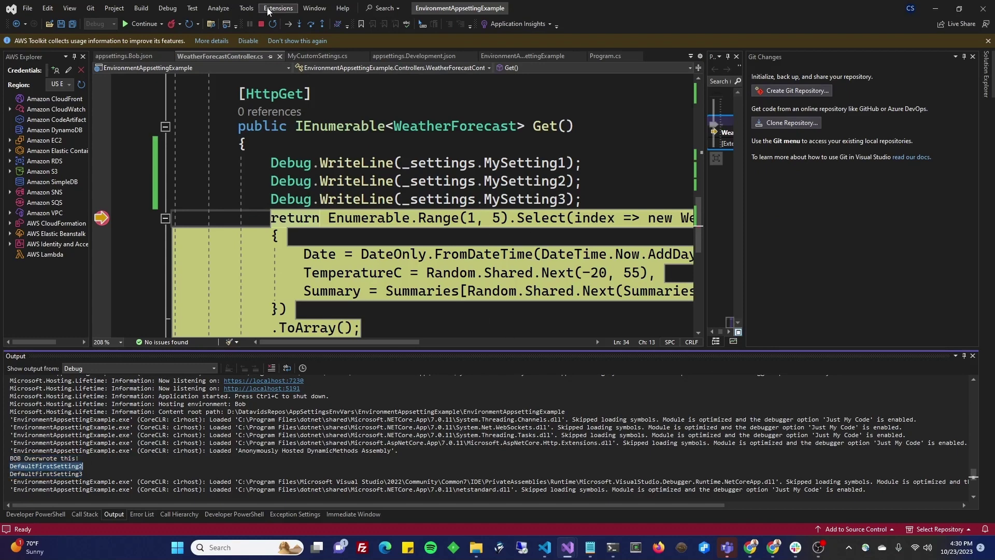
Stop debugging and open launchSettings.json to the https profile's Bob environment value
left_click(261, 23)
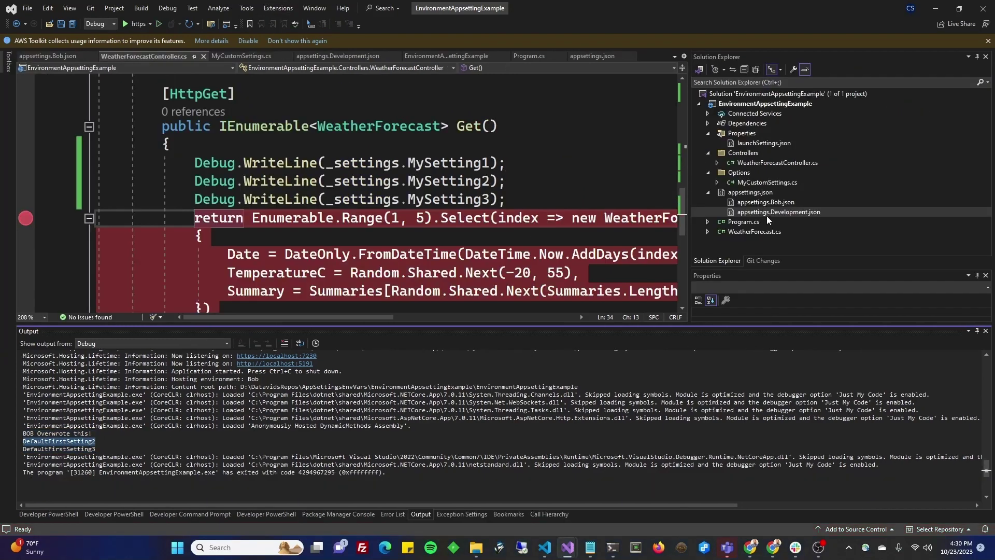
double_click(753, 146)
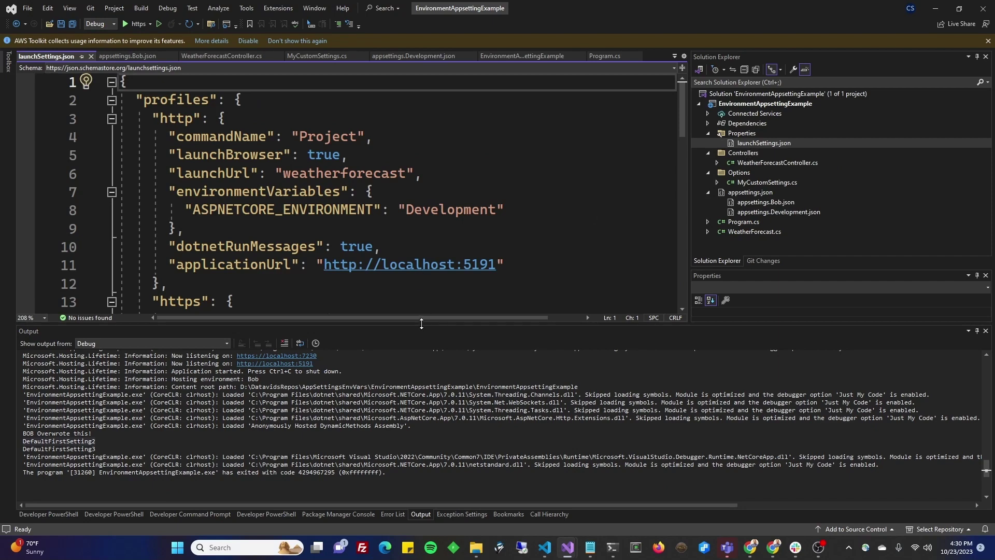
left_click_drag(421, 323, 427, 389)
scroll(418, 358, "down", 2)
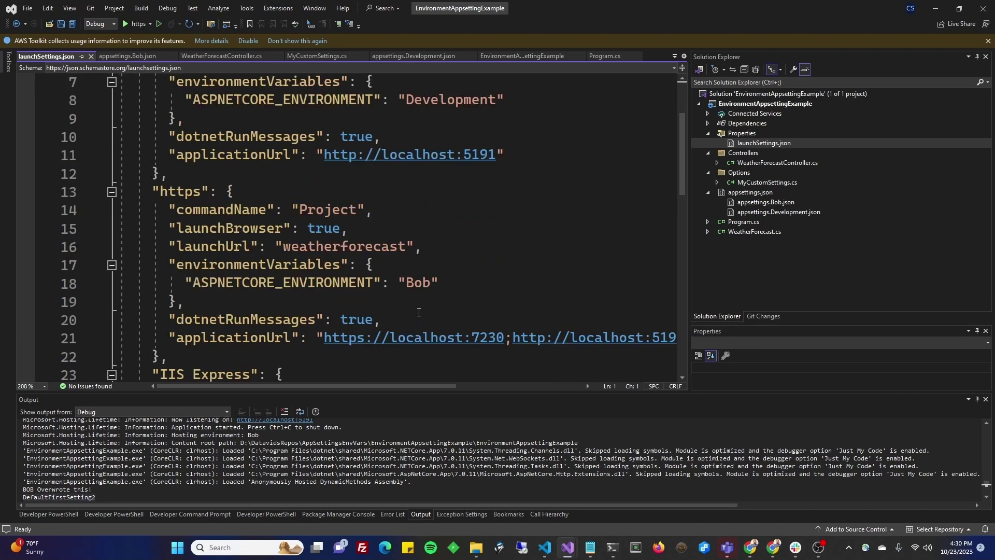
double_click(418, 281)
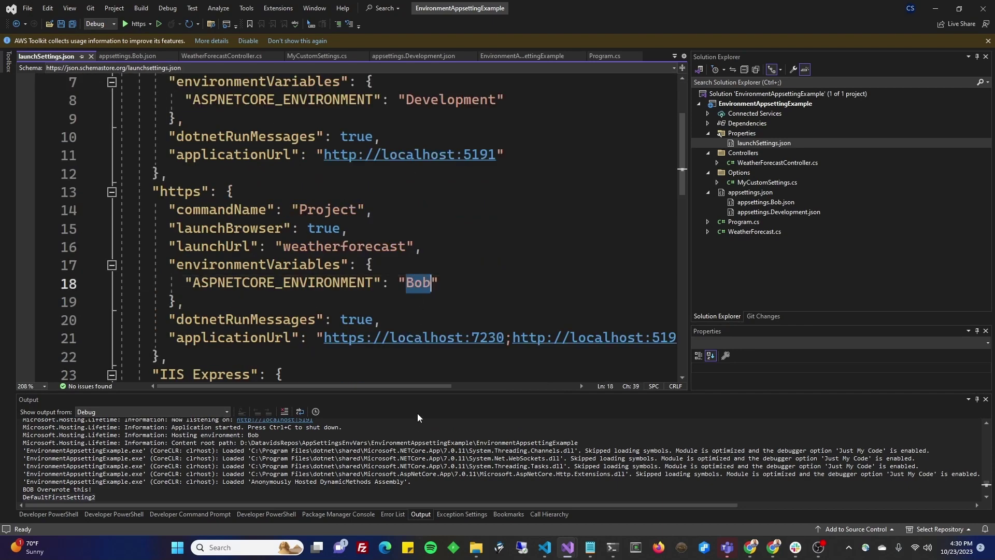
left_click(466, 267)
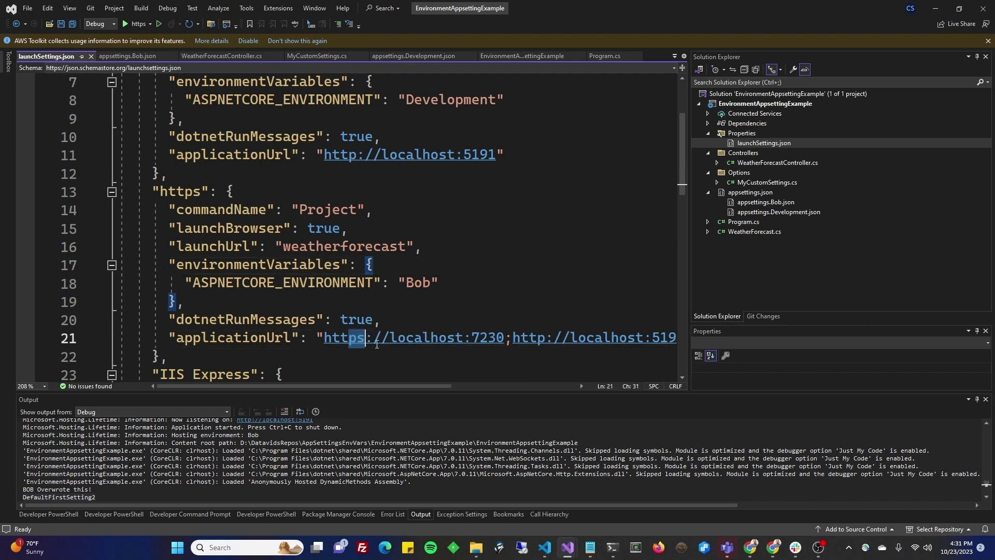
Replace Bob with Development on line 18 and rerun the app under the debugger
left_click_drag(348, 338, 511, 351)
left_click_drag(373, 264, 439, 282)
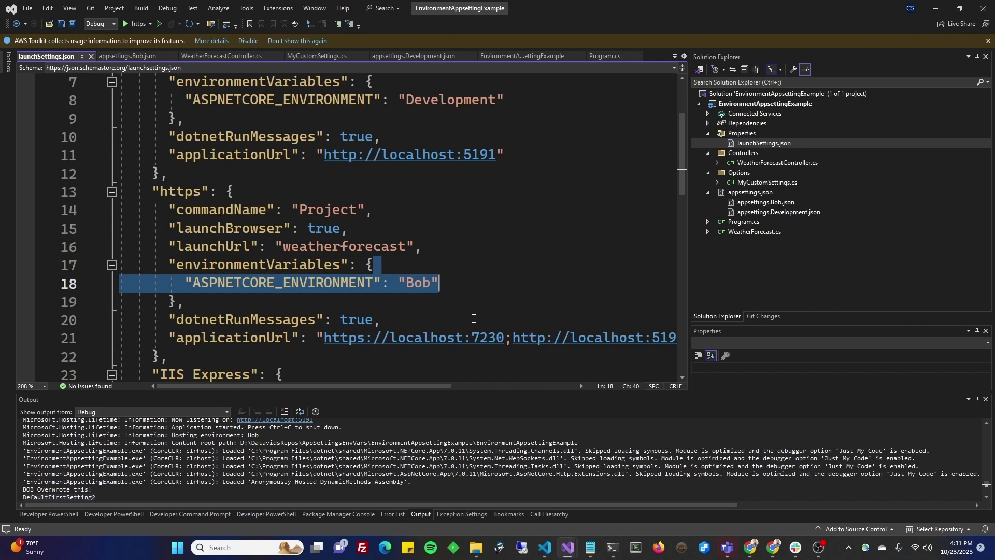
left_click(473, 318)
left_click(467, 308)
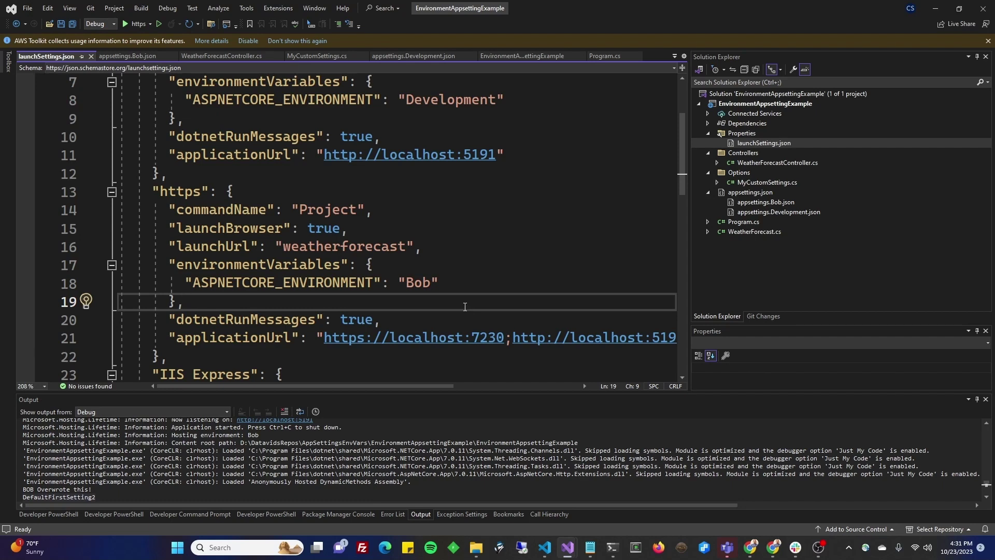
double_click(410, 282)
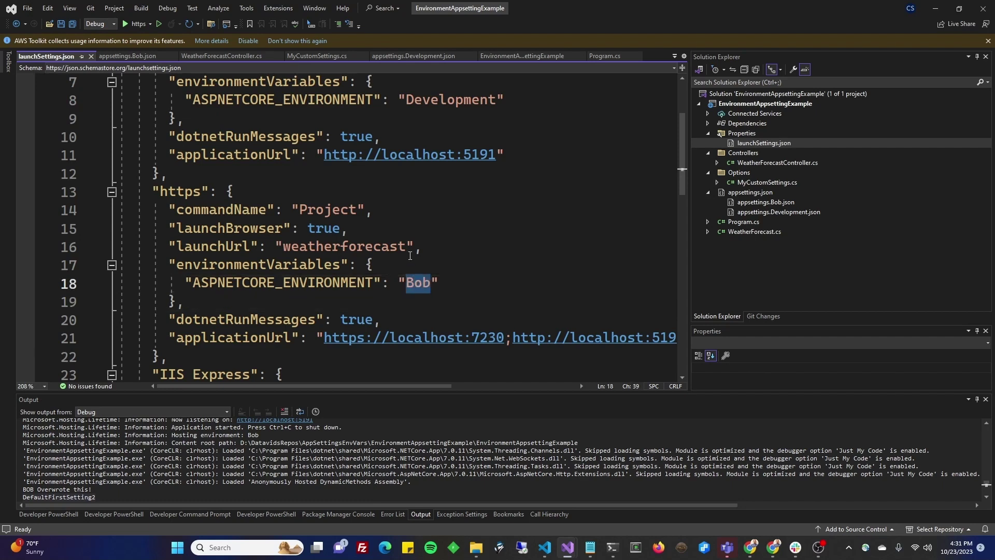
type("Development")
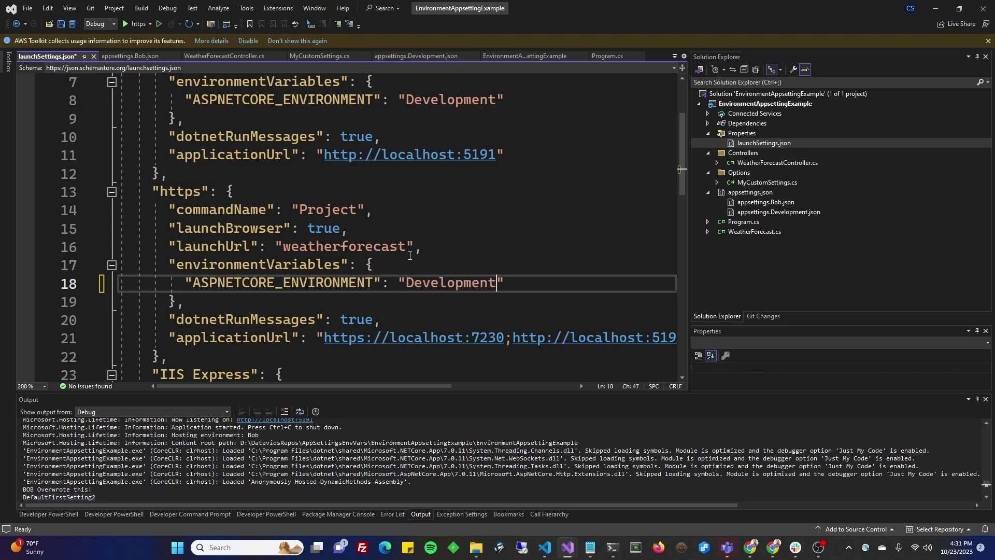
key("F5")
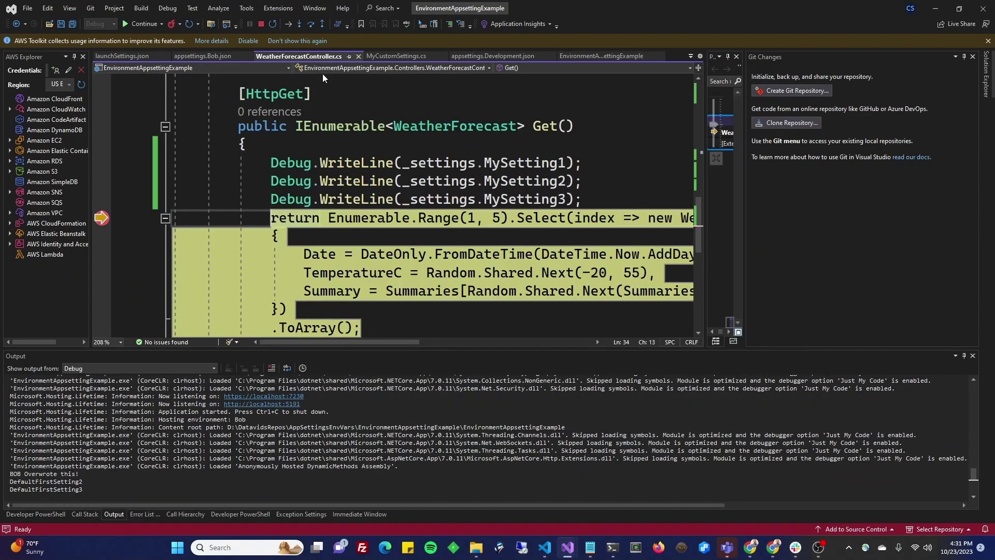
Stop the debug session and save all edited files
left_click(260, 24)
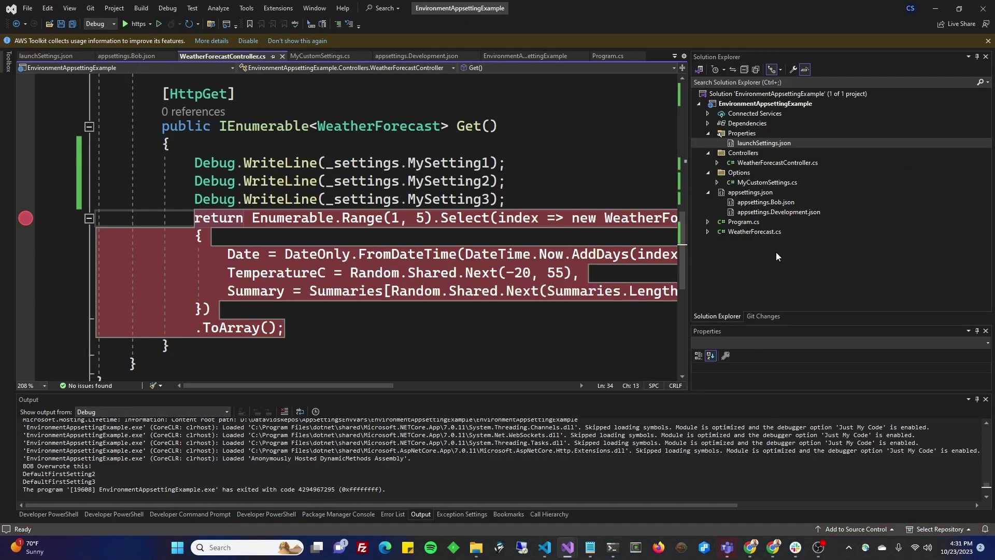
left_click(634, 144)
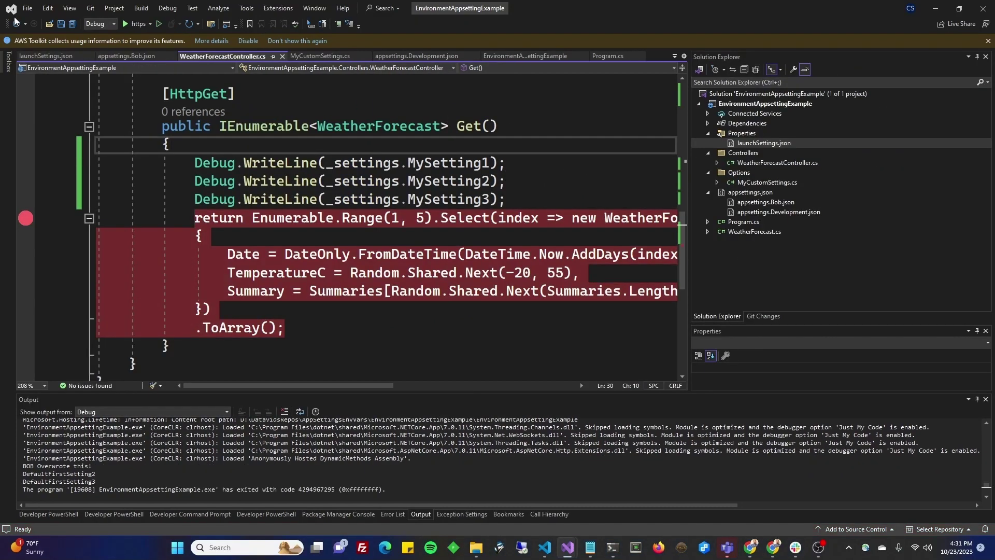
left_click(27, 8)
left_click(117, 167)
Rebuild the whole solution and start debugging with the https profile
right_click(761, 93)
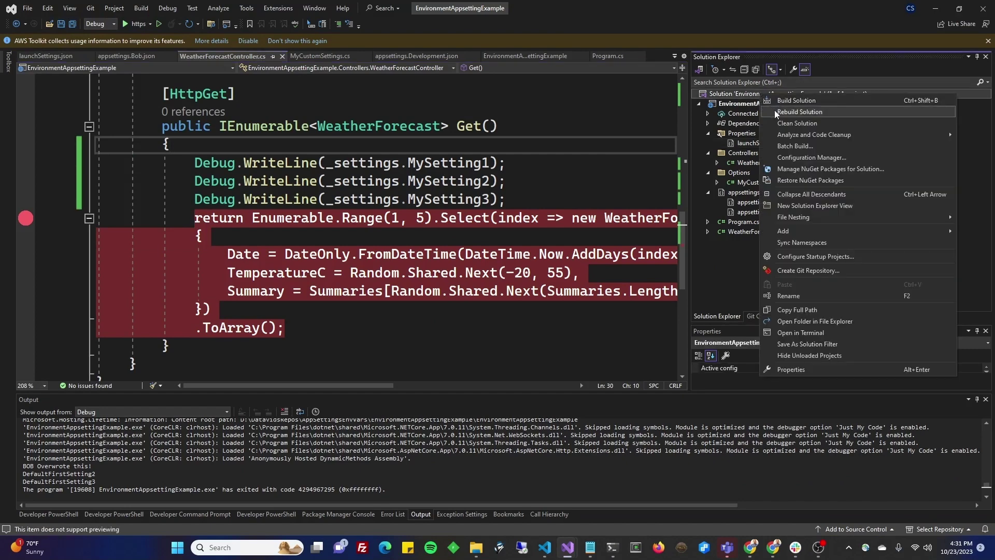
left_click(774, 110)
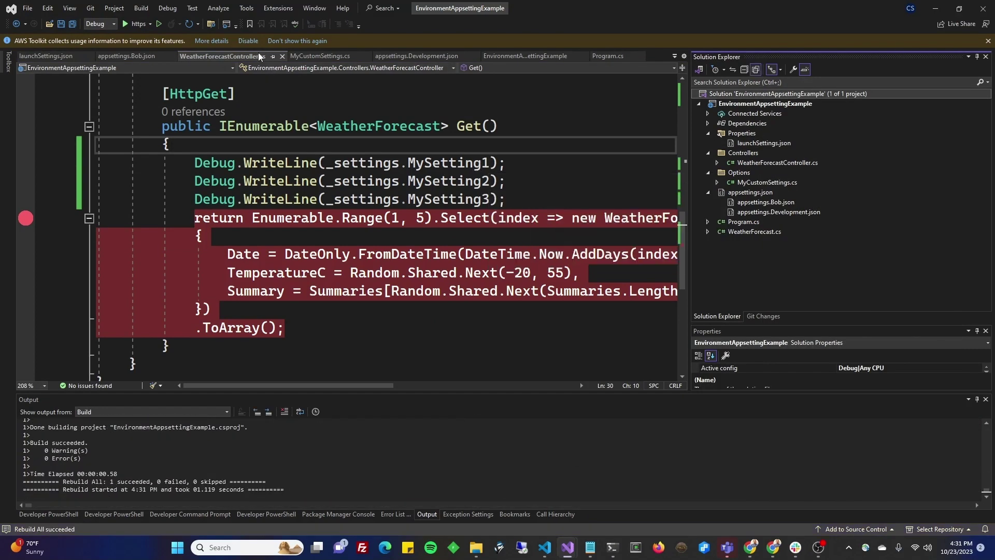
left_click(139, 24)
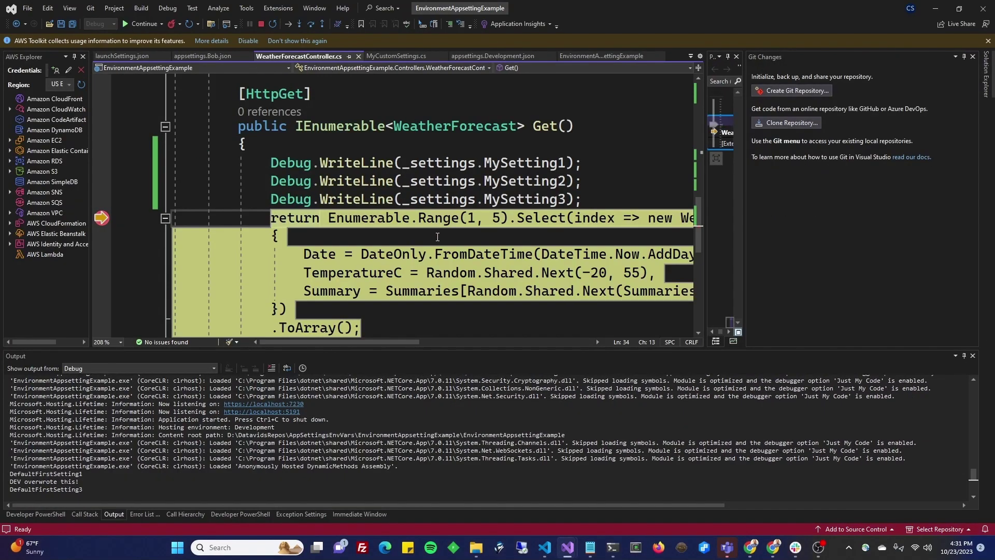
Check the 'DEV overwrote this!' and DefaultFirstSetting1 output lines, then stop debugging
left_click(82, 482)
left_click_drag(82, 482, 9, 481)
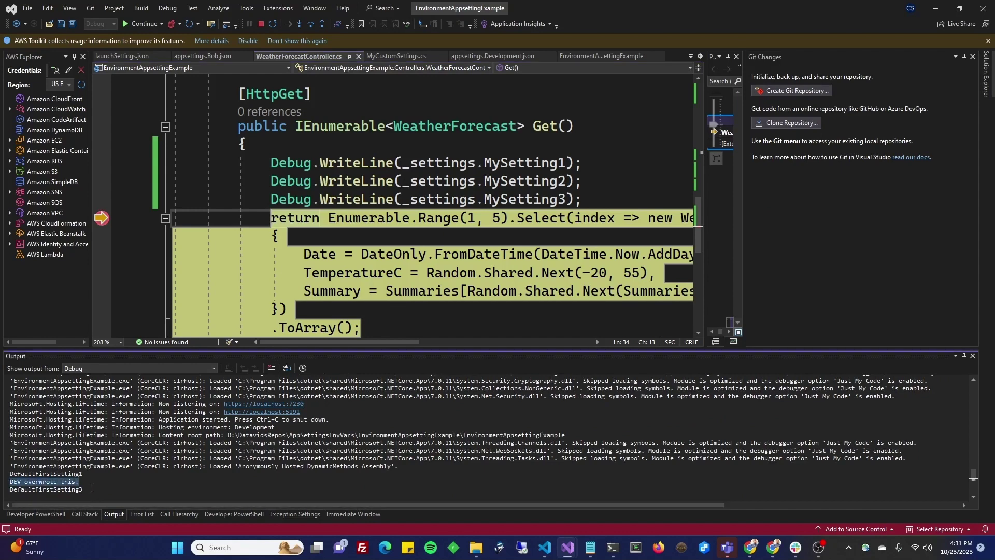
left_click(83, 474)
left_click_drag(83, 473, 9, 474)
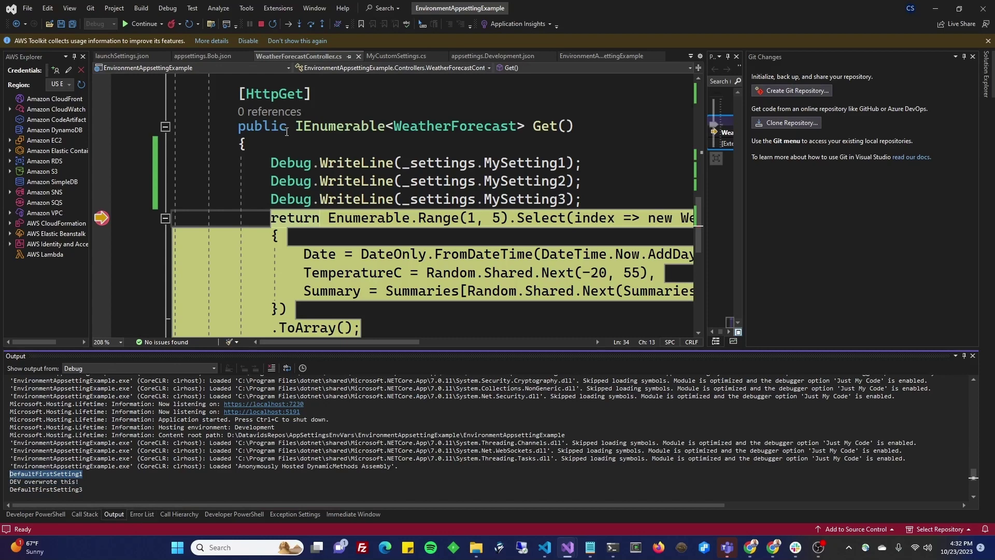
left_click(261, 23)
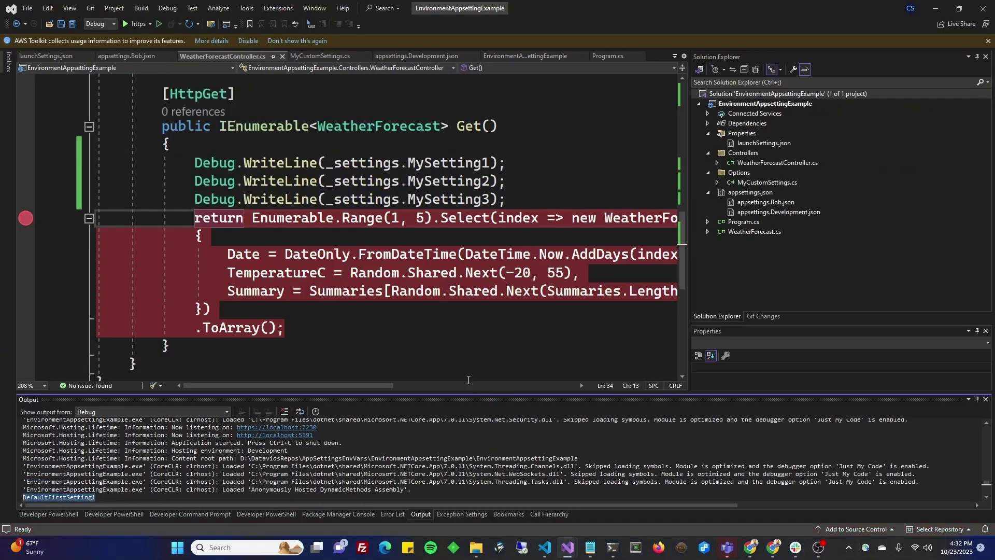
Open MyCustomSettings.cs from Solution Explorer
left_click_drag(466, 397, 466, 404)
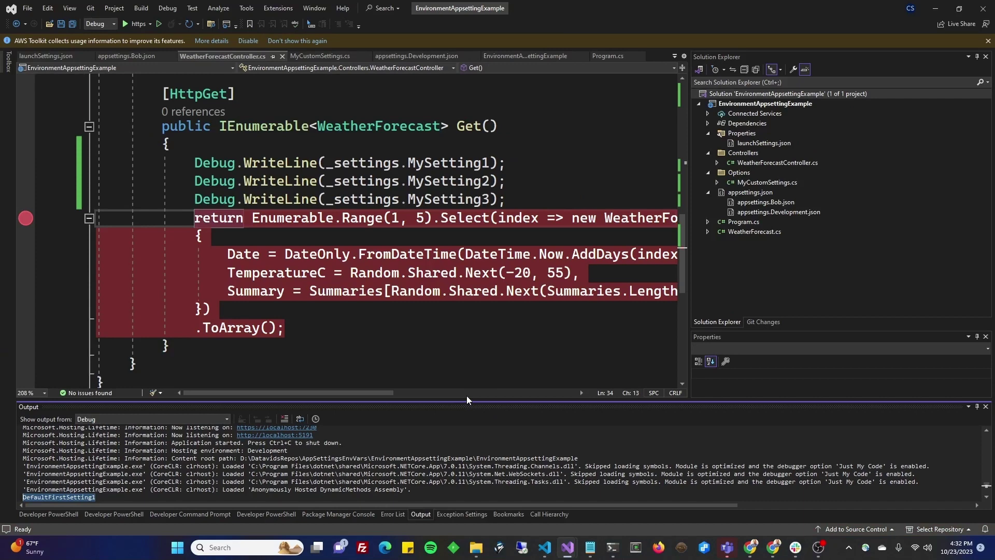
left_click(467, 350)
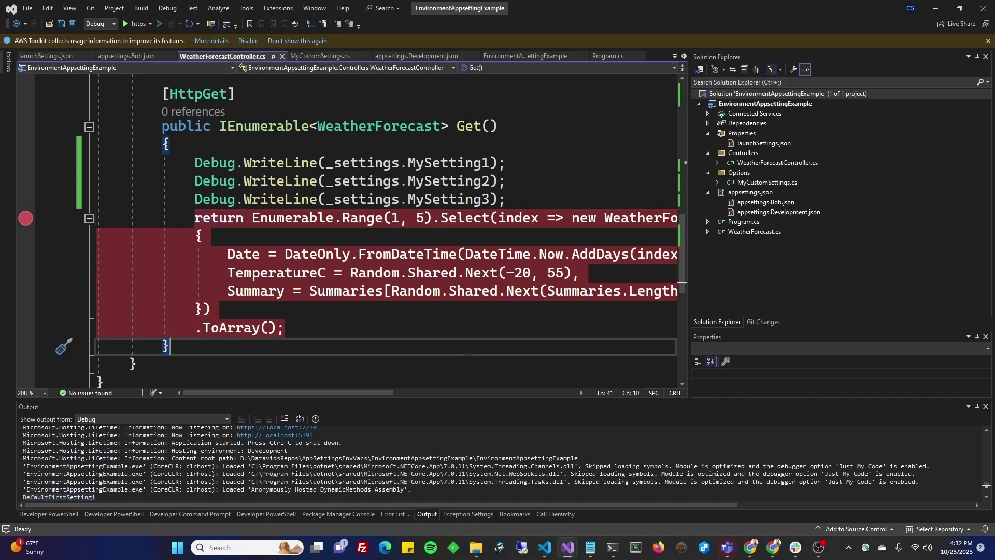
left_click(435, 422)
scroll(434, 430, "down", 2)
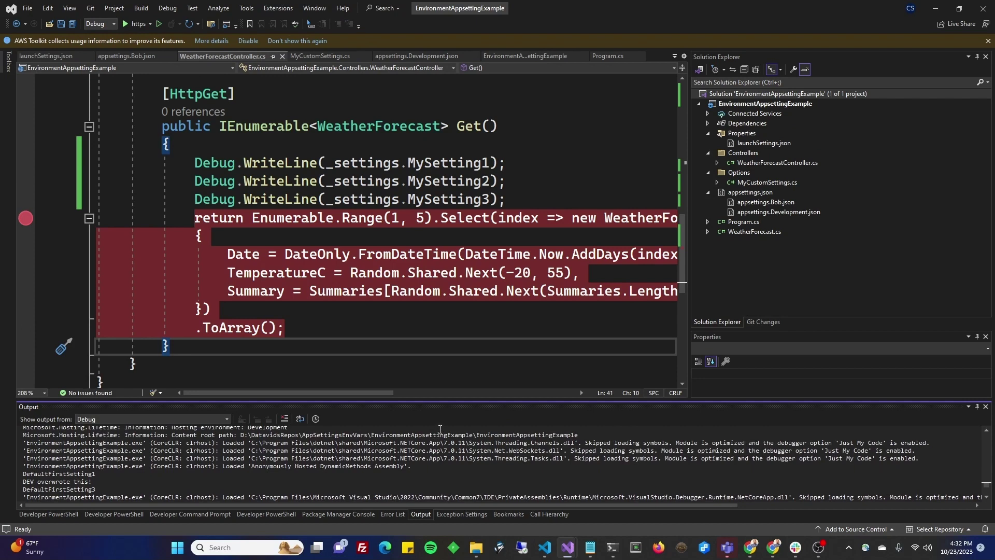
mouse_move(509, 273)
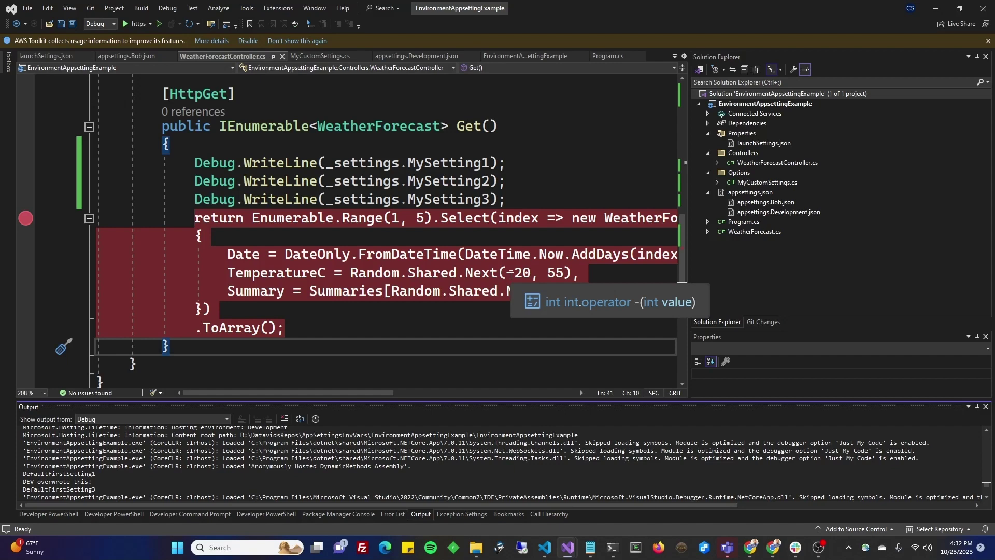
double_click(760, 182)
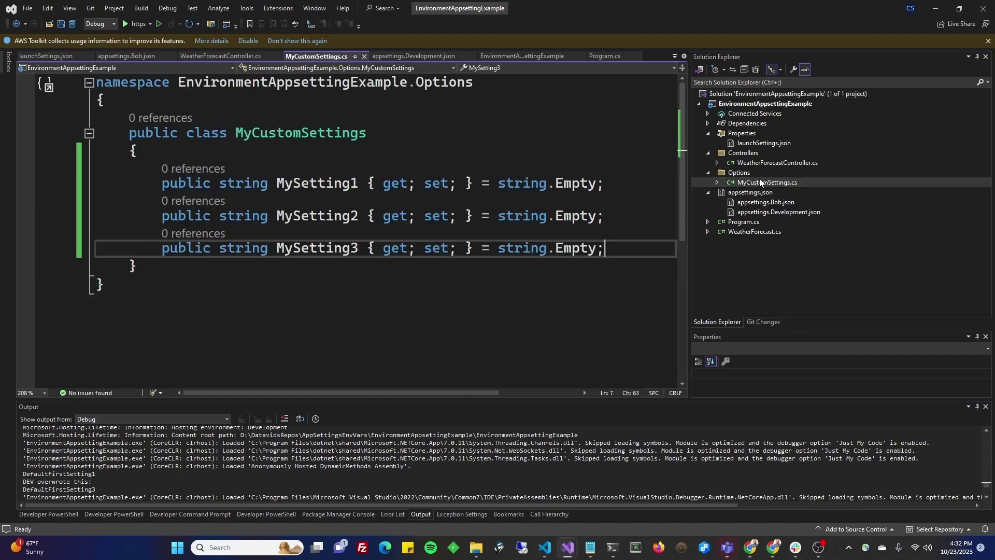